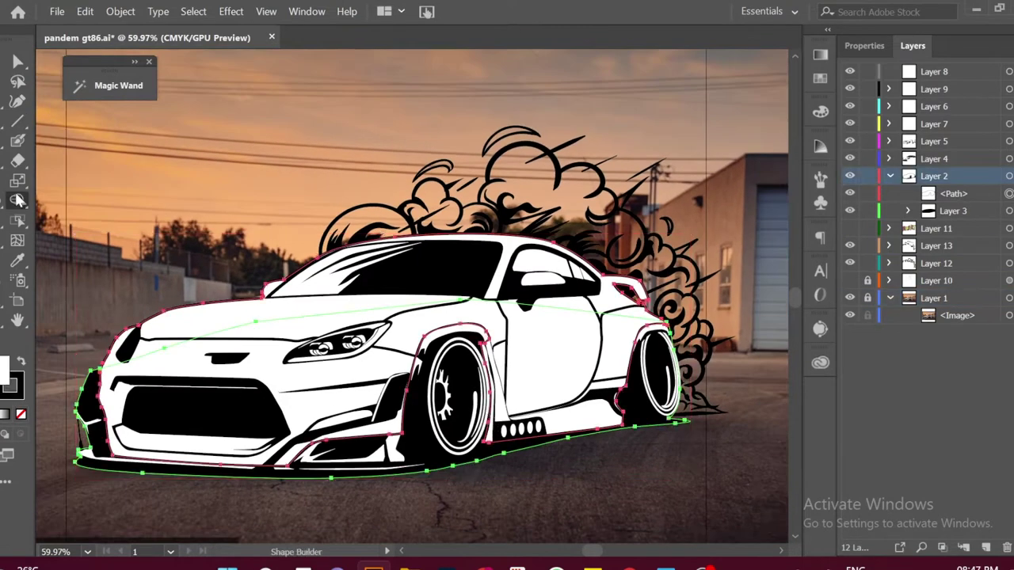
Merge the lower body and wheel-arch regions into one shape and give it a test black fill
{"action": "left_click", "coordinate": [442, 471]}
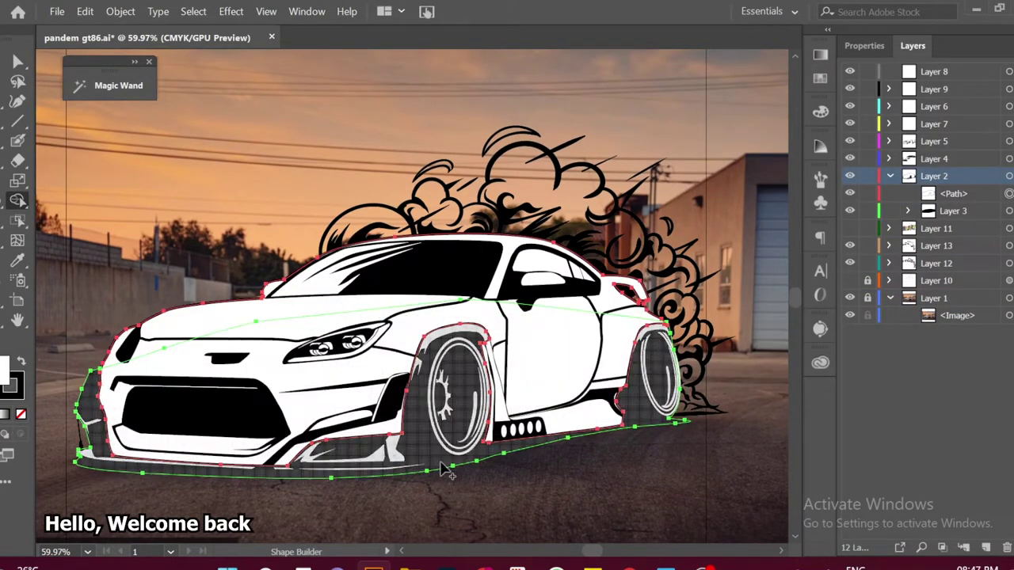
{"action": "key", "text": "v"}
{"action": "left_click", "coordinate": [405, 474]}
{"action": "left_click", "coordinate": [820, 77]}
{"action": "left_click", "coordinate": [649, 98]}
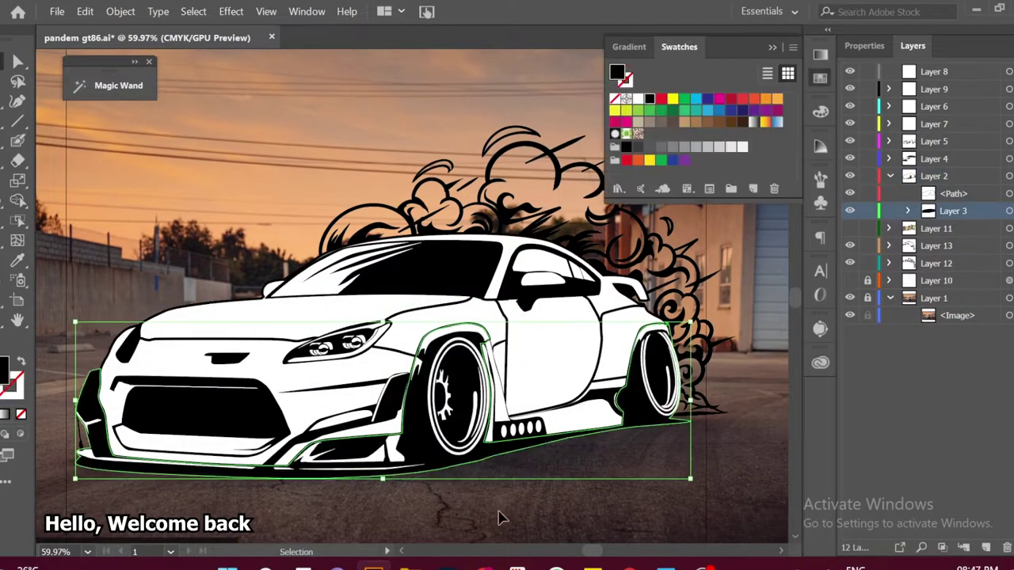
Hide and reshow the body shape, then add a new layer for the body path
{"action": "left_click", "coordinate": [909, 211]}
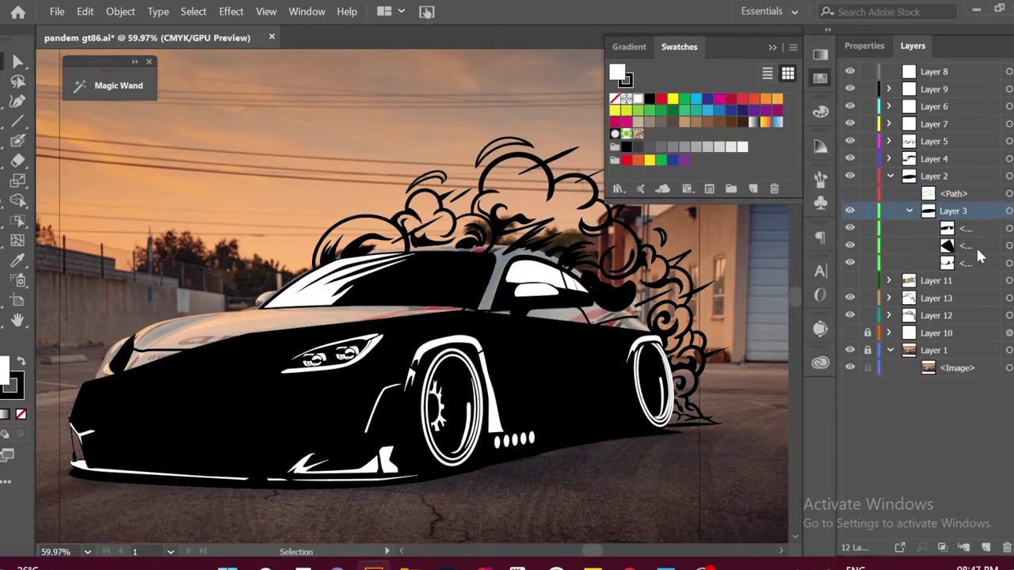
{"action": "key", "text": "ctrl+3"}
{"action": "left_click", "coordinate": [850, 252]}
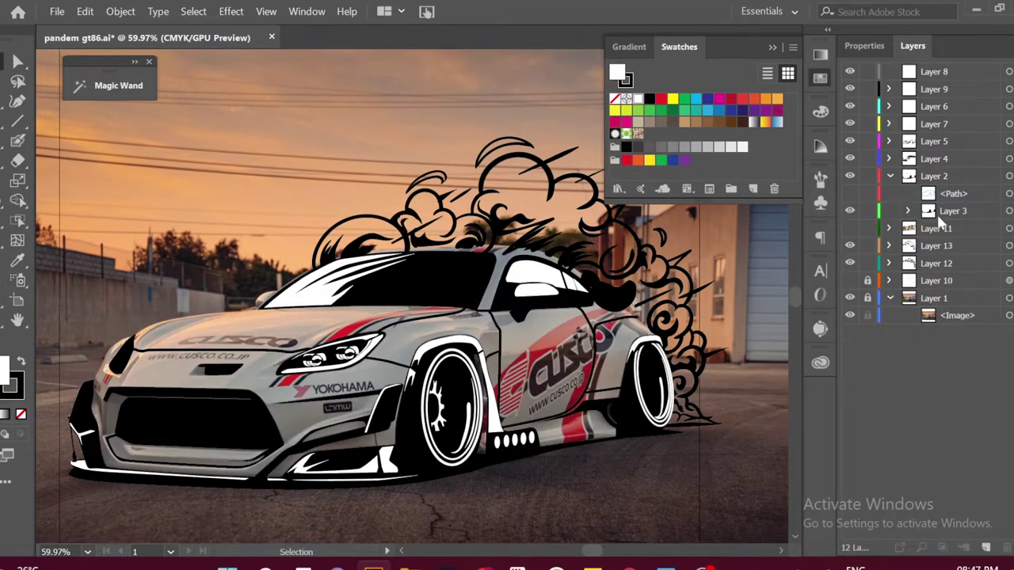
{"action": "key", "text": "a"}
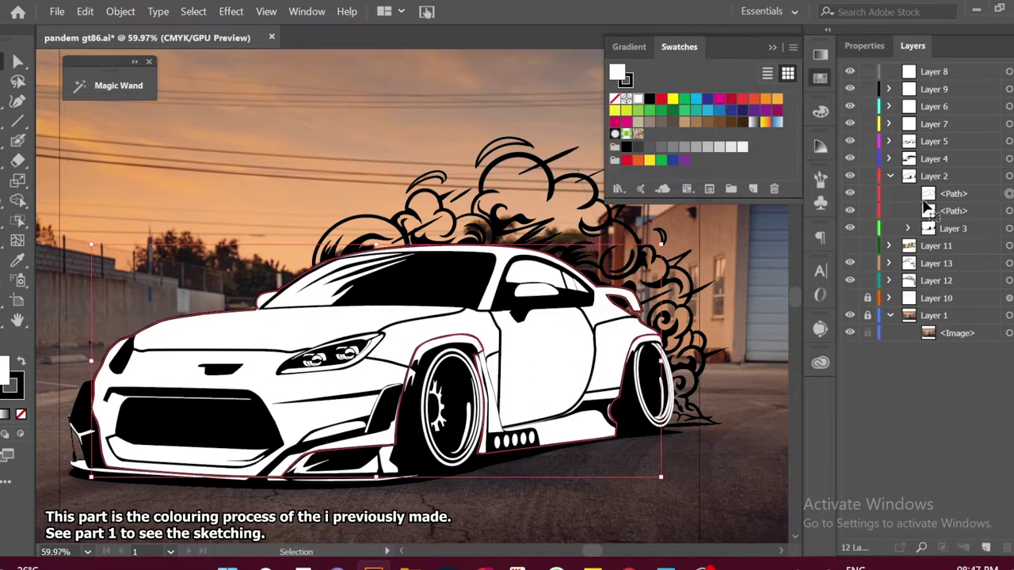
{"action": "left_click", "coordinate": [945, 245]}
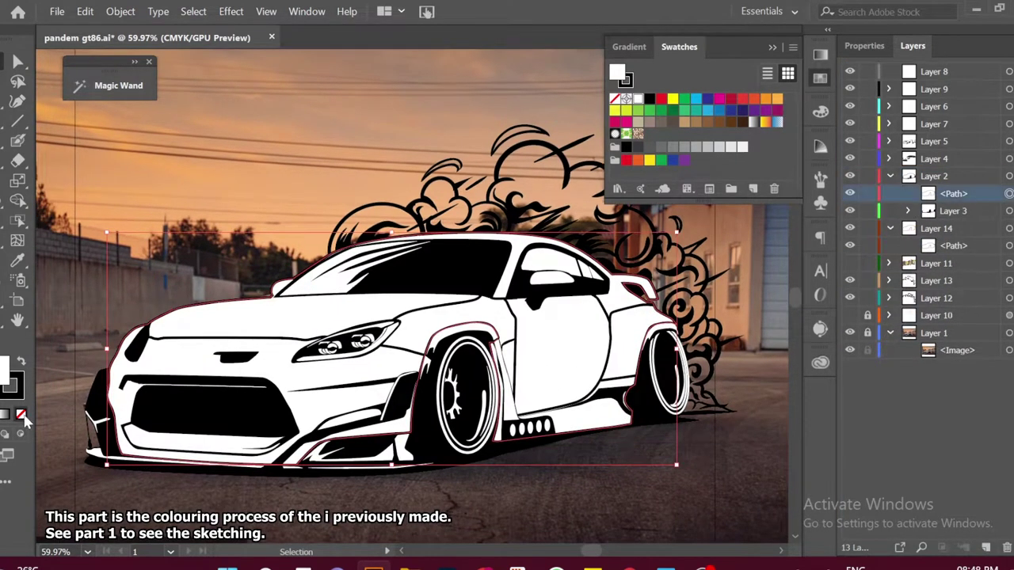
On the body shape's layer, try light grey, tan and orange swatch fills
{"action": "left_click", "coordinate": [943, 228]}
{"action": "left_click", "coordinate": [678, 148]}
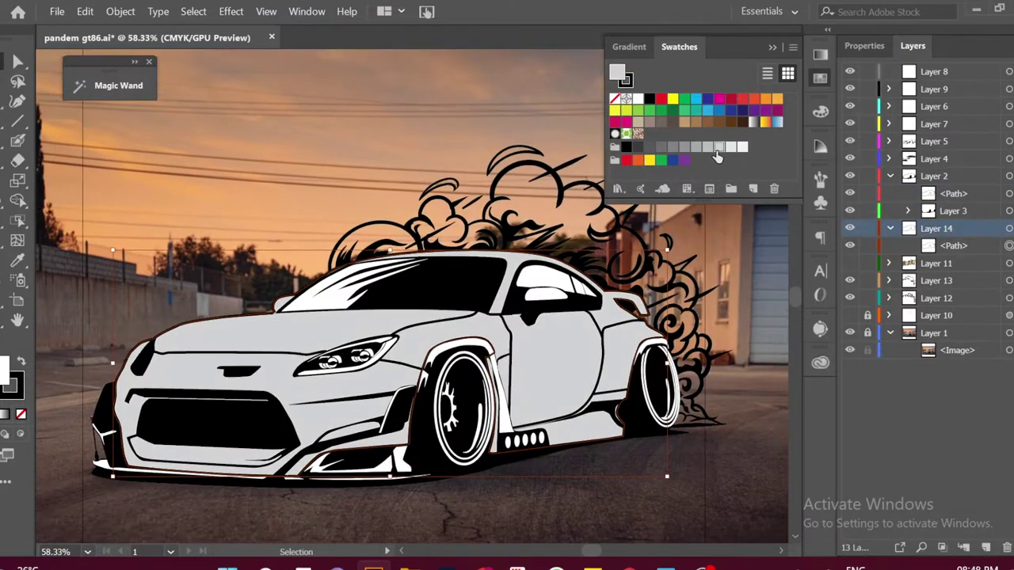
{"action": "left_click", "coordinate": [685, 122]}
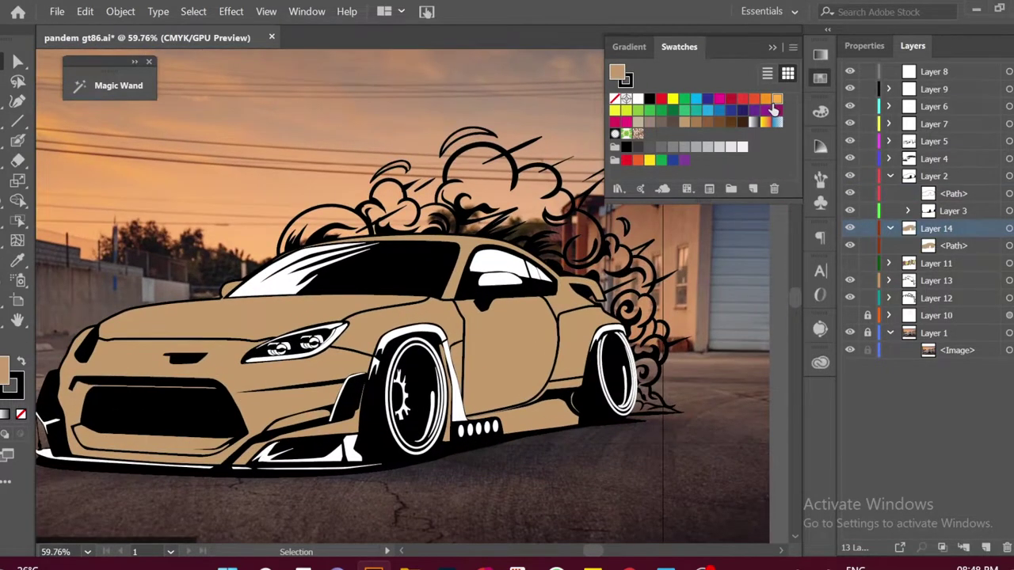
{"action": "left_click", "coordinate": [773, 106]}
Set the body fill to a pale cream in the Color Picker
{"action": "double_click", "coordinate": [617, 73]}
{"action": "left_click", "coordinate": [450, 259]}
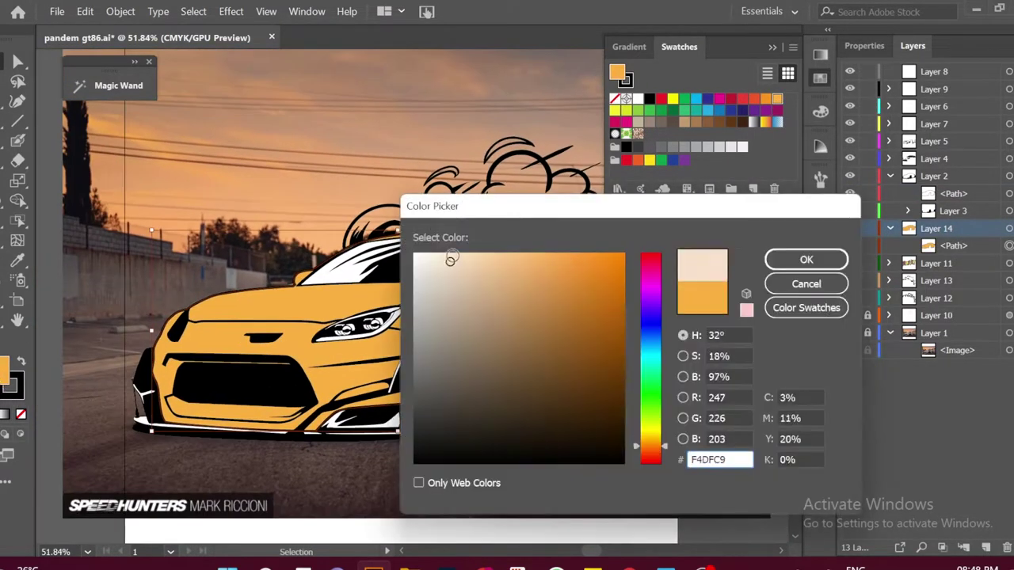
{"action": "left_click_drag", "start_coordinate": [450, 259], "coordinate": [425, 272]}
{"action": "left_click", "coordinate": [807, 260]}
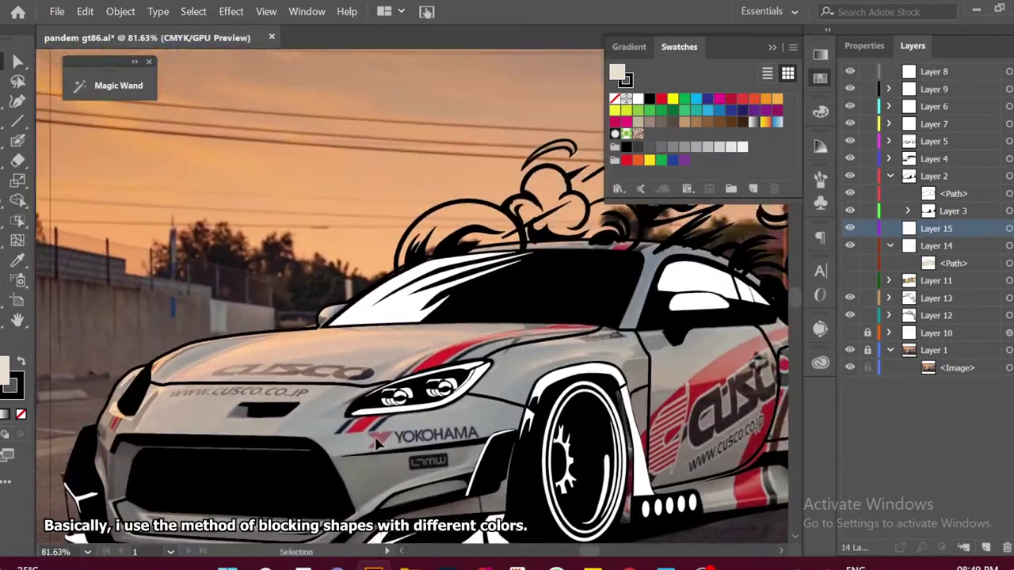
Zoom to the headlight and trace the stripe's points below it with the Pen tool
{"action": "left_click", "coordinate": [409, 416]}
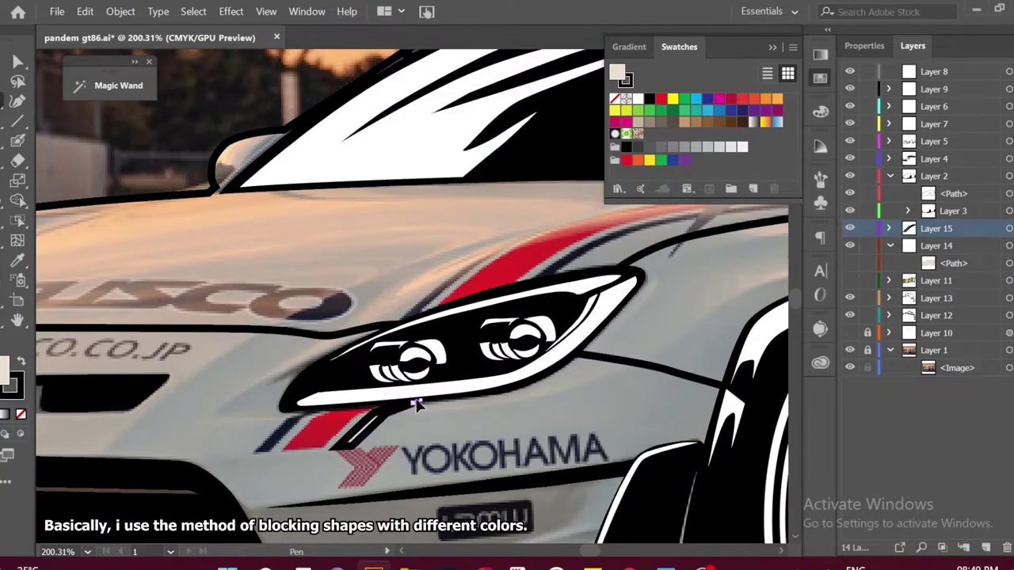
{"action": "left_click", "coordinate": [402, 401]}
{"action": "left_click", "coordinate": [386, 412]}
{"action": "left_click", "coordinate": [369, 427]}
{"action": "left_click", "coordinate": [339, 448]}
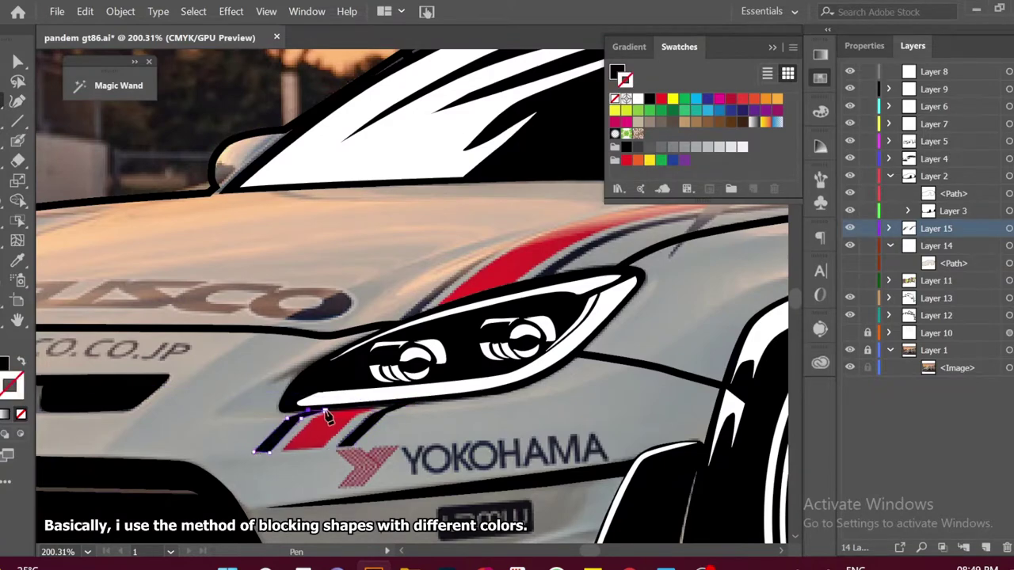
{"action": "scroll", "coordinate": [326, 417], "scroll_direction": "down", "scroll_amount": 2}
{"action": "scroll", "coordinate": [357, 417], "scroll_direction": "down", "scroll_amount": 2}
{"action": "scroll", "coordinate": [389, 418], "scroll_direction": "up", "scroll_amount": 4}
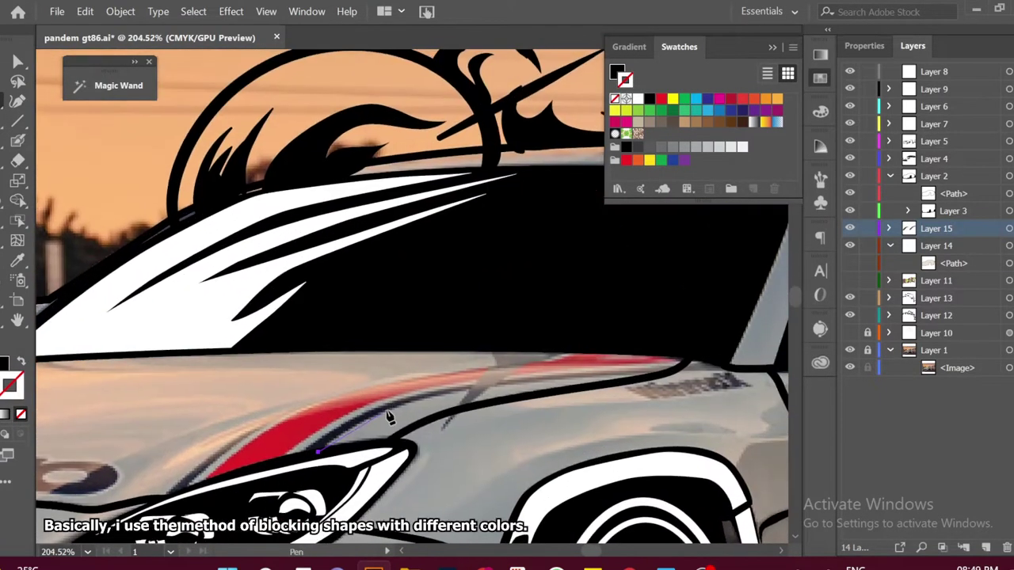
Extend the stripe outline up the hood to the spike tip and close it at the start
{"action": "left_click", "coordinate": [491, 358]}
{"action": "left_click", "coordinate": [442, 431]}
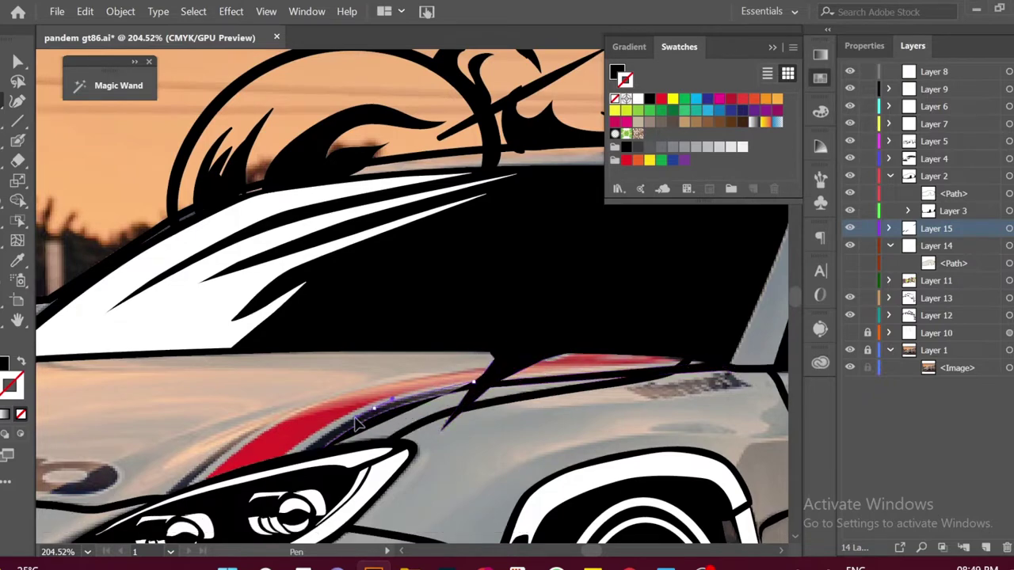
{"action": "scroll", "coordinate": [325, 446], "scroll_direction": "up", "scroll_amount": 2}
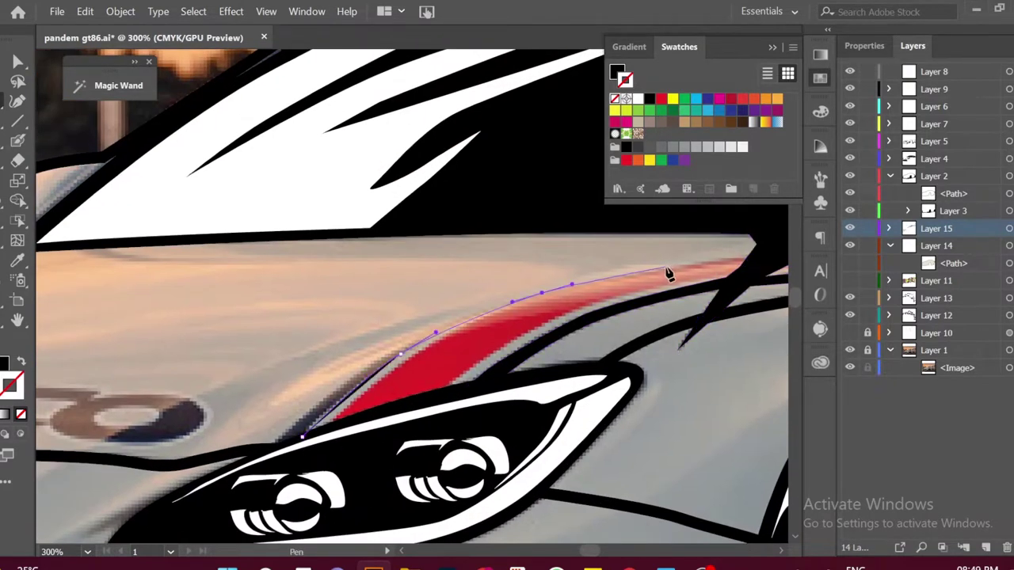
{"action": "left_click", "coordinate": [302, 436]}
{"action": "key", "text": "ctrl+0"}
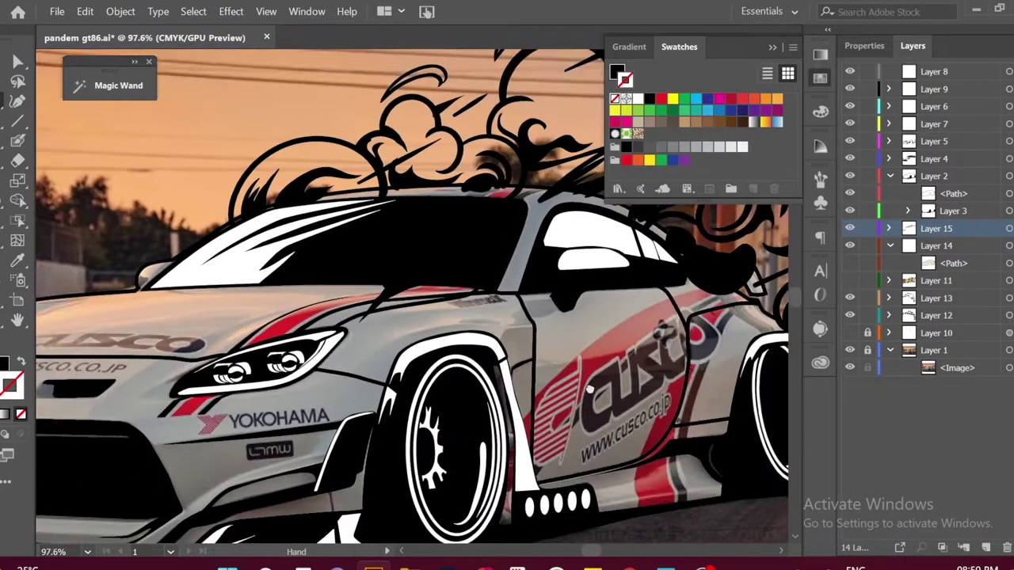
{"action": "scroll", "coordinate": [591, 389], "scroll_direction": "up", "scroll_amount": 3}
Bring the door into view and trace points along the door and lower door outline
{"action": "left_click_drag", "start_coordinate": [587, 291], "coordinate": [614, 267]}
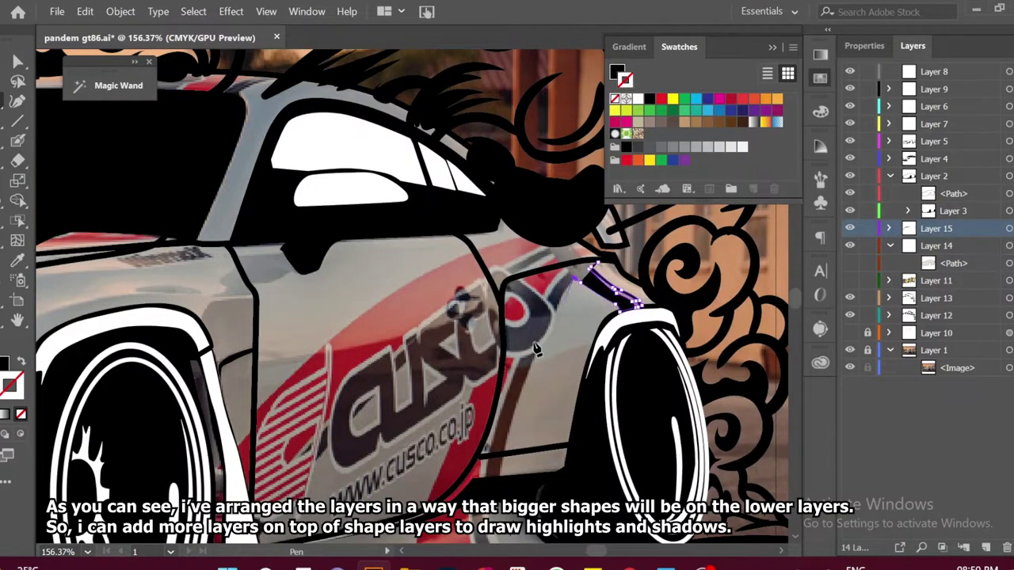
{"action": "scroll", "coordinate": [656, 260], "scroll_direction": "up", "scroll_amount": 3}
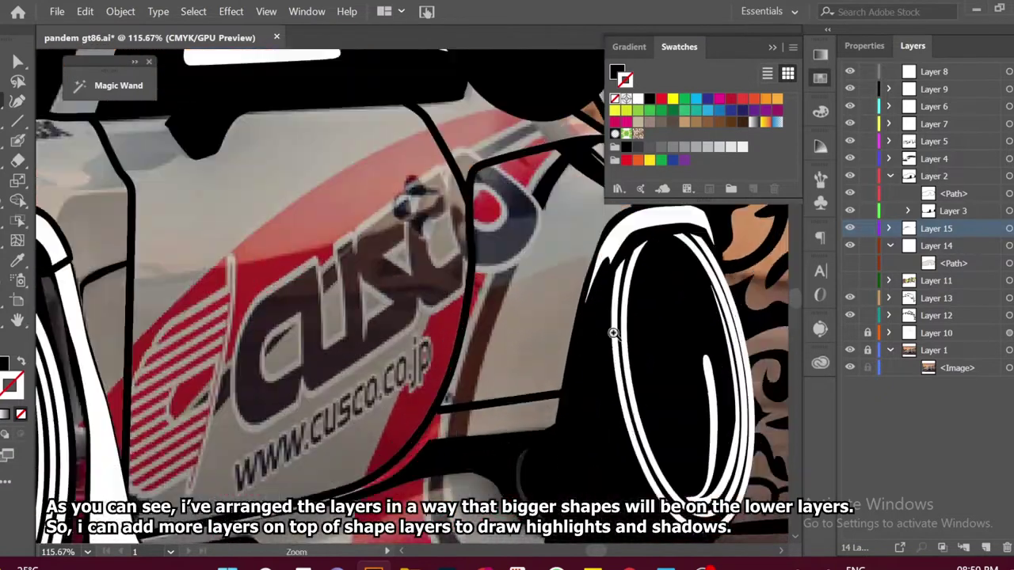
{"action": "left_click", "coordinate": [497, 271]}
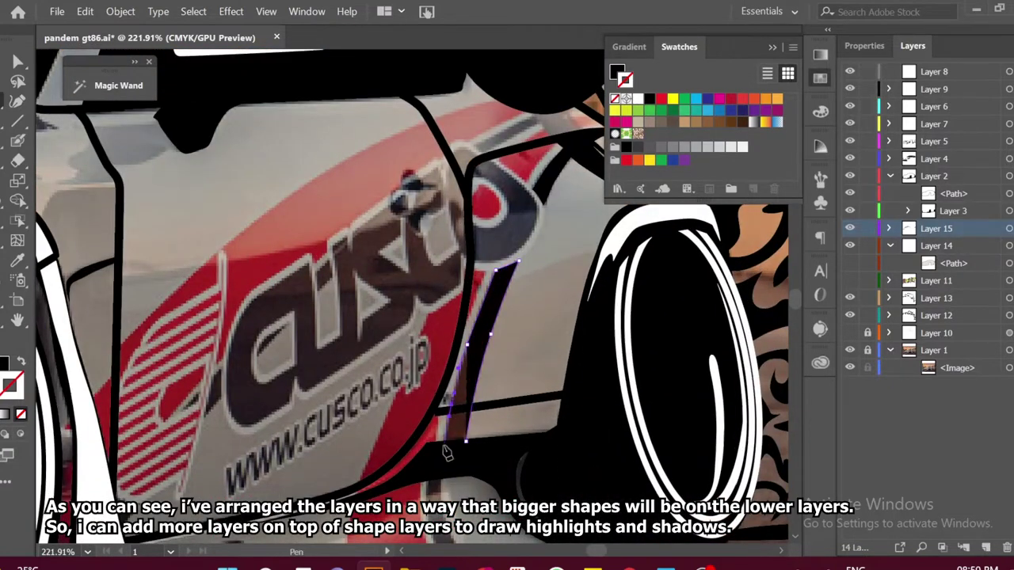
{"action": "scroll", "coordinate": [447, 453], "scroll_direction": "down", "scroll_amount": 5}
{"action": "scroll", "coordinate": [476, 428], "scroll_direction": "up", "scroll_amount": 6}
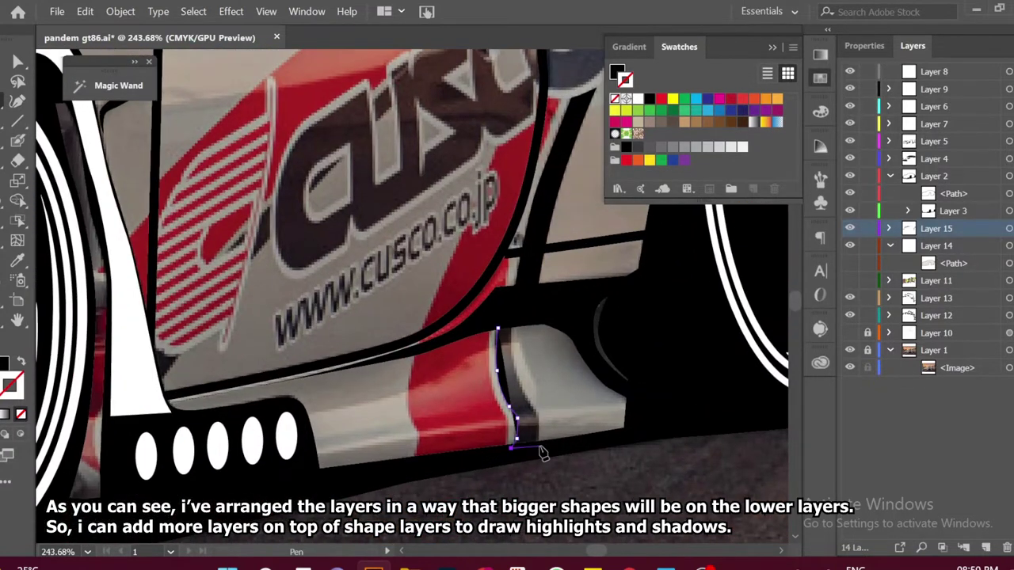
{"action": "left_click", "coordinate": [538, 444]}
{"action": "left_click", "coordinate": [539, 421]}
{"action": "scroll", "coordinate": [543, 358], "scroll_direction": "down", "scroll_amount": 3}
{"action": "scroll", "coordinate": [475, 396], "scroll_direction": "down", "scroll_amount": 2}
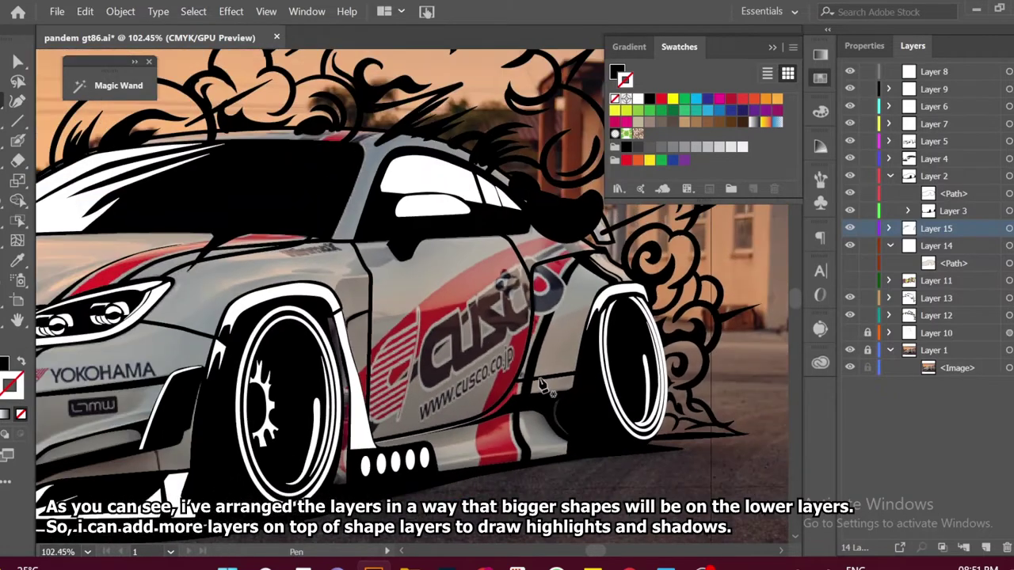
{"action": "scroll", "coordinate": [436, 436], "scroll_direction": "up", "scroll_amount": 2}
{"action": "scroll", "coordinate": [409, 459], "scroll_direction": "up", "scroll_amount": 4}
Trace around the CUSCO logo letters up toward the top right
{"action": "left_click", "coordinate": [376, 342]}
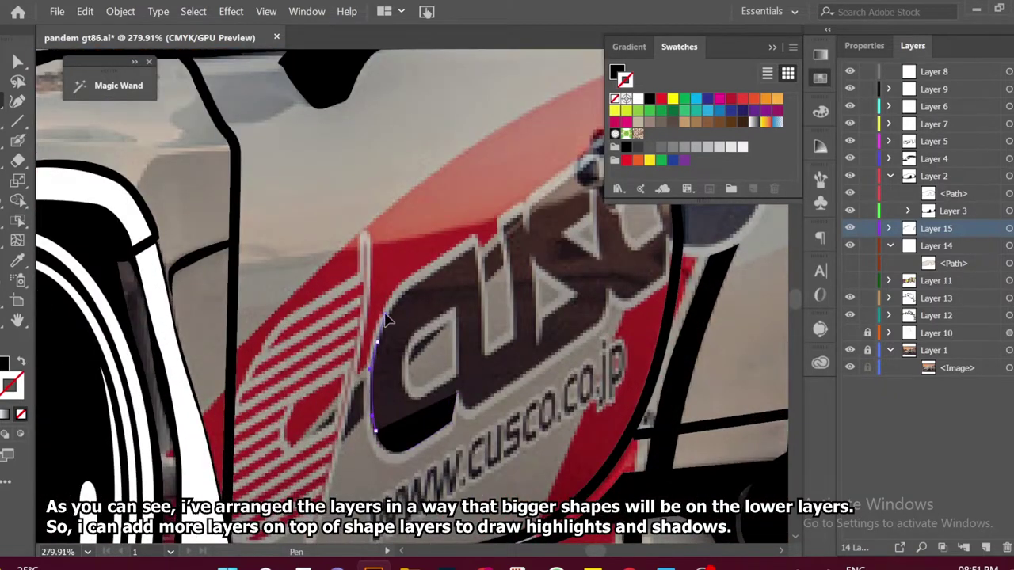
{"action": "left_click", "coordinate": [418, 282]}
{"action": "left_click", "coordinate": [477, 244]}
{"action": "left_click", "coordinate": [484, 350]}
{"action": "left_click", "coordinate": [514, 337]}
{"action": "left_click", "coordinate": [505, 227]}
{"action": "left_click_drag", "start_coordinate": [531, 238], "coordinate": [437, 320]}
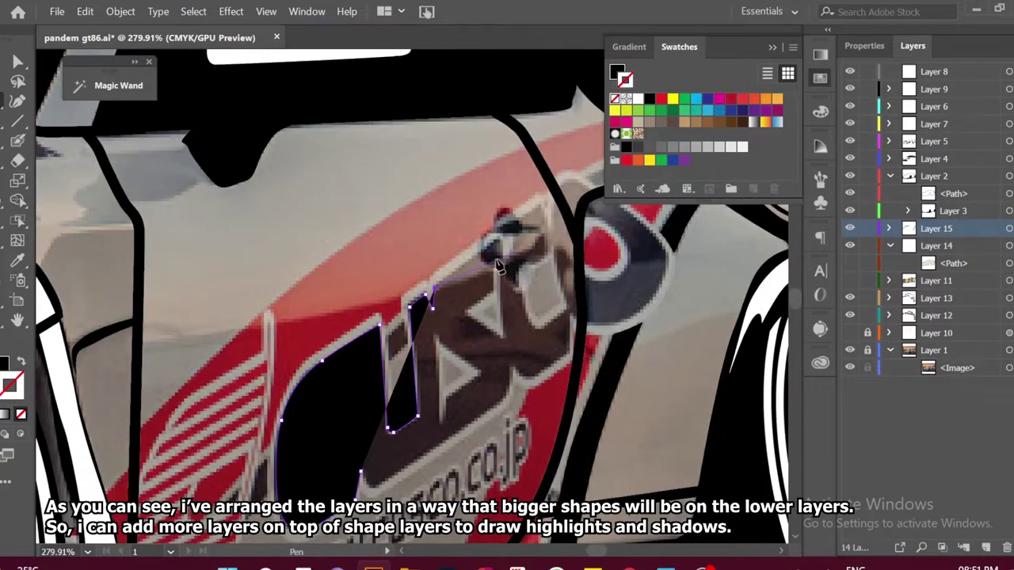
{"action": "left_click", "coordinate": [506, 338]}
{"action": "left_click", "coordinate": [496, 291]}
{"action": "left_click", "coordinate": [508, 255]}
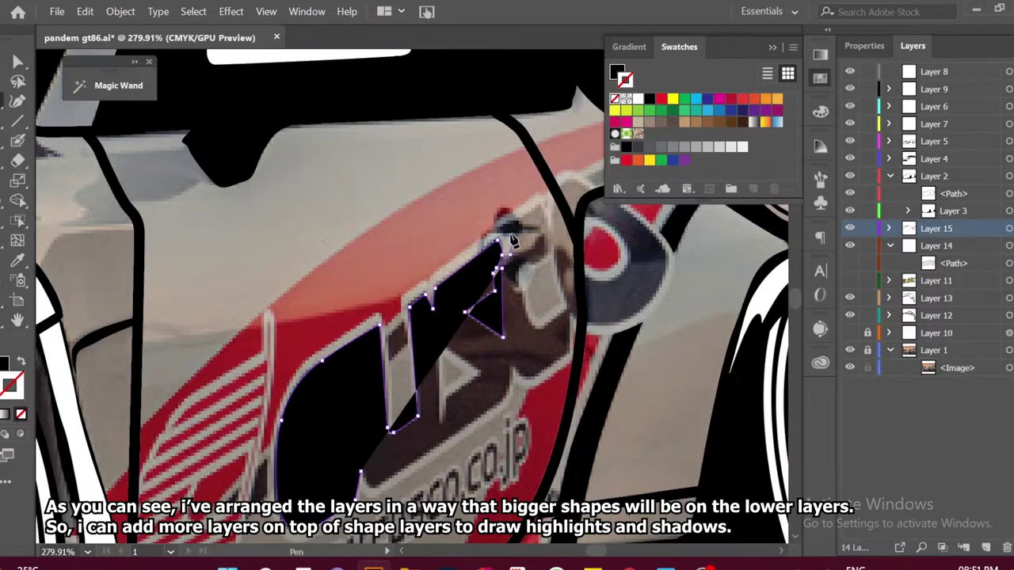
{"action": "left_click", "coordinate": [517, 223]}
{"action": "scroll", "coordinate": [543, 210], "scroll_direction": "down", "scroll_amount": 3}
{"action": "scroll", "coordinate": [483, 313], "scroll_direction": "up", "scroll_amount": 2}
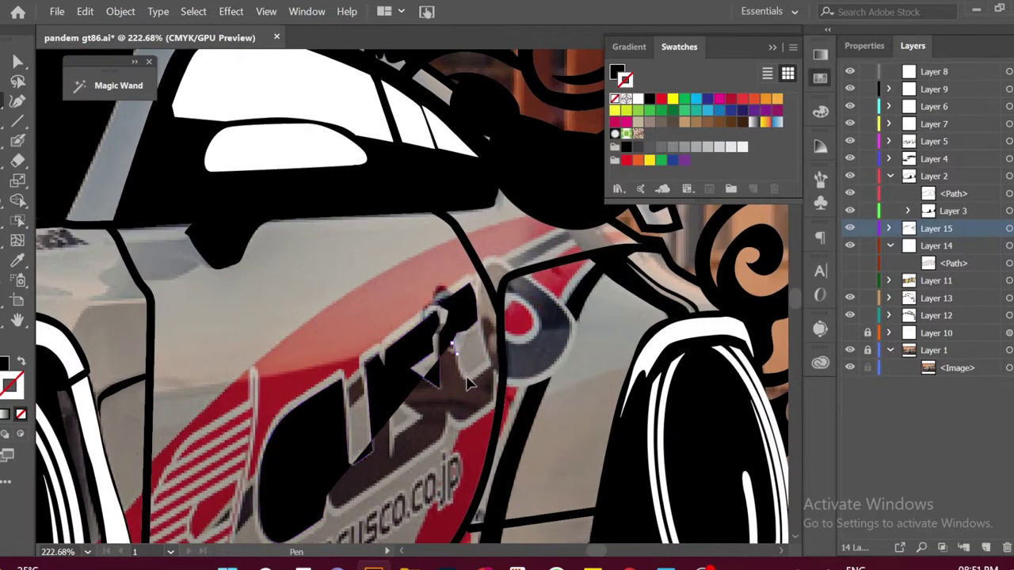
Outline the round emblem beside the logo and set its fill to None
{"action": "left_click", "coordinate": [487, 270]}
{"action": "left_click", "coordinate": [527, 273]}
{"action": "left_click", "coordinate": [568, 325]}
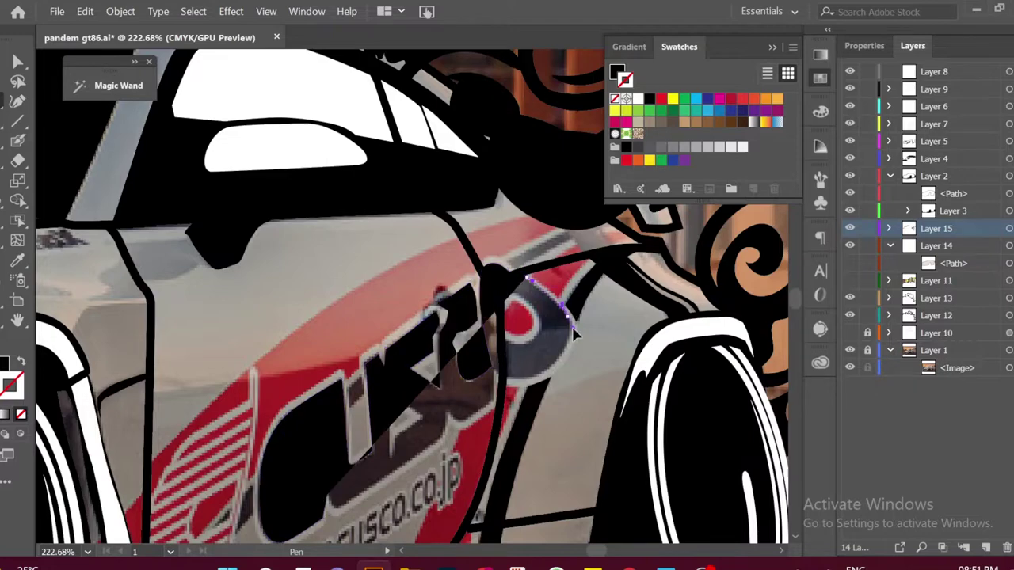
{"action": "left_click", "coordinate": [556, 363]}
{"action": "left_click", "coordinate": [507, 382]}
{"action": "key", "text": "slash"}
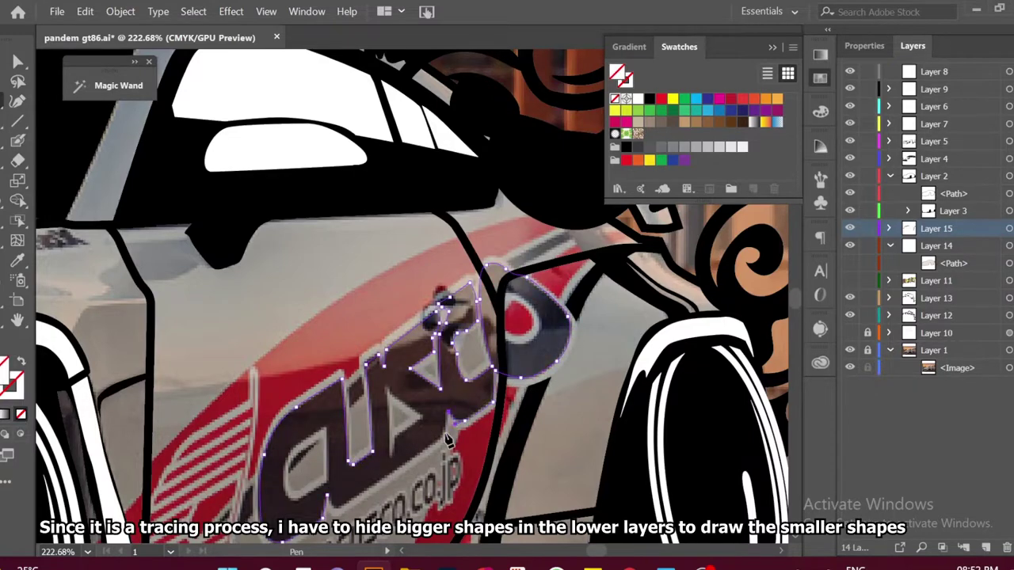
Reset the fill to black and trace the small gap inside a logo letter
{"action": "scroll", "coordinate": [444, 333], "scroll_direction": "down", "scroll_amount": 2}
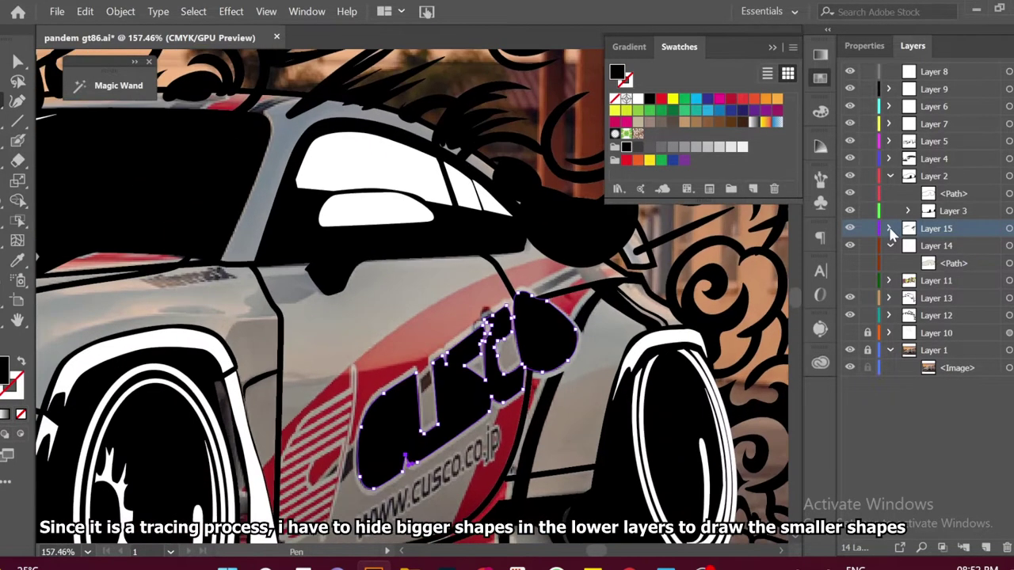
{"action": "key", "text": "ctrl+shift+a"}
{"action": "scroll", "coordinate": [378, 417], "scroll_direction": "up", "scroll_amount": 3}
{"action": "left_click", "coordinate": [394, 469]}
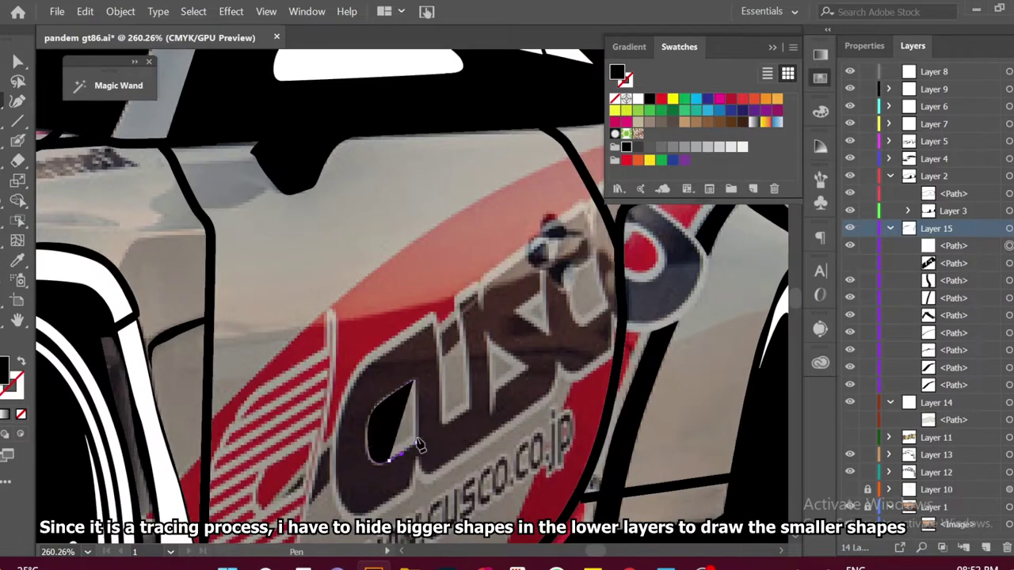
{"action": "left_click", "coordinate": [417, 444]}
{"action": "left_click", "coordinate": [412, 382]}
{"action": "scroll", "coordinate": [511, 365], "scroll_direction": "up", "scroll_amount": 1}
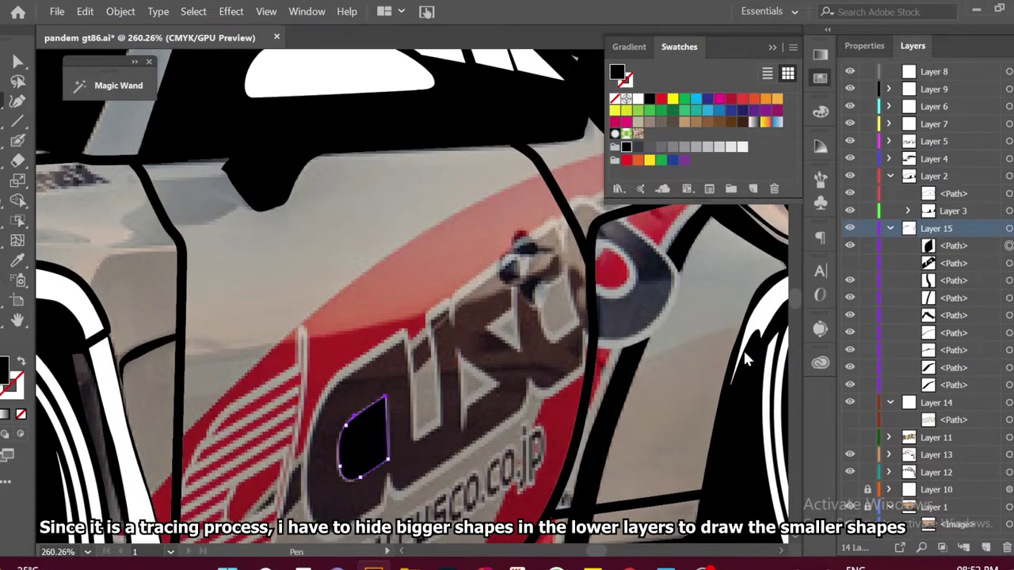
Combine the gap shape with the logo as a compound path so it cuts through
{"action": "key", "text": "ctrl+8"}
{"action": "left_click", "coordinate": [864, 45]}
{"action": "left_click", "coordinate": [913, 45]}
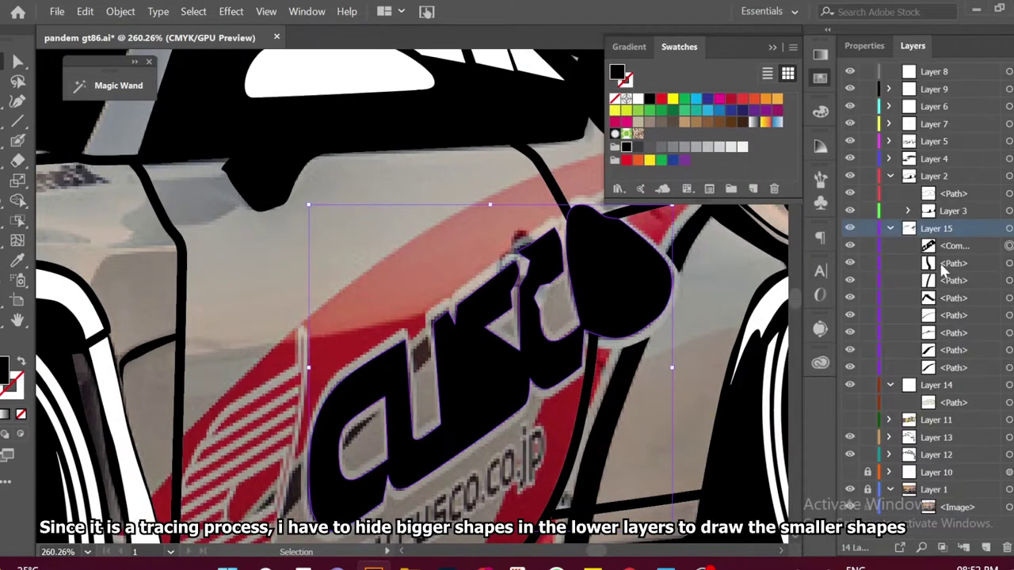
{"action": "key", "text": "ctrl+shift+a"}
{"action": "key", "text": "p"}
{"action": "left_click", "coordinate": [413, 347]}
{"action": "scroll", "coordinate": [601, 329], "scroll_direction": "right", "scroll_amount": 1}
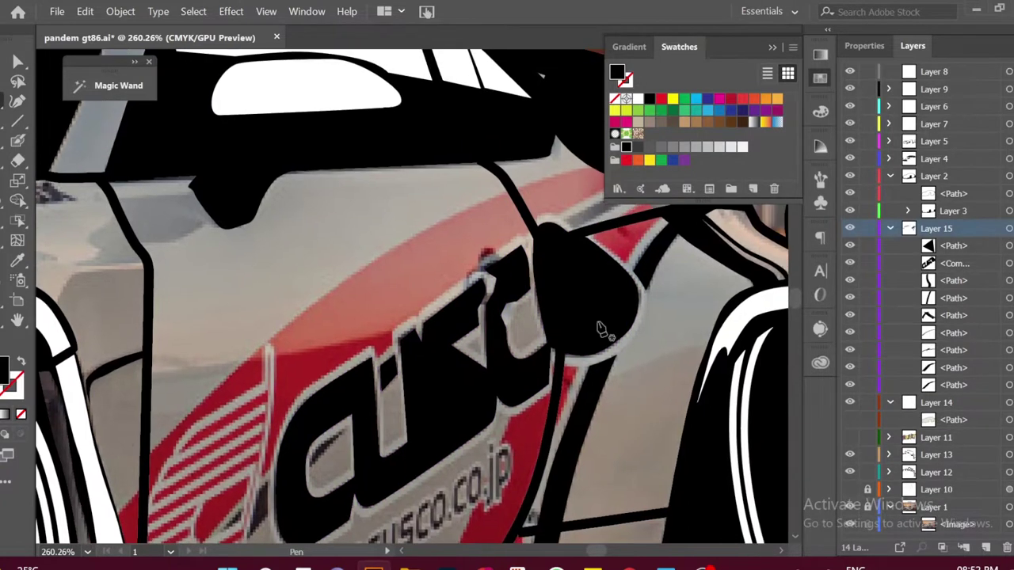
Hide the logo and trace a closed shape around the red circle
{"action": "left_click", "coordinate": [424, 370]}
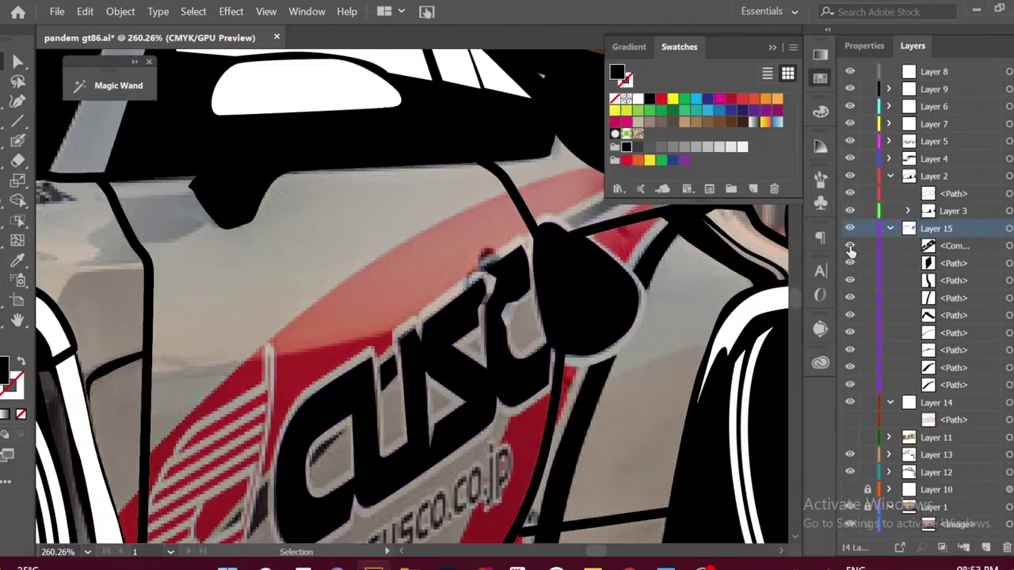
{"action": "left_click", "coordinate": [850, 245]}
{"action": "scroll", "coordinate": [559, 309], "scroll_direction": "up", "scroll_amount": 2}
{"action": "left_click", "coordinate": [468, 280]}
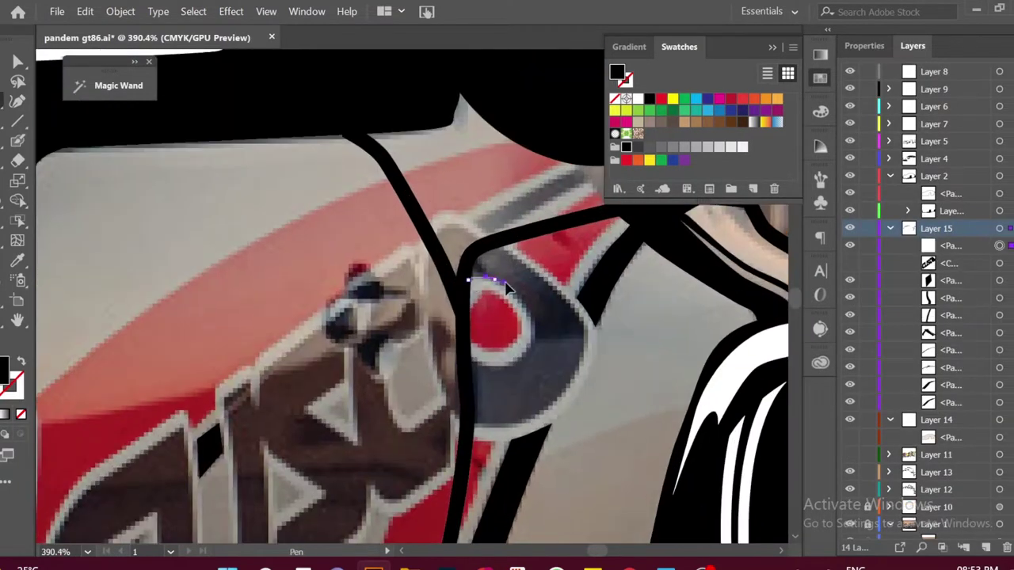
{"action": "left_click", "coordinate": [519, 367]}
{"action": "left_click", "coordinate": [469, 280]}
Show the logo again and combine the circle shape with it so the red circle shows through
{"action": "key", "text": "v"}
{"action": "key", "text": "ctrl+alt+3"}
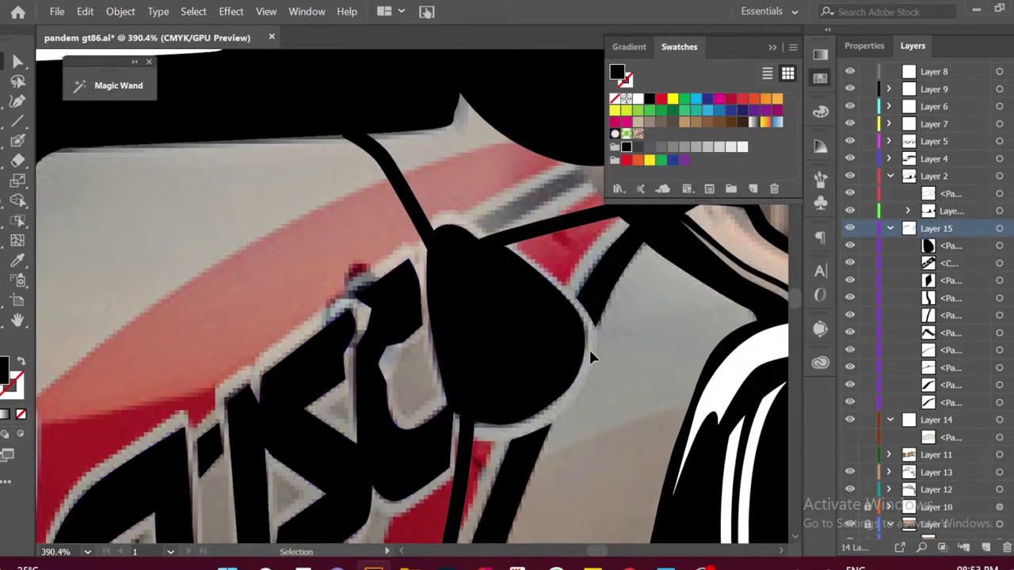
{"action": "left_click", "coordinate": [592, 359], "text": "shift"}
{"action": "key", "text": "ctrl+8"}
{"action": "key", "text": "ctrl+shift+a"}
{"action": "scroll", "coordinate": [550, 402], "scroll_direction": "down", "scroll_amount": 3}
{"action": "scroll", "coordinate": [386, 357], "scroll_direction": "up", "scroll_amount": 2}
{"action": "key", "text": "p"}
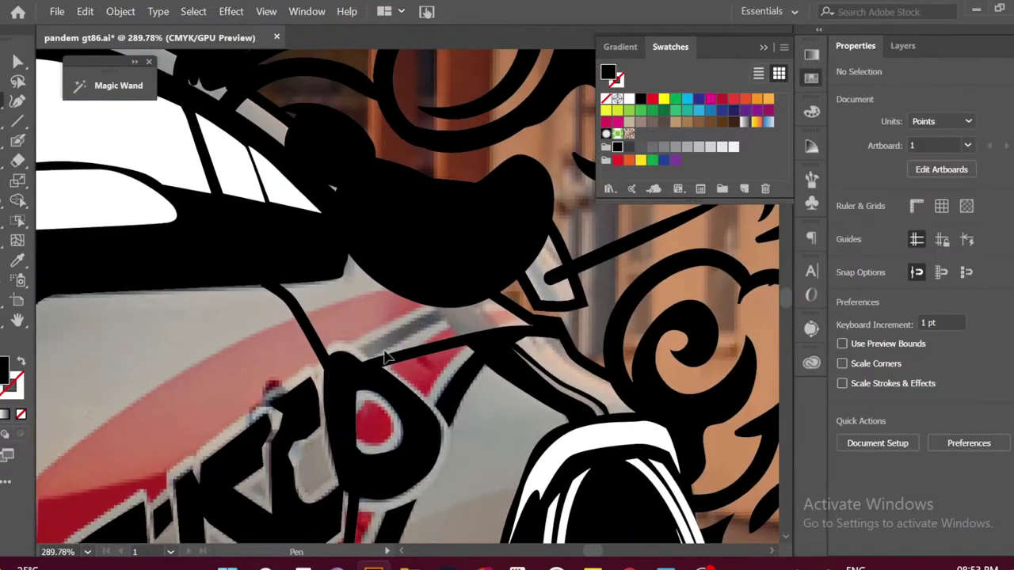
Start a new outline near the red round shape and zoom out to the whole car
{"action": "left_click", "coordinate": [386, 356]}
{"action": "left_click", "coordinate": [475, 326]}
{"action": "scroll", "coordinate": [401, 396], "scroll_direction": "down", "scroll_amount": 2}
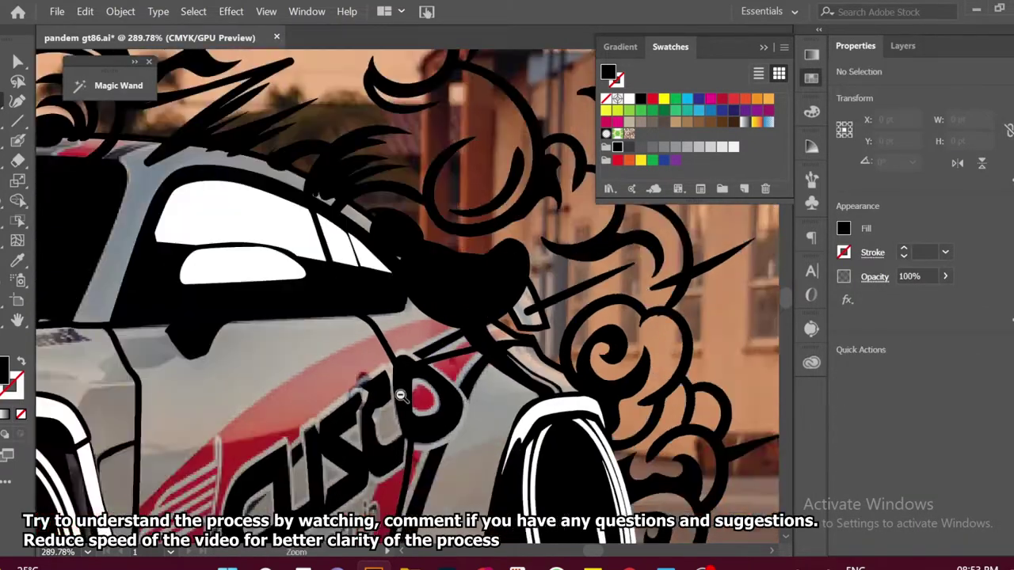
{"action": "scroll", "coordinate": [400, 396], "scroll_direction": "down", "scroll_amount": 5}
{"action": "scroll", "coordinate": [515, 381], "scroll_direction": "up", "scroll_amount": 2}
{"action": "scroll", "coordinate": [634, 367], "scroll_direction": "down", "scroll_amount": 2}
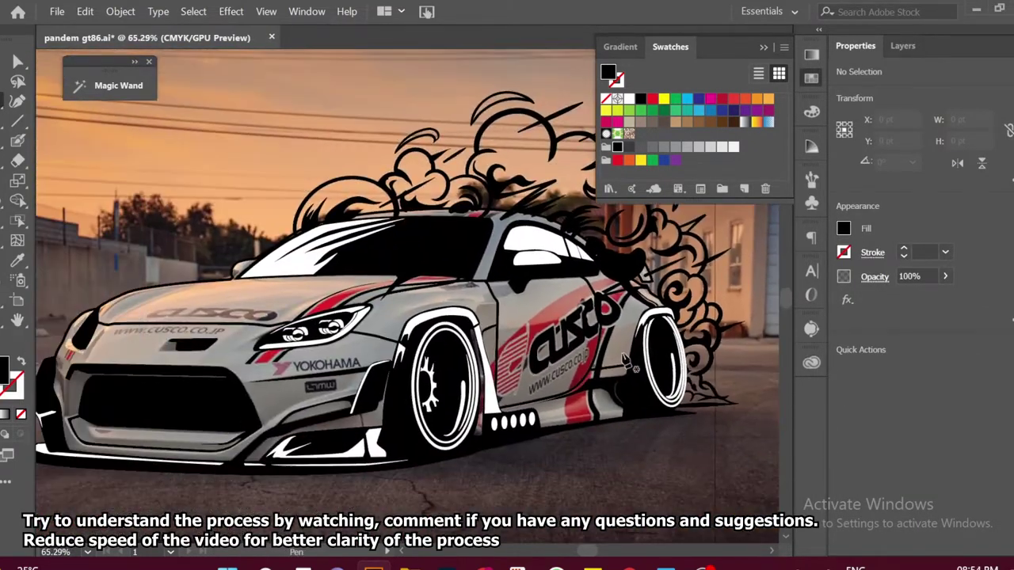
{"action": "scroll", "coordinate": [333, 356], "scroll_direction": "up", "scroll_amount": 5}
Trace a small closed red piece beside and below the headlight
{"action": "scroll", "coordinate": [444, 372], "scroll_direction": "up", "scroll_amount": 3}
{"action": "left_click", "coordinate": [309, 334]}
{"action": "left_click", "coordinate": [277, 346]}
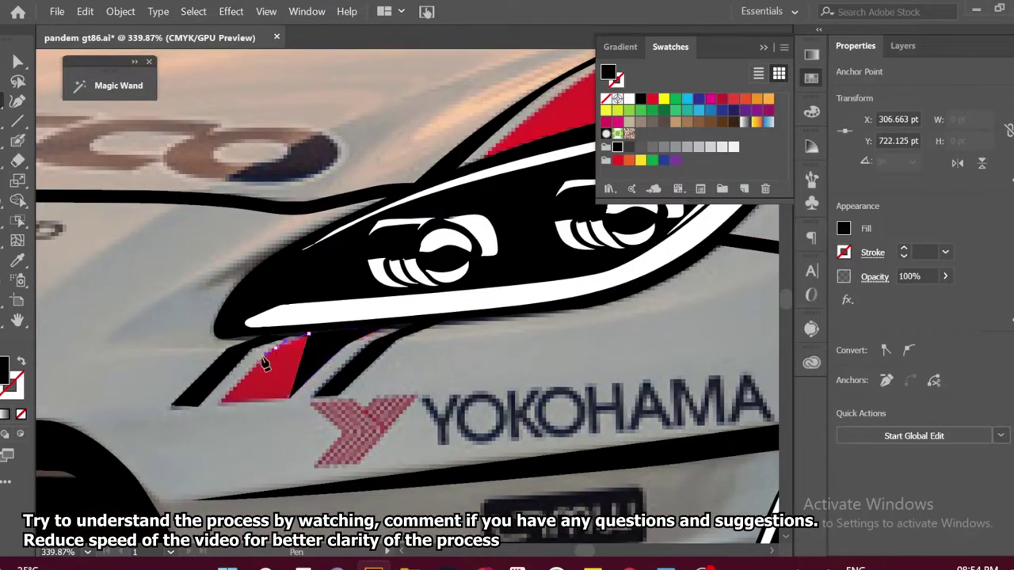
{"action": "left_click", "coordinate": [264, 363]}
{"action": "scroll", "coordinate": [396, 381], "scroll_direction": "up", "scroll_amount": 5}
{"action": "scroll", "coordinate": [293, 380], "scroll_direction": "down", "scroll_amount": 1}
Trace a red stripe along the fender line, ending with its left tip over the headlight
{"action": "left_click", "coordinate": [449, 336]}
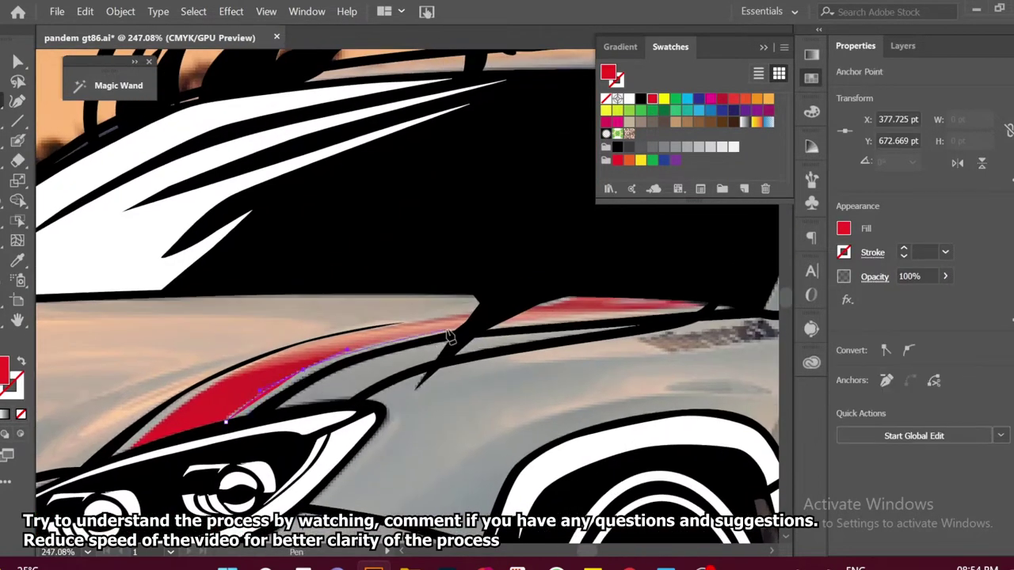
{"action": "left_click", "coordinate": [571, 299]}
{"action": "left_click", "coordinate": [707, 304]}
{"action": "left_click", "coordinate": [646, 311]}
{"action": "left_click", "coordinate": [398, 325]}
{"action": "left_click", "coordinate": [292, 341]}
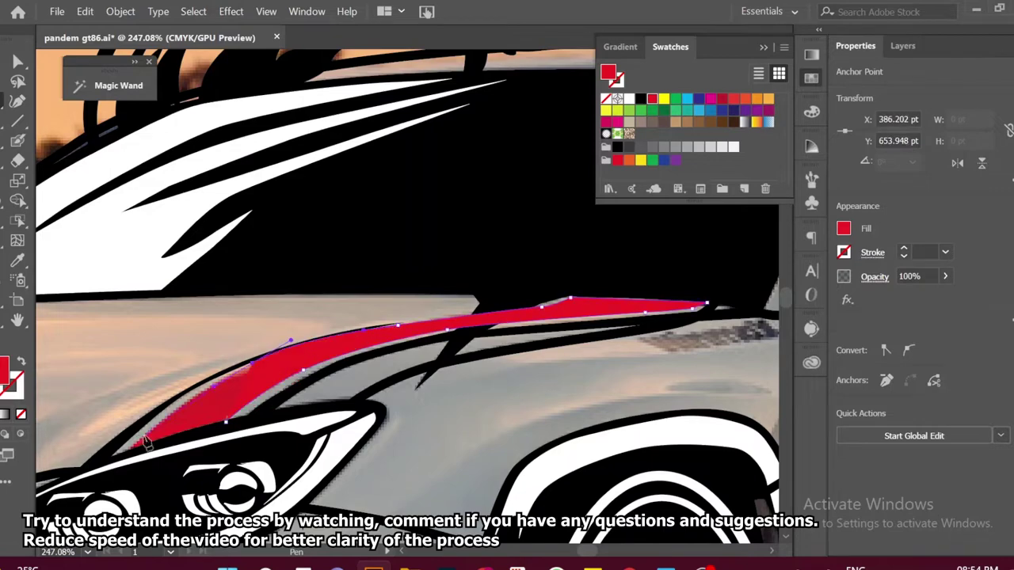
{"action": "left_click", "coordinate": [116, 457]}
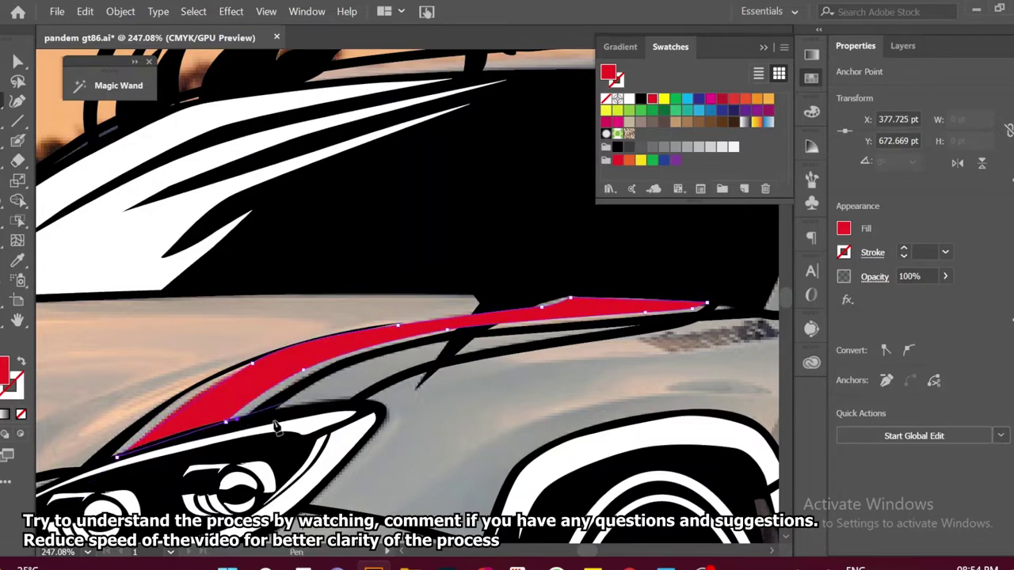
{"action": "scroll", "coordinate": [174, 380], "scroll_direction": "down", "scroll_amount": 3}
{"action": "scroll", "coordinate": [175, 380], "scroll_direction": "down", "scroll_amount": 3}
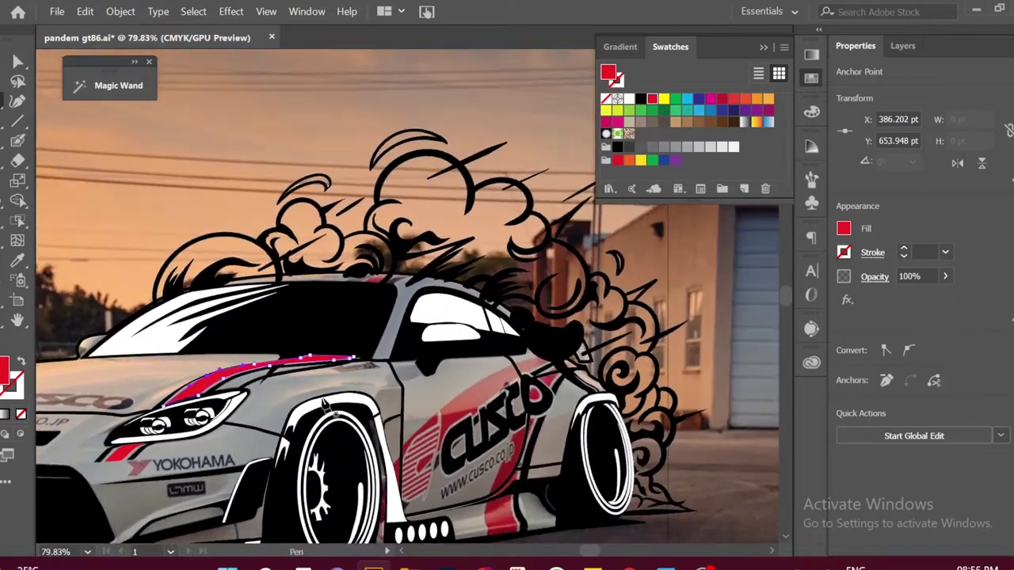
Extend and widen the red side stripe upward
{"action": "key", "text": "F7"}
{"action": "scroll", "coordinate": [643, 366], "scroll_direction": "up", "scroll_amount": 2}
{"action": "scroll", "coordinate": [357, 438], "scroll_direction": "up", "scroll_amount": 3}
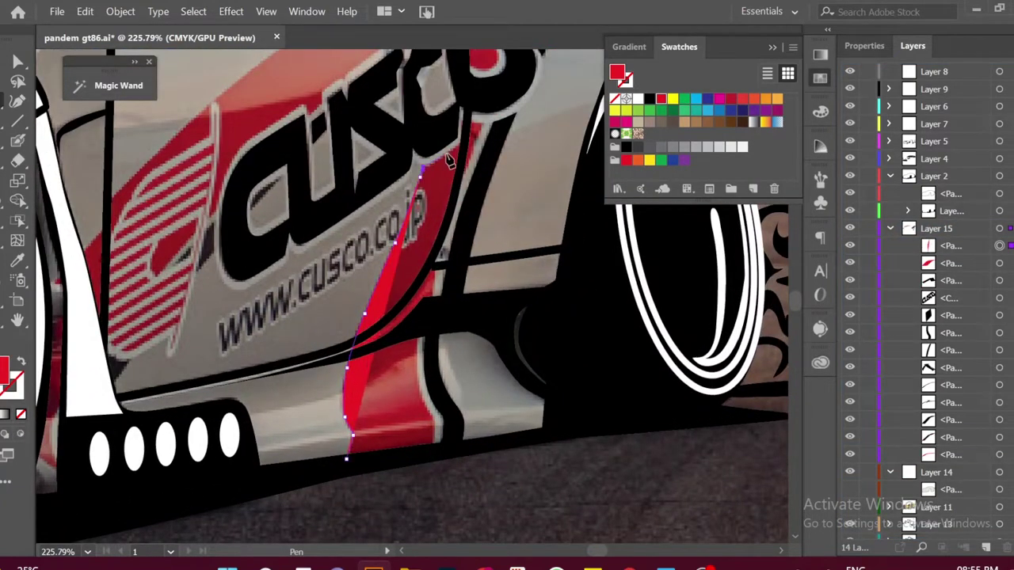
{"action": "left_click", "coordinate": [470, 119]}
{"action": "left_click", "coordinate": [462, 183]}
{"action": "left_click", "coordinate": [440, 247]}
{"action": "scroll", "coordinate": [422, 392], "scroll_direction": "down", "scroll_amount": 1}
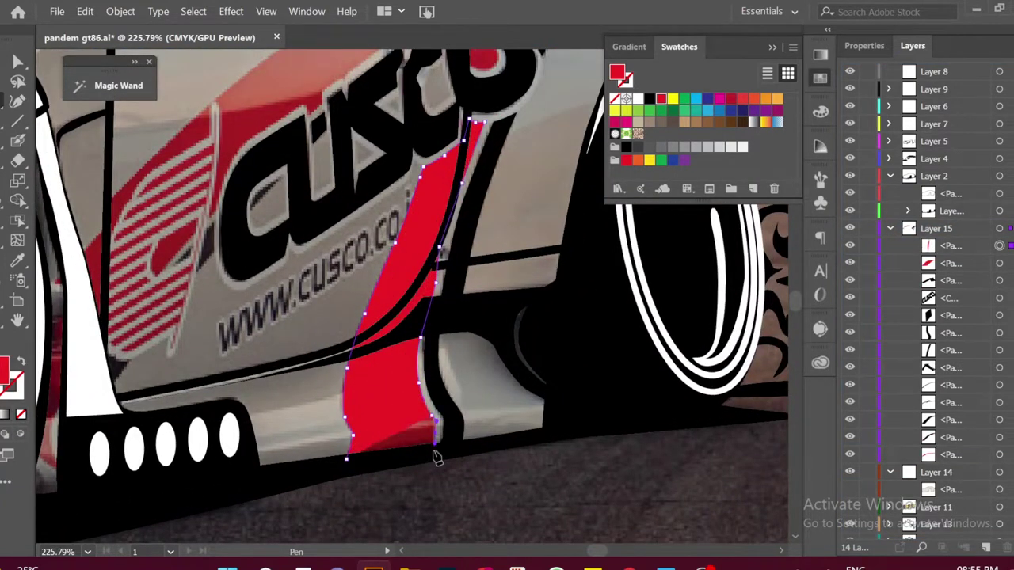
{"action": "scroll", "coordinate": [422, 393], "scroll_direction": "down", "scroll_amount": 2}
{"action": "scroll", "coordinate": [380, 412], "scroll_direction": "down", "scroll_amount": 2}
{"action": "scroll", "coordinate": [311, 435], "scroll_direction": "up", "scroll_amount": 2}
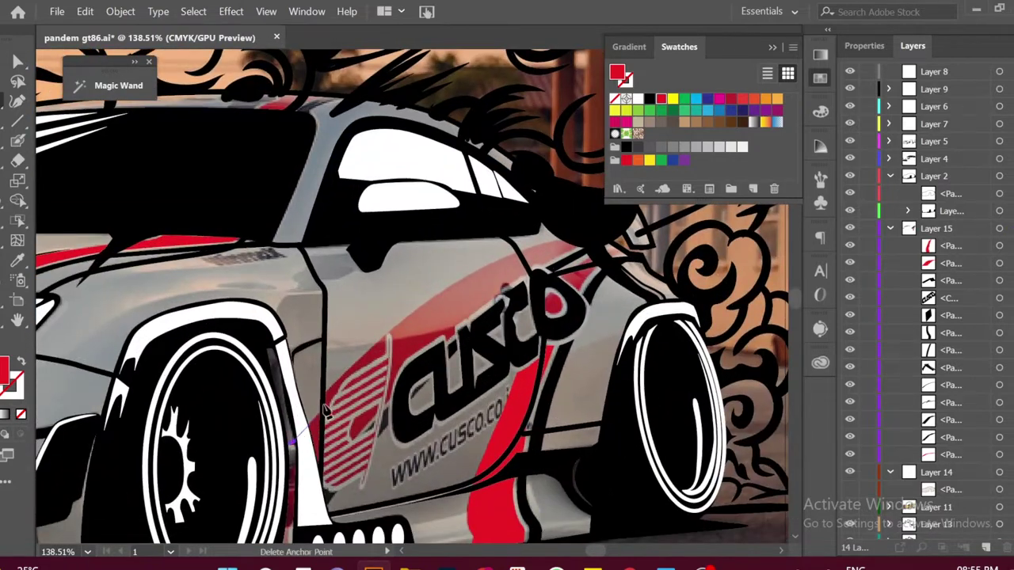
{"action": "scroll", "coordinate": [616, 254], "scroll_direction": "up", "scroll_amount": 1}
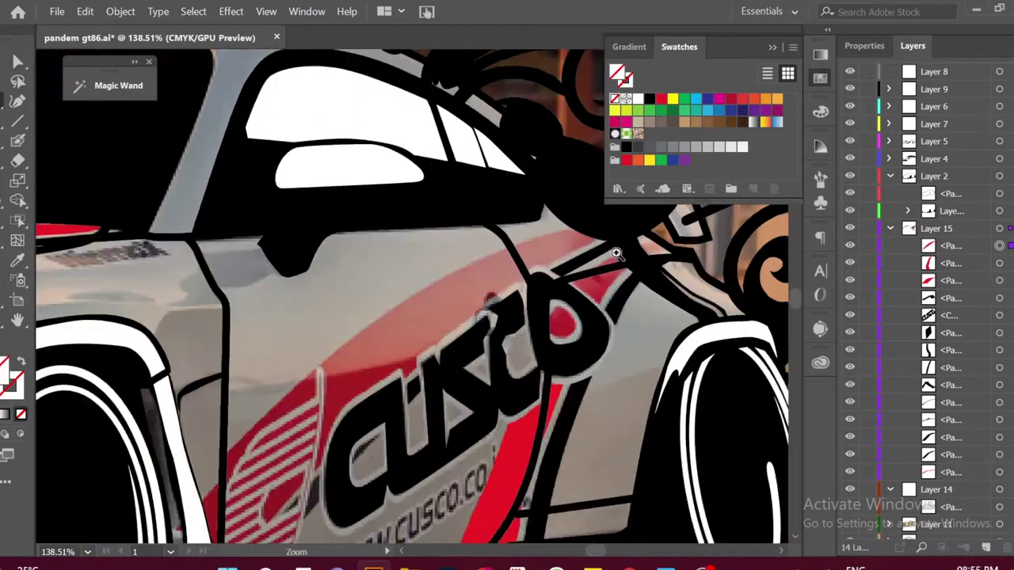
{"action": "scroll", "coordinate": [555, 285], "scroll_direction": "up", "scroll_amount": 2}
Start a new stripe near the door's front edge
{"action": "left_click", "coordinate": [469, 325]}
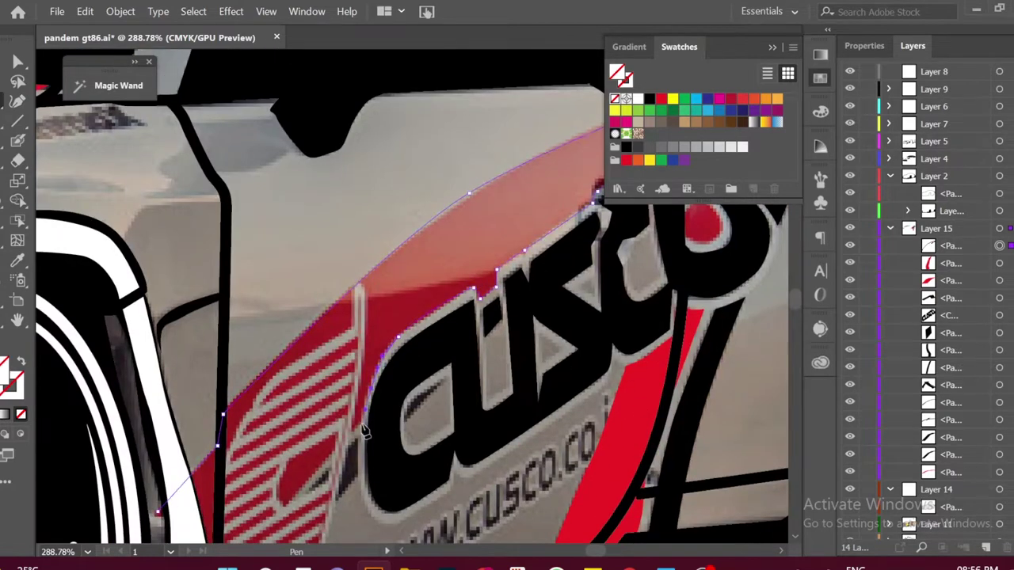
{"action": "scroll", "coordinate": [363, 430], "scroll_direction": "down", "scroll_amount": 3}
{"action": "scroll", "coordinate": [356, 420], "scroll_direction": "left", "scroll_amount": 2}
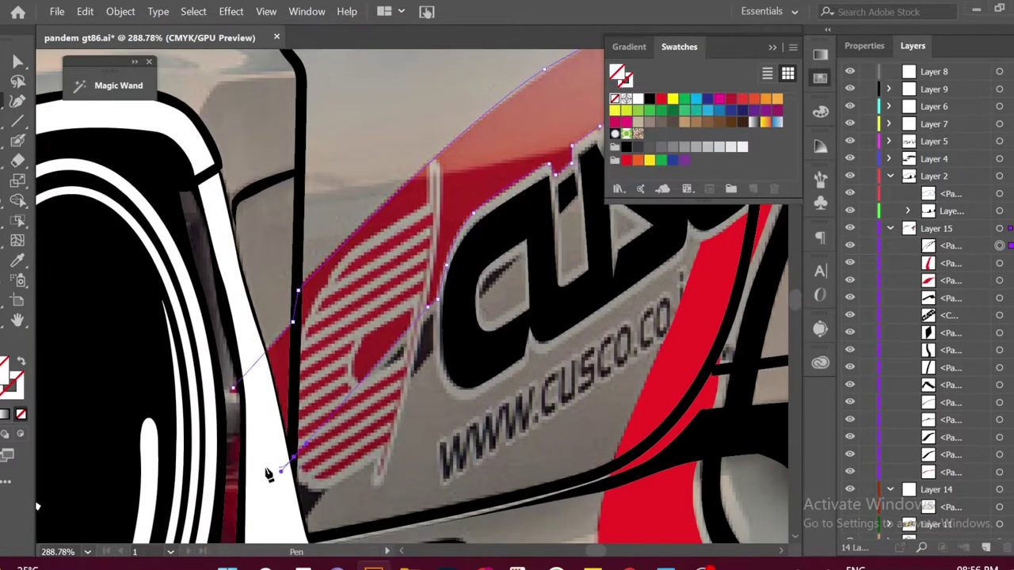
{"action": "scroll", "coordinate": [268, 474], "scroll_direction": "down", "scroll_amount": 3}
{"action": "scroll", "coordinate": [317, 444], "scroll_direction": "left", "scroll_amount": 2}
Sample the red livery colour from the artwork with the Eyedropper
{"action": "key", "text": "i"}
{"action": "left_click", "coordinate": [334, 299]}
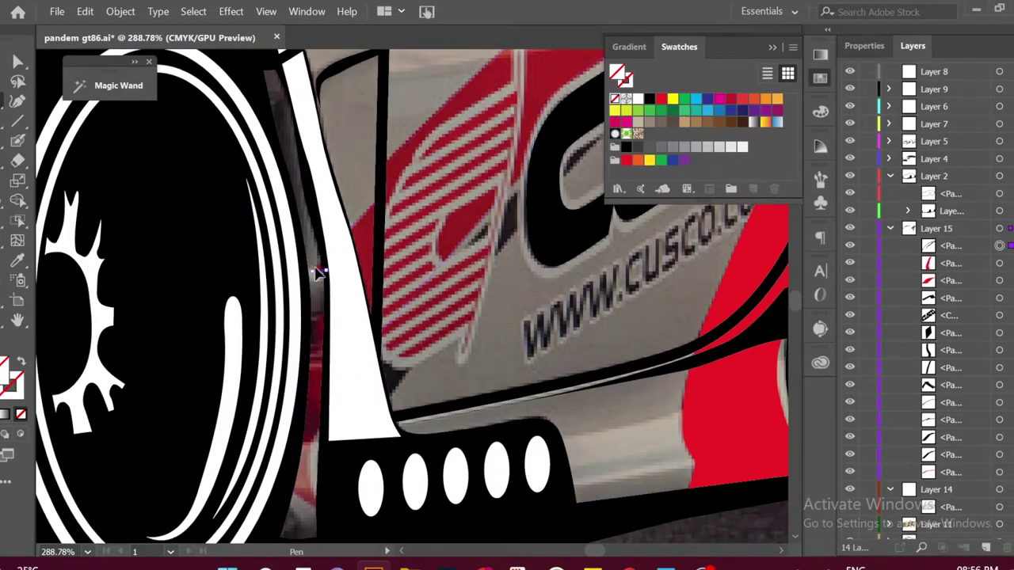
{"action": "scroll", "coordinate": [341, 301], "scroll_direction": "up", "scroll_amount": 5}
{"action": "scroll", "coordinate": [475, 317], "scroll_direction": "up", "scroll_amount": 4}
{"action": "scroll", "coordinate": [678, 337], "scroll_direction": "up", "scroll_amount": 3}
{"action": "scroll", "coordinate": [677, 337], "scroll_direction": "up", "scroll_amount": 1}
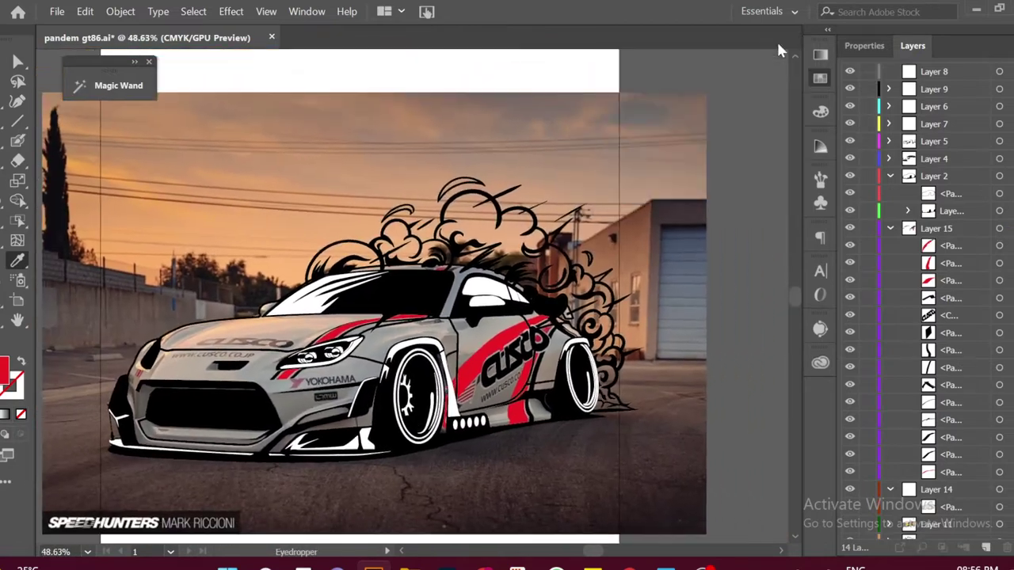
Hide the smoke layer and paste the reference car photo into Layer 1, then relock it
{"action": "left_click", "coordinate": [890, 228]}
{"action": "scroll", "coordinate": [687, 455], "scroll_direction": "down", "scroll_amount": 4}
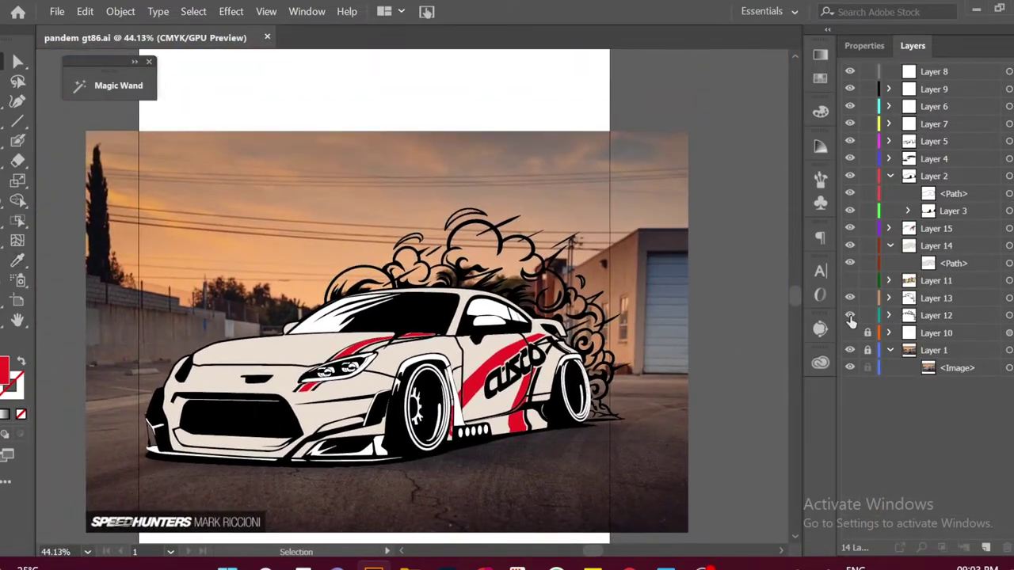
{"action": "left_click", "coordinate": [850, 316]}
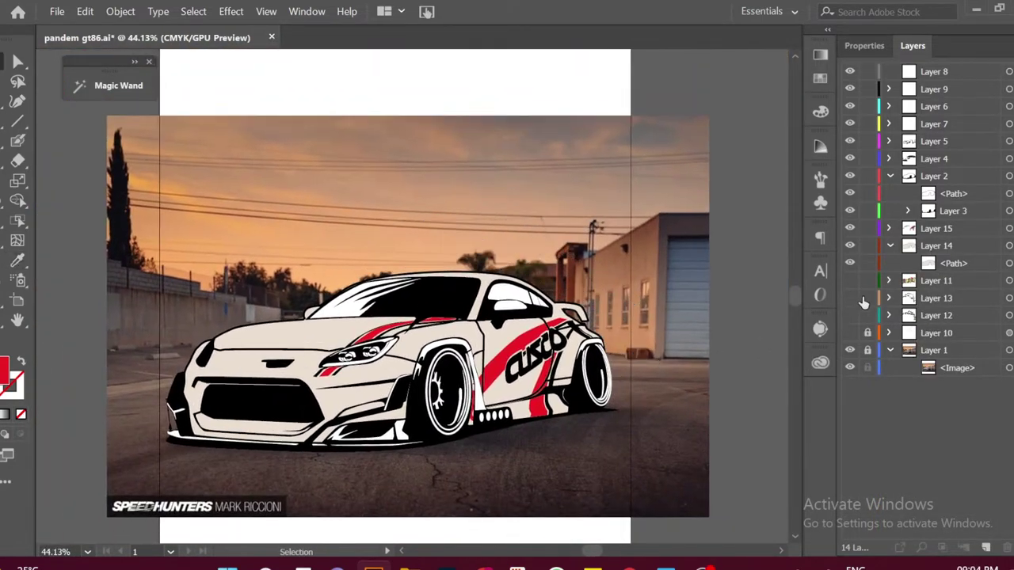
{"action": "left_click", "coordinate": [867, 350]}
{"action": "key", "text": "ctrl+v"}
{"action": "left_click_drag", "start_coordinate": [642, 214], "coordinate": [651, 228]}
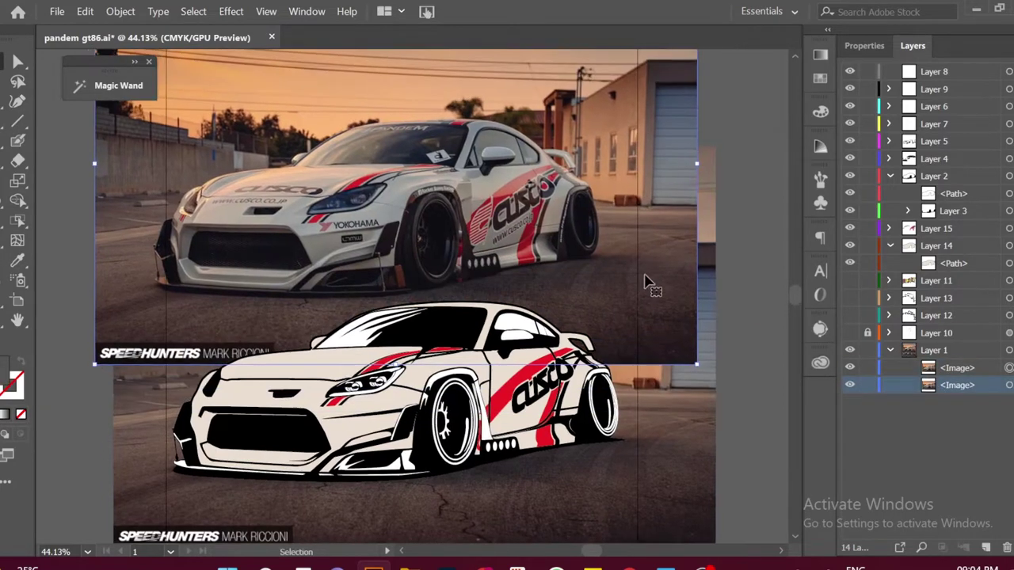
{"action": "scroll", "coordinate": [426, 267], "scroll_direction": "up", "scroll_amount": 3}
{"action": "left_click", "coordinate": [867, 350]}
Add a new Layer 16 above Layer 14 for further drawing
{"action": "left_click", "coordinate": [937, 246]}
{"action": "left_click", "coordinate": [986, 547]}
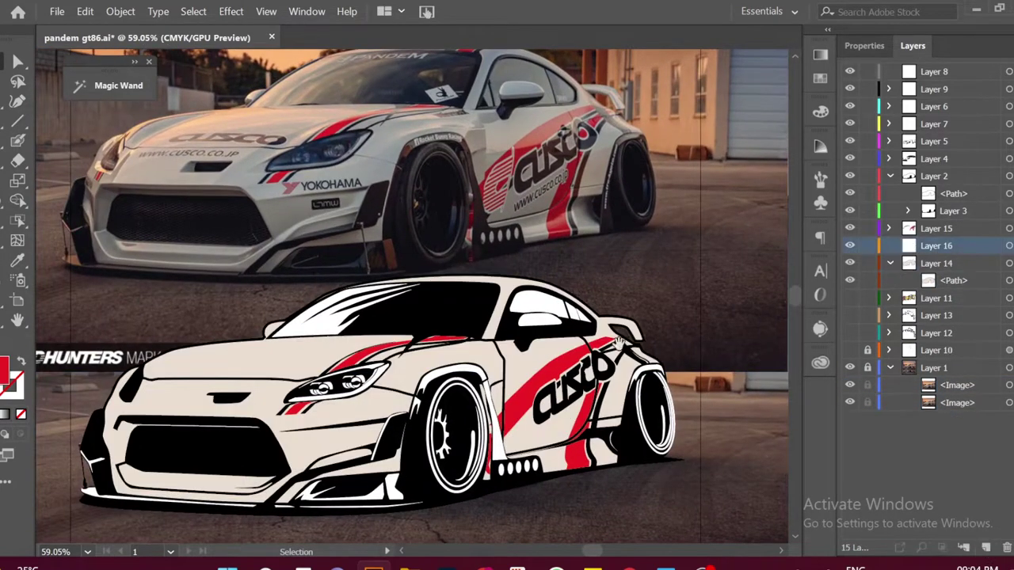
{"action": "key", "text": "p"}
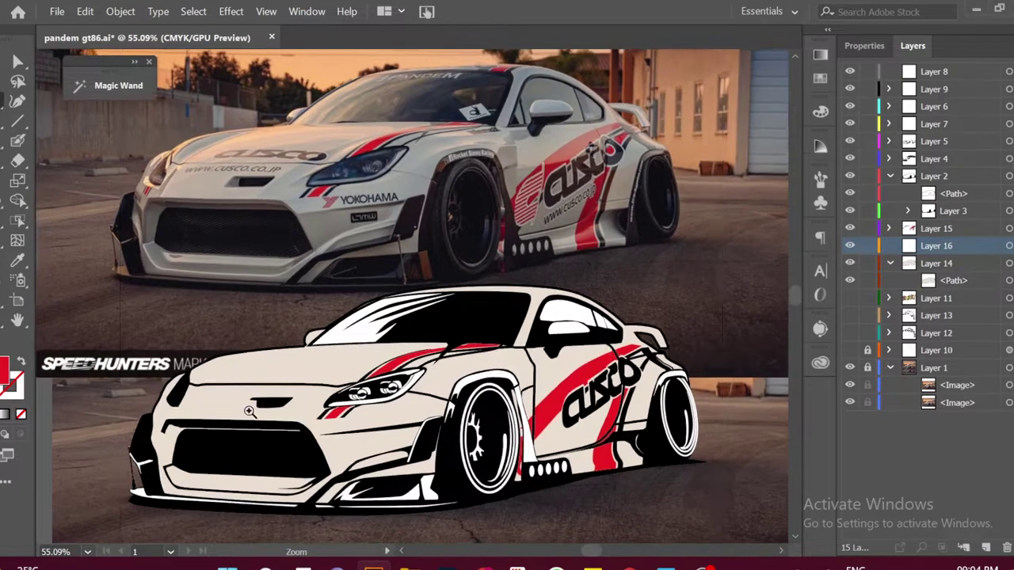
{"action": "scroll", "coordinate": [386, 333], "scroll_direction": "up", "scroll_amount": 2}
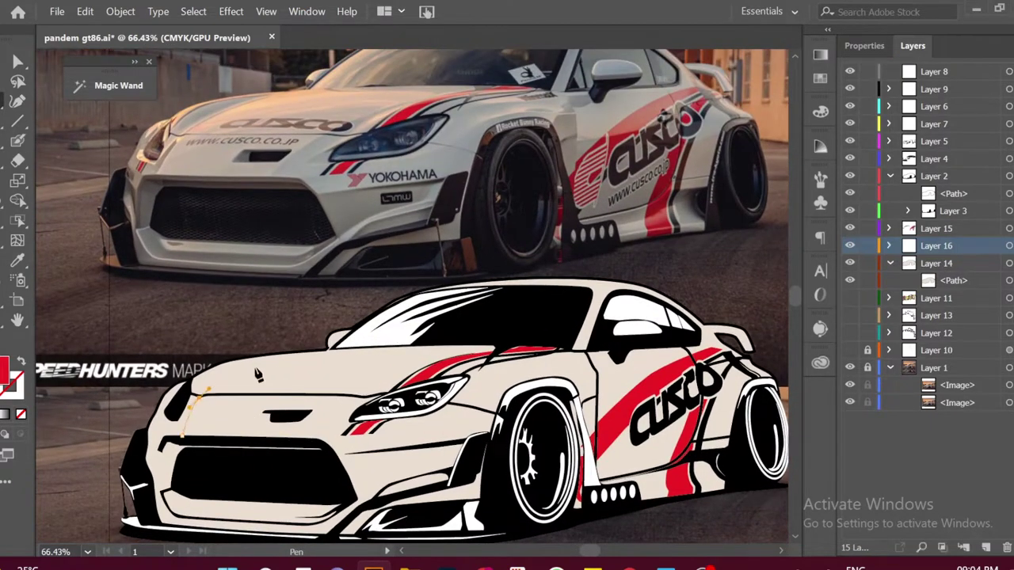
Pen-trace a shading outline from the hood across the bumper bottom and up the wheel-arch edge
{"action": "left_click", "coordinate": [307, 356]}
{"action": "left_click", "coordinate": [261, 369]}
{"action": "left_click", "coordinate": [207, 388]}
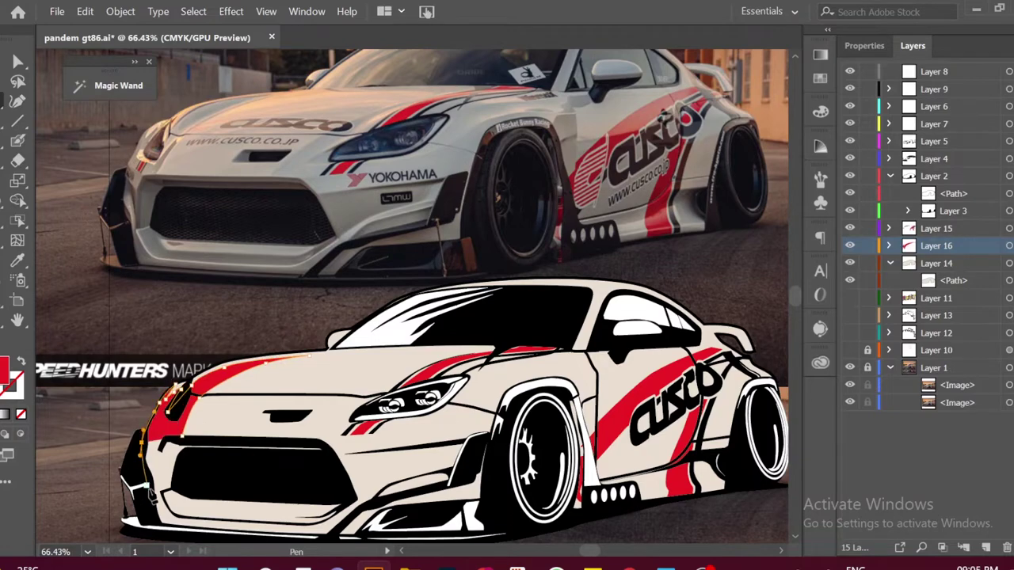
{"action": "left_click_drag", "start_coordinate": [152, 495], "coordinate": [175, 445]}
{"action": "left_click", "coordinate": [355, 485]}
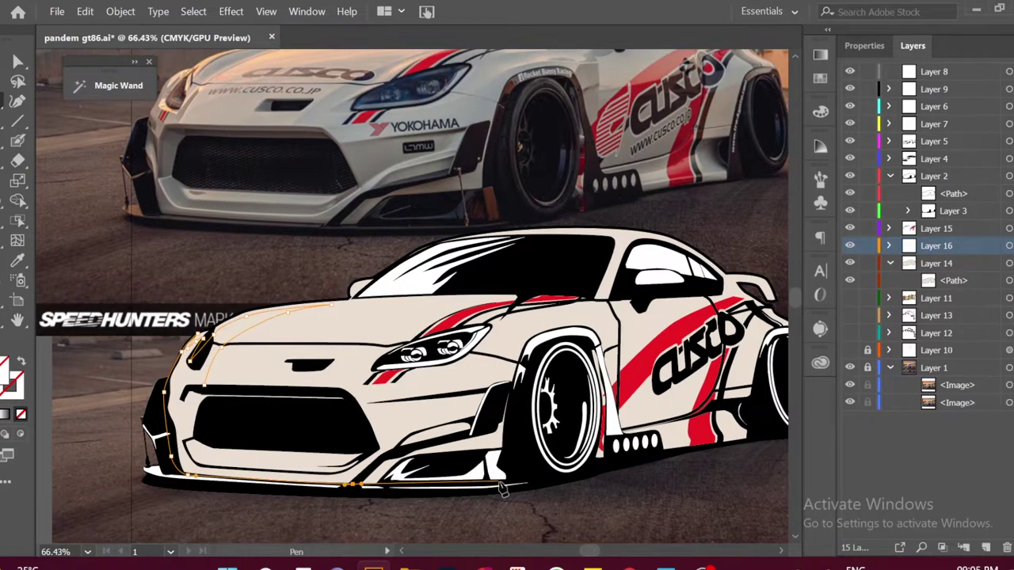
{"action": "left_click", "coordinate": [500, 478]}
{"action": "left_click", "coordinate": [507, 443]}
{"action": "scroll", "coordinate": [347, 401], "scroll_direction": "up", "scroll_amount": 2}
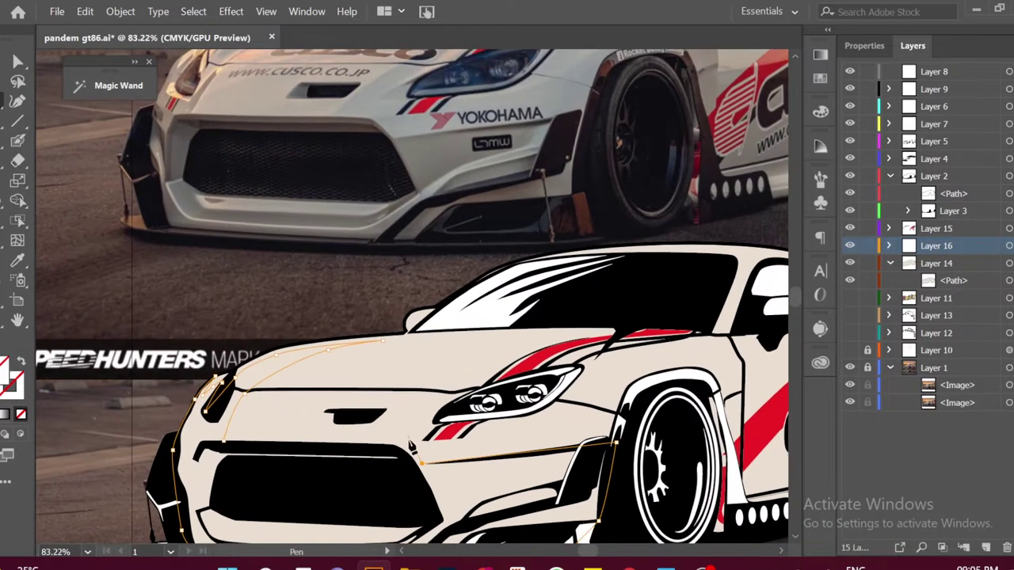
{"action": "scroll", "coordinate": [389, 415], "scroll_direction": "down", "scroll_amount": 2}
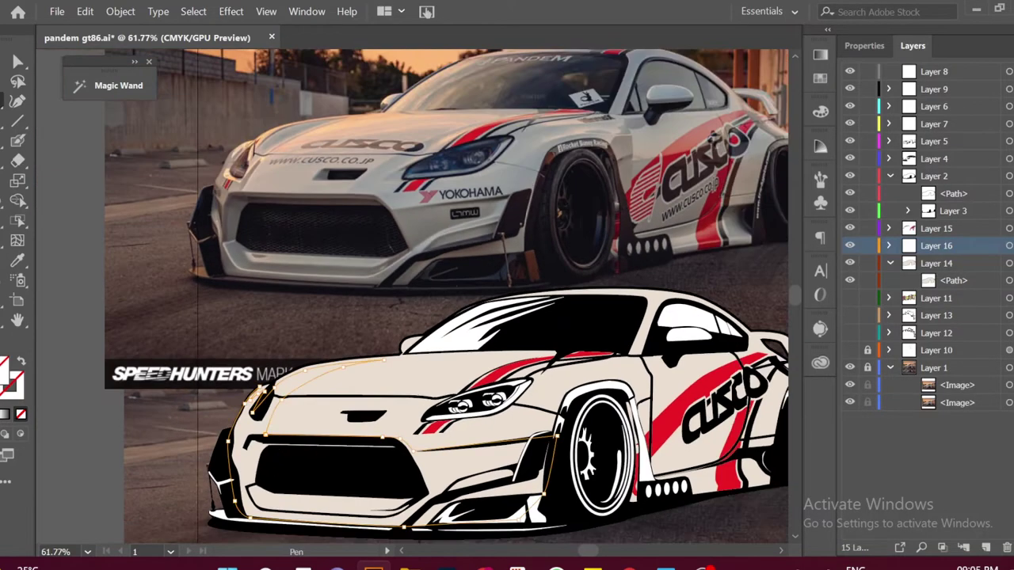
Fill the shading shape with a tan colour from the Color Picker
{"action": "double_click", "coordinate": [10, 368]}
{"action": "left_click", "coordinate": [482, 310]}
{"action": "left_click", "coordinate": [792, 261]}
{"action": "scroll", "coordinate": [412, 317], "scroll_direction": "down", "scroll_amount": 1}
{"action": "scroll", "coordinate": [412, 317], "scroll_direction": "up", "scroll_amount": 2}
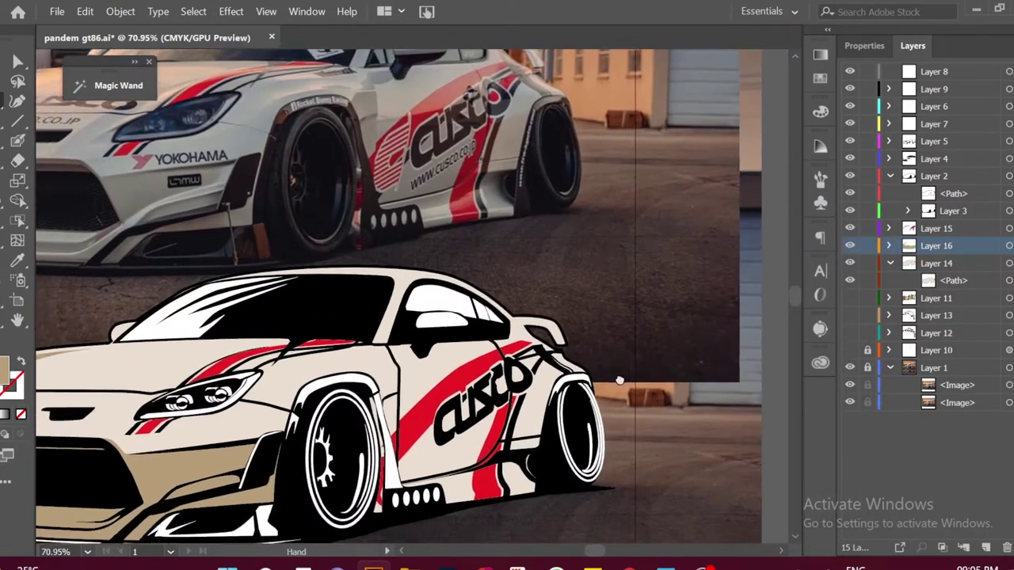
{"action": "scroll", "coordinate": [412, 317], "scroll_direction": "up", "scroll_amount": 1}
{"action": "scroll", "coordinate": [391, 457], "scroll_direction": "down", "scroll_amount": 2}
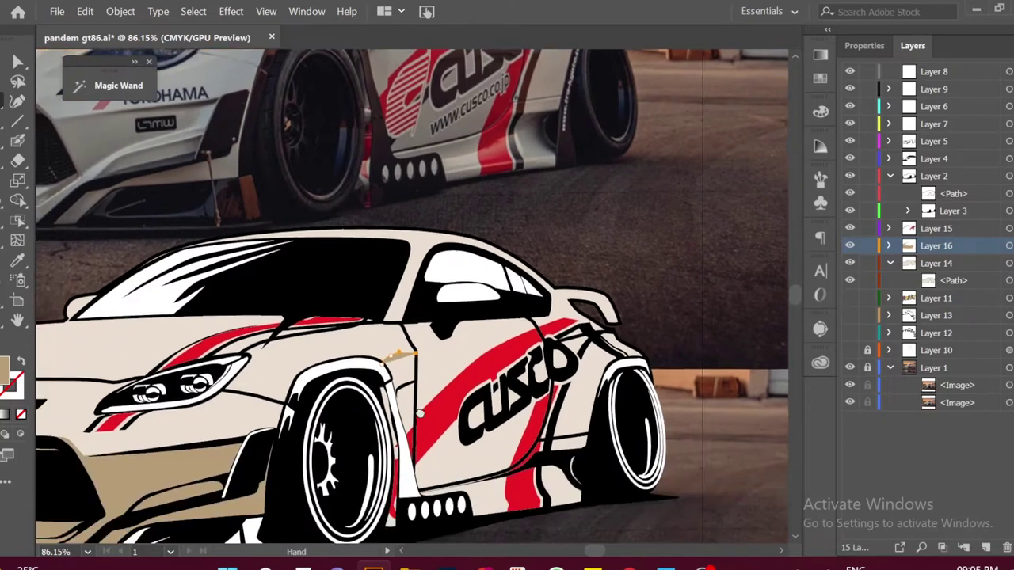
{"action": "scroll", "coordinate": [411, 442], "scroll_direction": "down", "scroll_amount": 1}
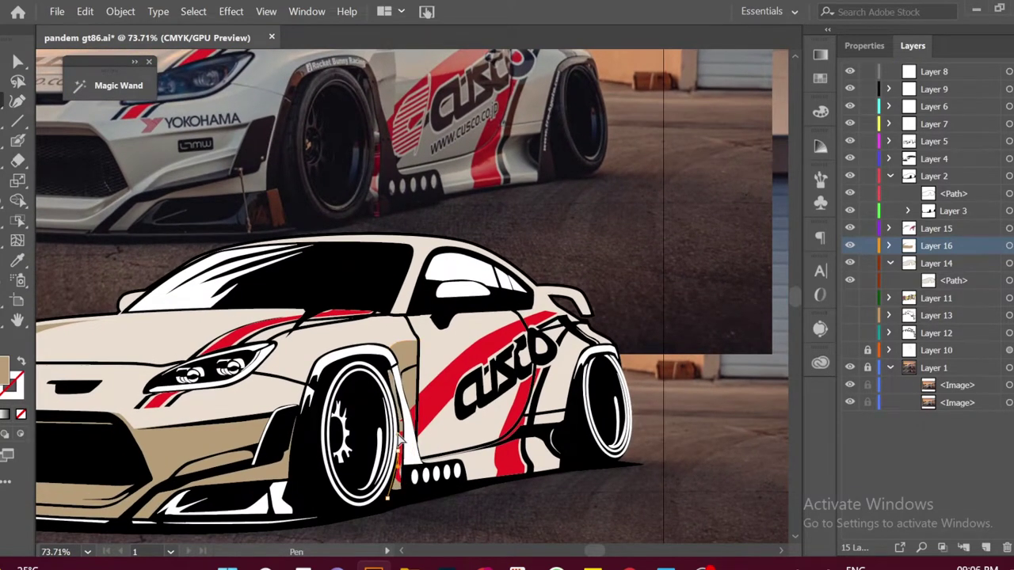
{"action": "scroll", "coordinate": [400, 463], "scroll_direction": "down", "scroll_amount": 2}
{"action": "scroll", "coordinate": [400, 460], "scroll_direction": "up", "scroll_amount": 2}
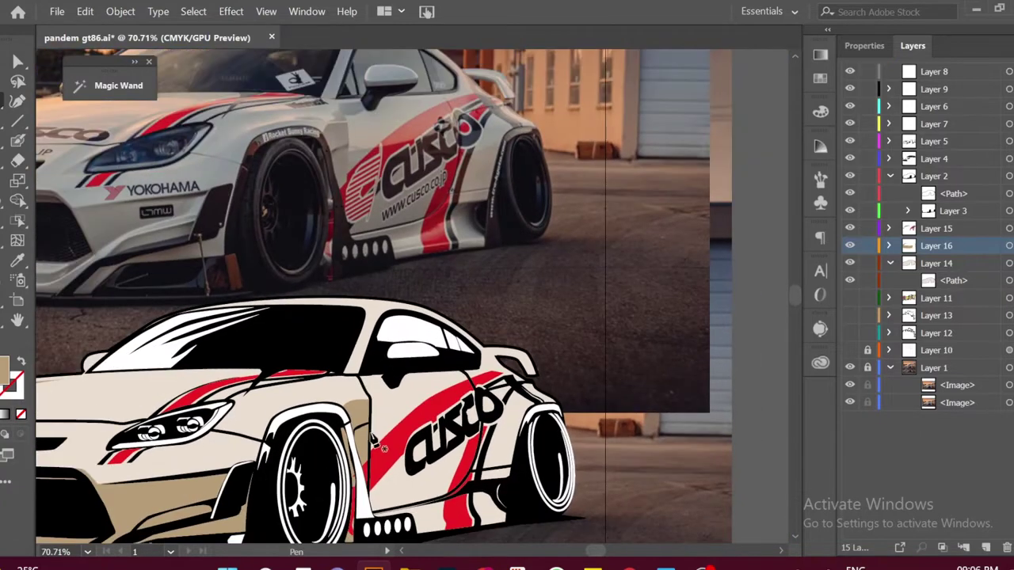
{"action": "scroll", "coordinate": [481, 404], "scroll_direction": "up", "scroll_amount": 1}
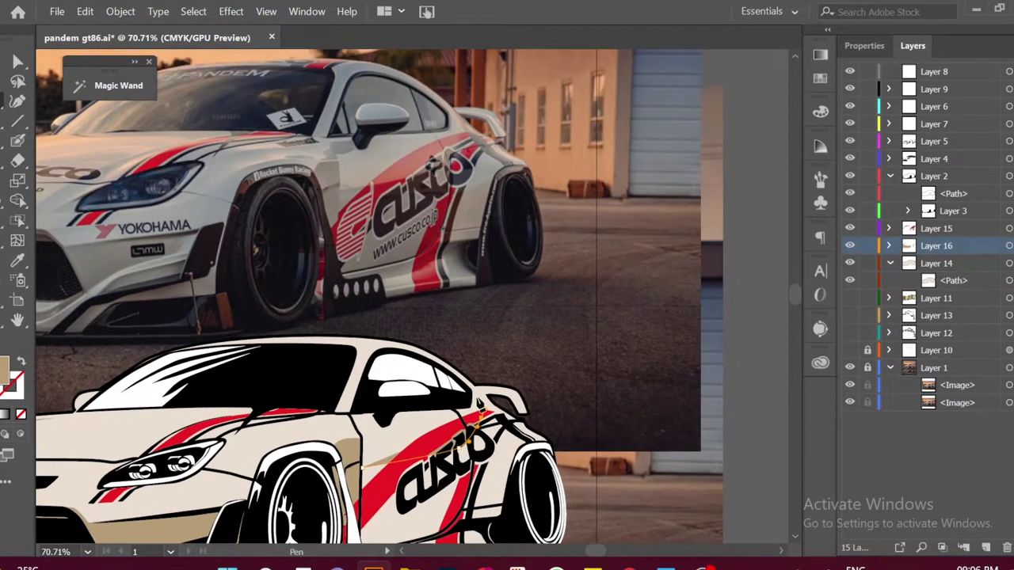
{"action": "scroll", "coordinate": [523, 420], "scroll_direction": "down", "scroll_amount": 1}
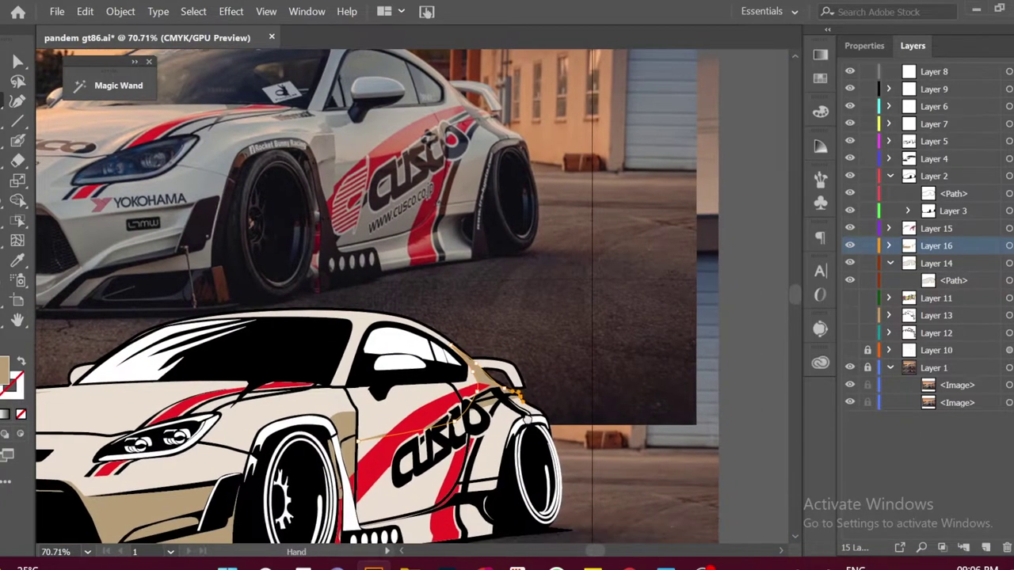
{"action": "scroll", "coordinate": [542, 417], "scroll_direction": "up", "scroll_amount": 2}
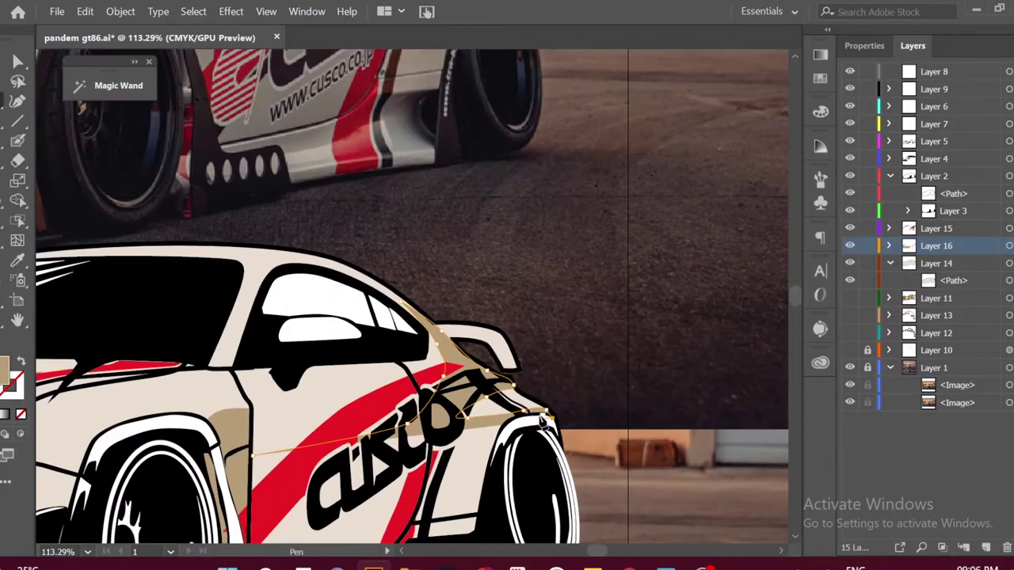
{"action": "scroll", "coordinate": [502, 454], "scroll_direction": "down", "scroll_amount": 1}
Trace a tan shadow shape along the car's lower side
{"action": "left_click", "coordinate": [518, 511]}
{"action": "left_click", "coordinate": [482, 491]}
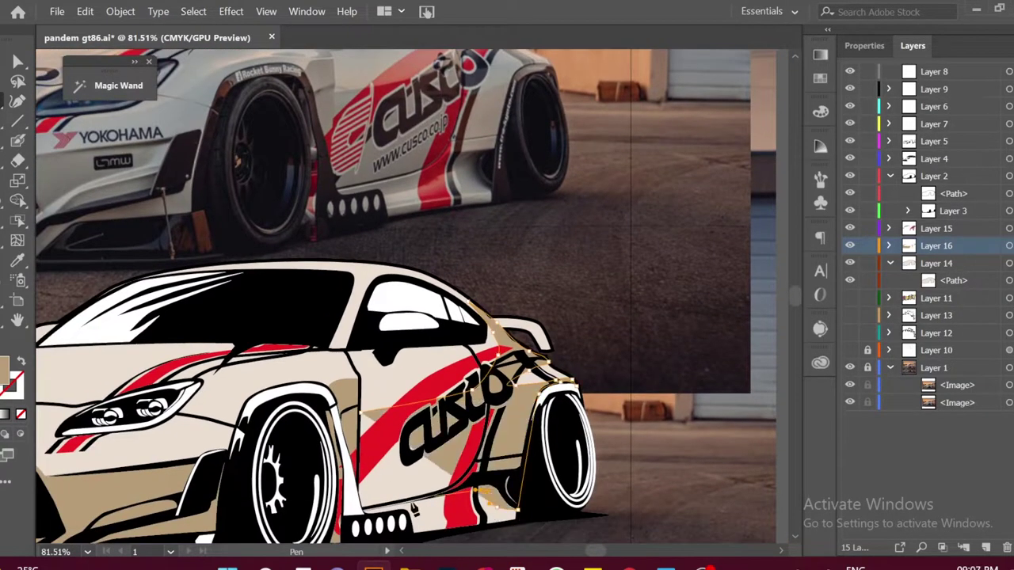
{"action": "left_click", "coordinate": [453, 507]}
{"action": "left_click", "coordinate": [361, 514]}
{"action": "scroll", "coordinate": [388, 459], "scroll_direction": "up", "scroll_amount": 1}
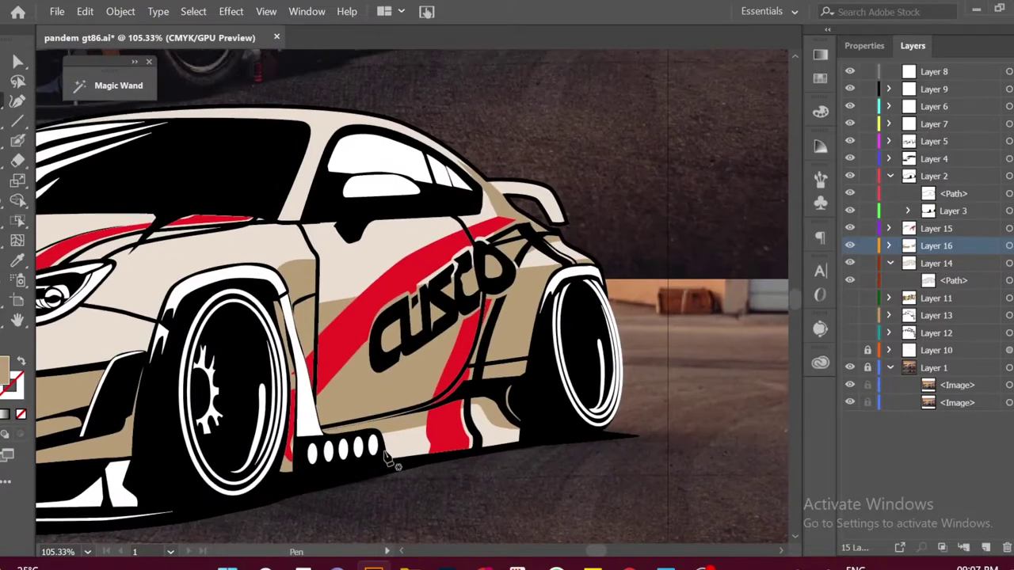
{"action": "scroll", "coordinate": [428, 504], "scroll_direction": "down", "scroll_amount": 2}
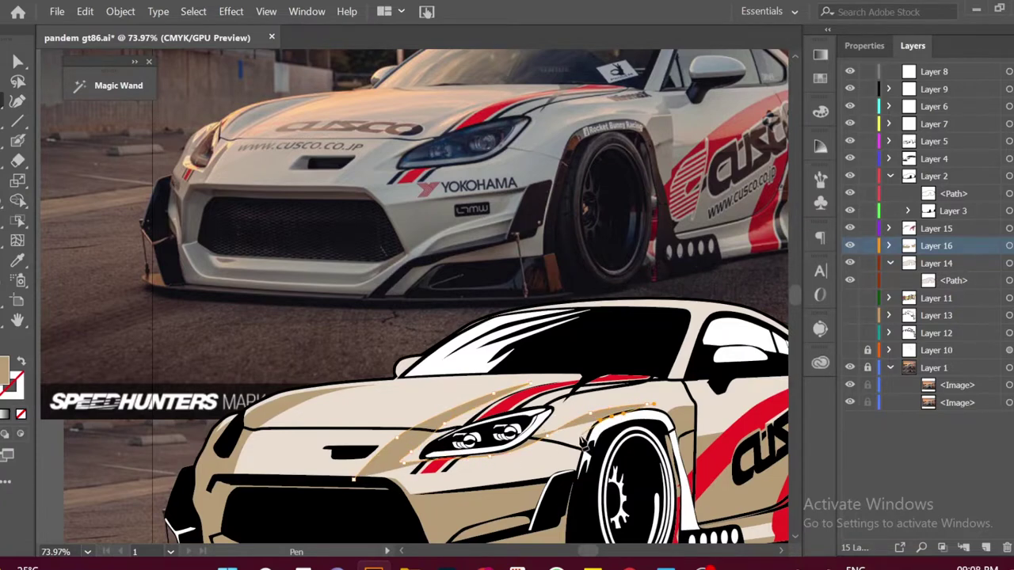
Start a new shading path on the front of the car
{"action": "left_click", "coordinate": [418, 494]}
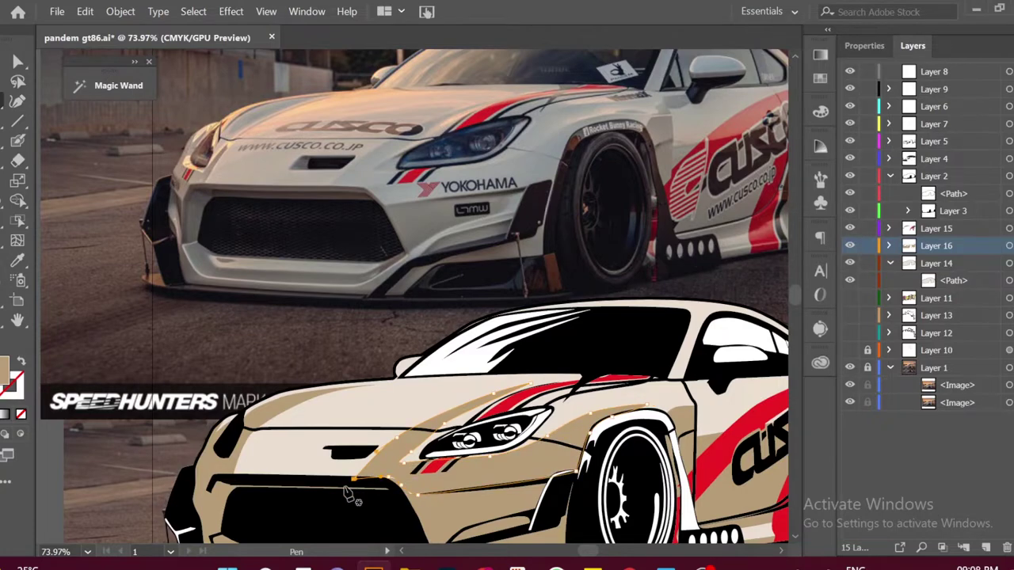
{"action": "scroll", "coordinate": [348, 495], "scroll_direction": "up", "scroll_amount": 5}
{"action": "scroll", "coordinate": [457, 432], "scroll_direction": "down", "scroll_amount": 5}
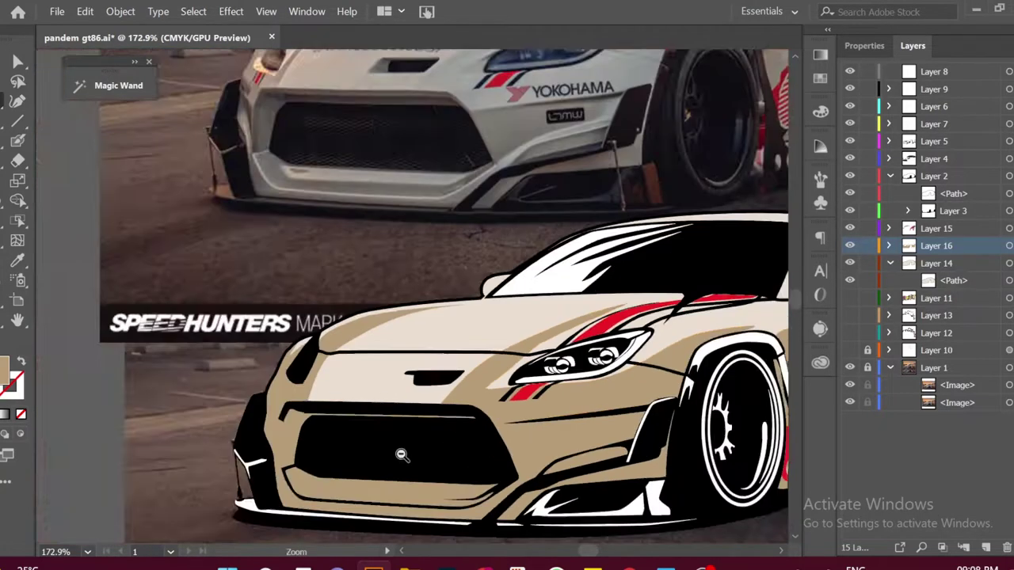
{"action": "scroll", "coordinate": [677, 366], "scroll_direction": "down", "scroll_amount": 3}
{"action": "scroll", "coordinate": [665, 352], "scroll_direction": "up", "scroll_amount": 1}
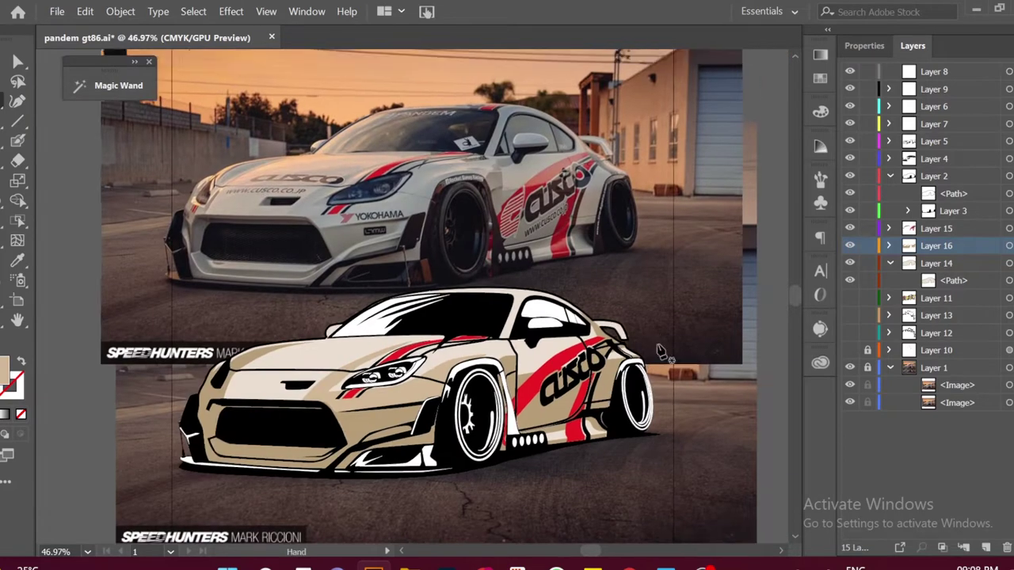
{"action": "scroll", "coordinate": [476, 357], "scroll_direction": "up", "scroll_amount": 2}
{"action": "scroll", "coordinate": [350, 361], "scroll_direction": "up", "scroll_amount": 1}
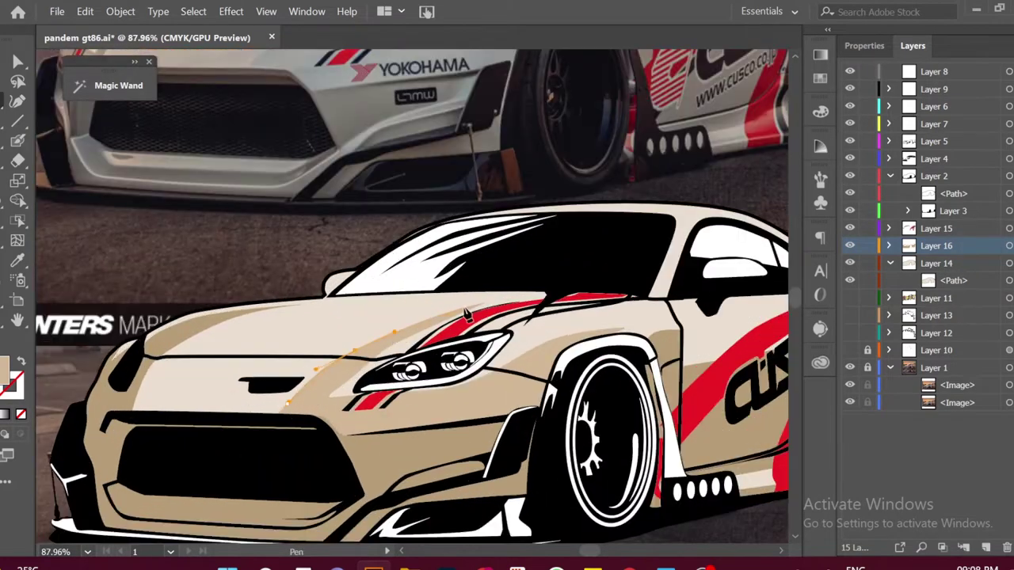
Eyedrop the cream body fill onto the new path
{"action": "key", "text": "i"}
{"action": "scroll", "coordinate": [529, 420], "scroll_direction": "down", "scroll_amount": 2}
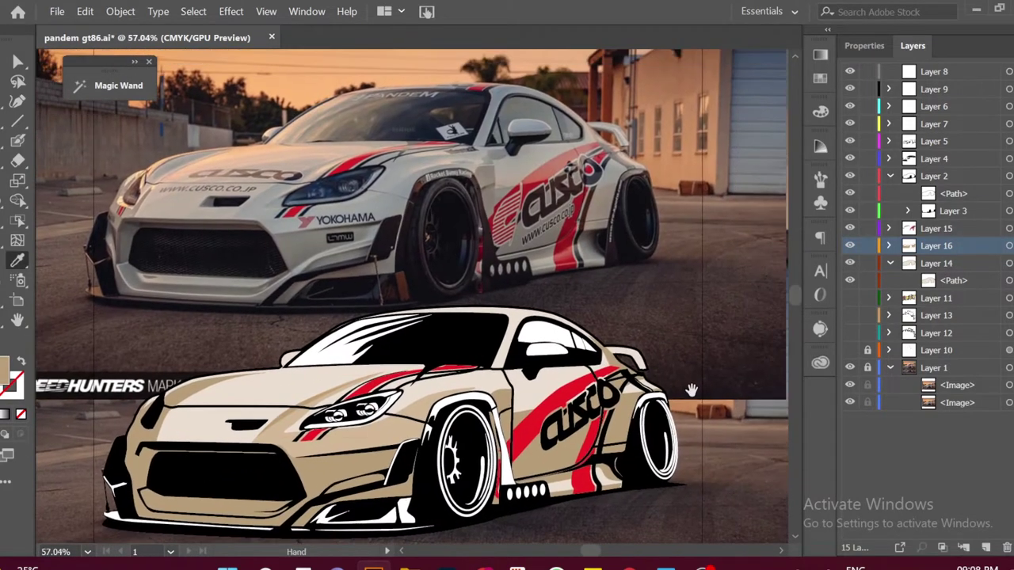
{"action": "scroll", "coordinate": [690, 418], "scroll_direction": "down", "scroll_amount": 1}
{"action": "scroll", "coordinate": [555, 420], "scroll_direction": "up", "scroll_amount": 2}
{"action": "key", "text": "p"}
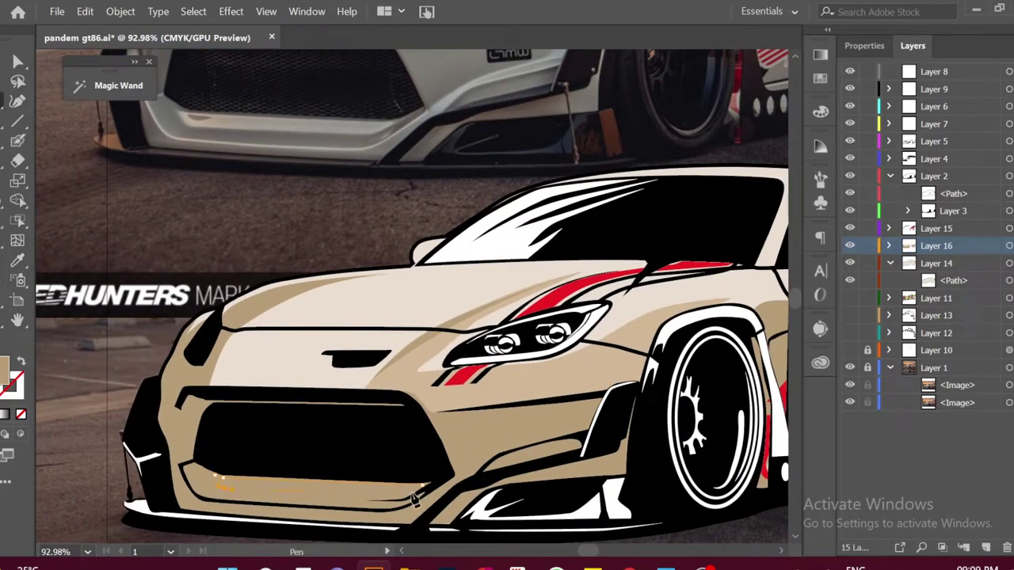
{"action": "left_click", "coordinate": [339, 375]}
{"action": "key", "text": "p"}
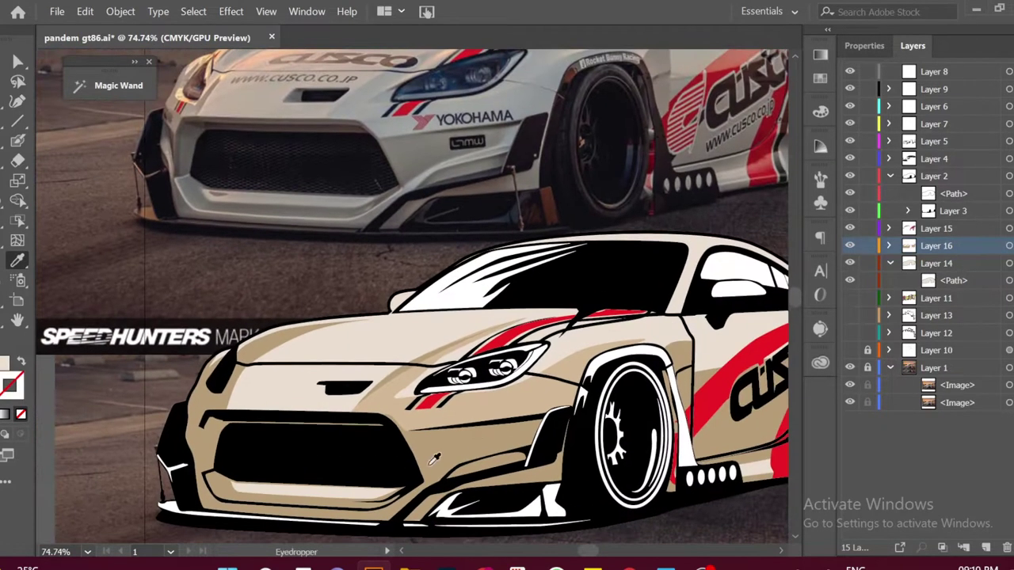
Trace a highlight outline along the lower grille edge and up its left side
{"action": "scroll", "coordinate": [444, 436], "scroll_direction": "down", "scroll_amount": 2}
{"action": "scroll", "coordinate": [357, 470], "scroll_direction": "up", "scroll_amount": 1}
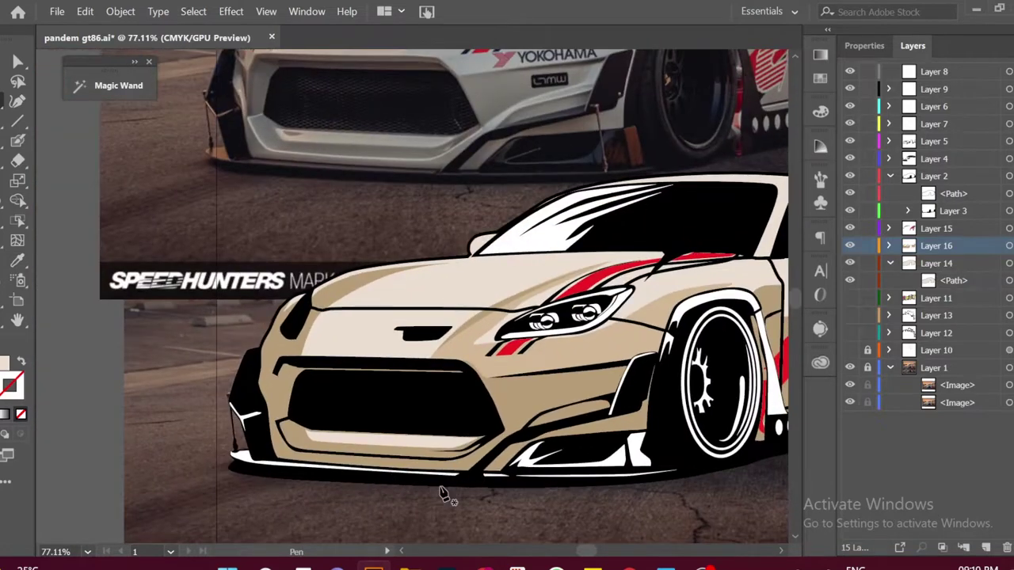
{"action": "scroll", "coordinate": [442, 495], "scroll_direction": "up", "scroll_amount": 3}
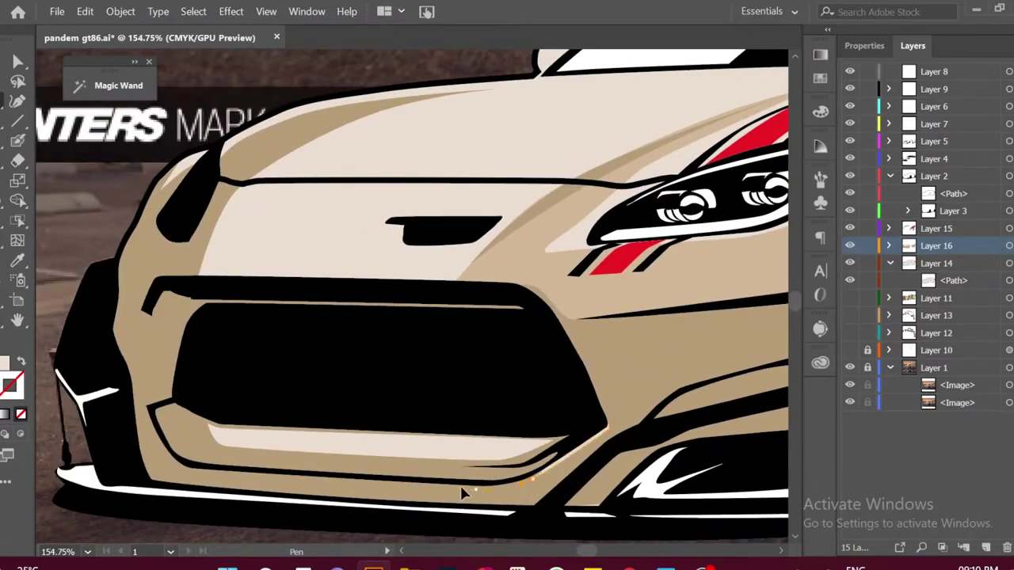
{"action": "left_click", "coordinate": [193, 471]}
{"action": "left_click", "coordinate": [145, 406]}
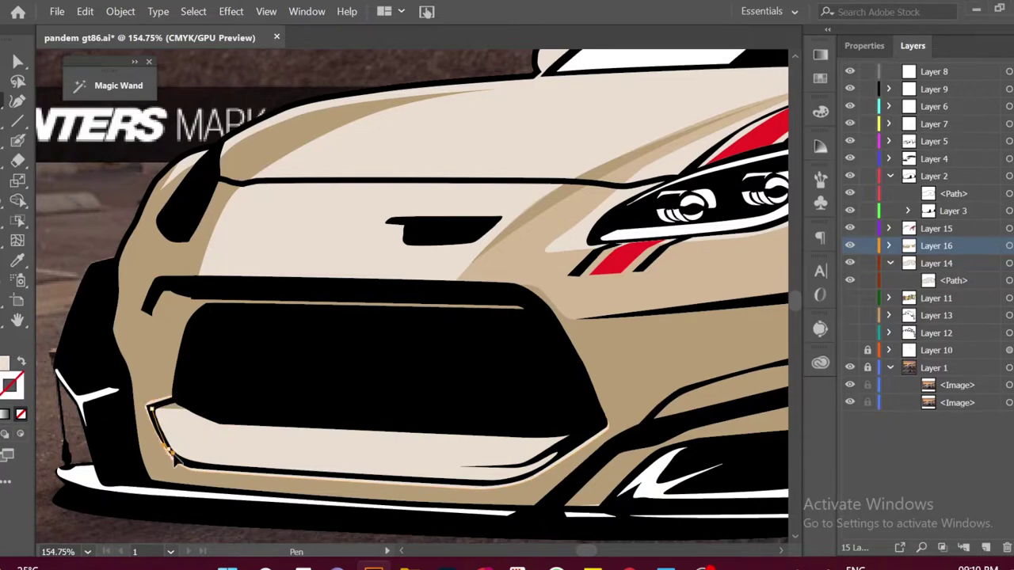
{"action": "scroll", "coordinate": [578, 435], "scroll_direction": "down", "scroll_amount": 3}
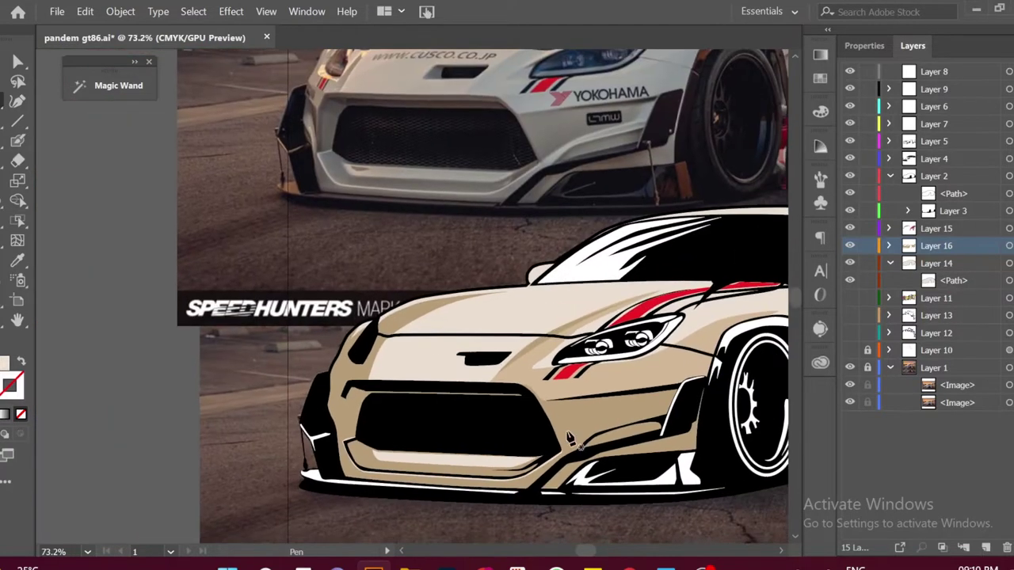
{"action": "scroll", "coordinate": [568, 438], "scroll_direction": "up", "scroll_amount": 1}
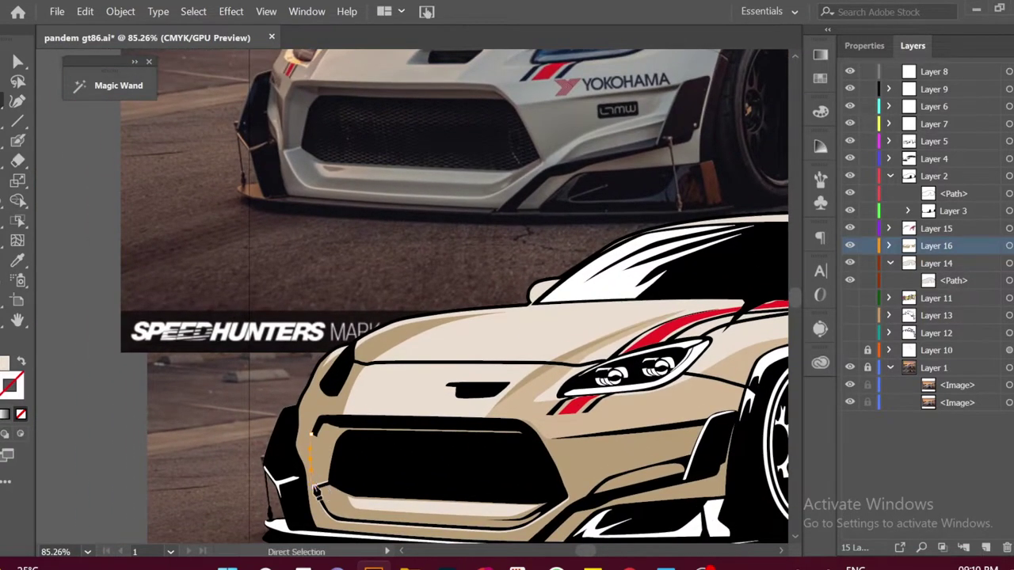
Close the grille shape and fill it with dark brown
{"action": "left_click", "coordinate": [523, 428]}
{"action": "double_click", "coordinate": [6, 365]}
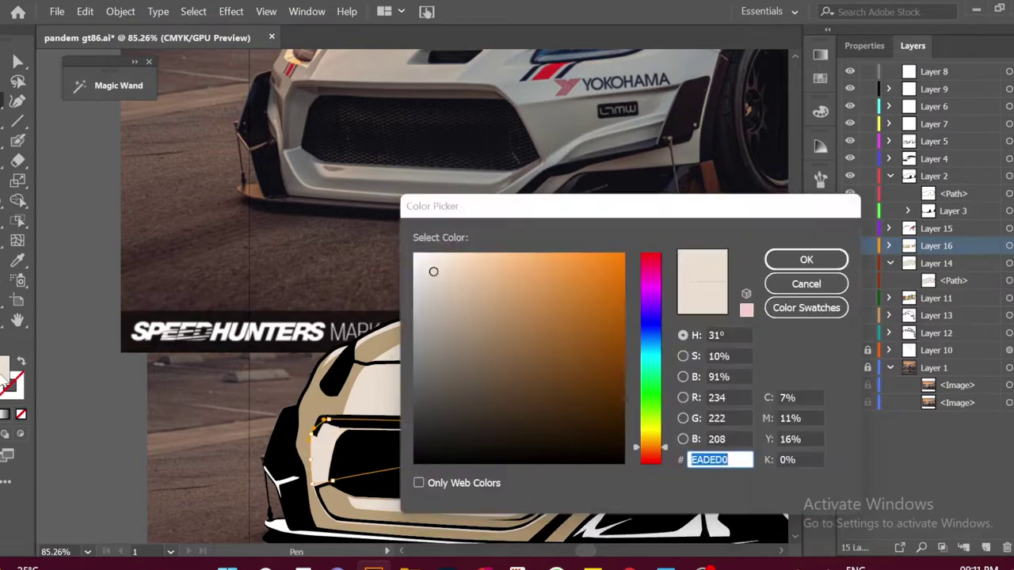
{"action": "left_click", "coordinate": [489, 424]}
{"action": "left_click", "coordinate": [803, 258]}
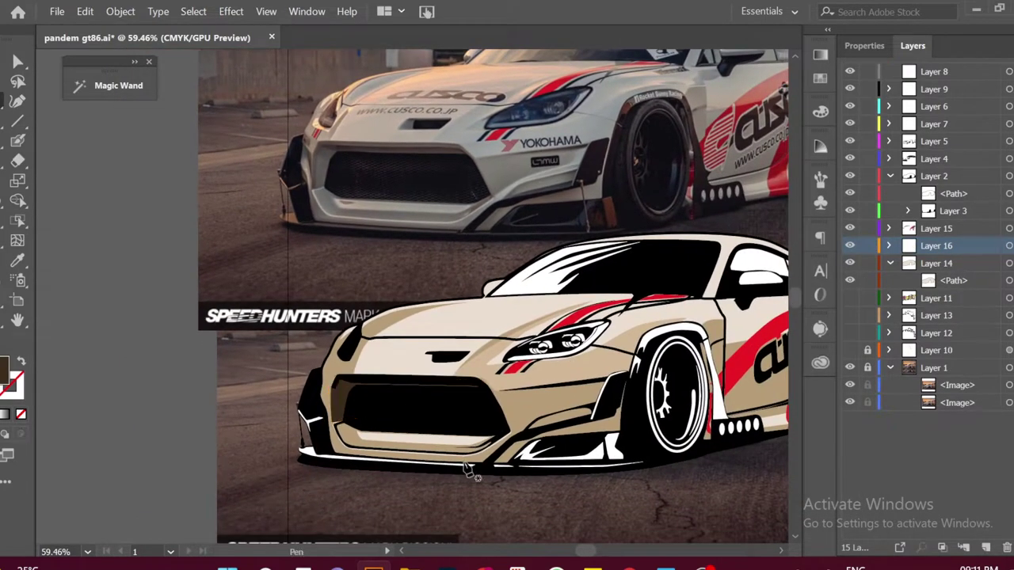
{"action": "scroll", "coordinate": [473, 438], "scroll_direction": "up", "scroll_amount": 1}
{"action": "scroll", "coordinate": [311, 438], "scroll_direction": "up", "scroll_amount": 4}
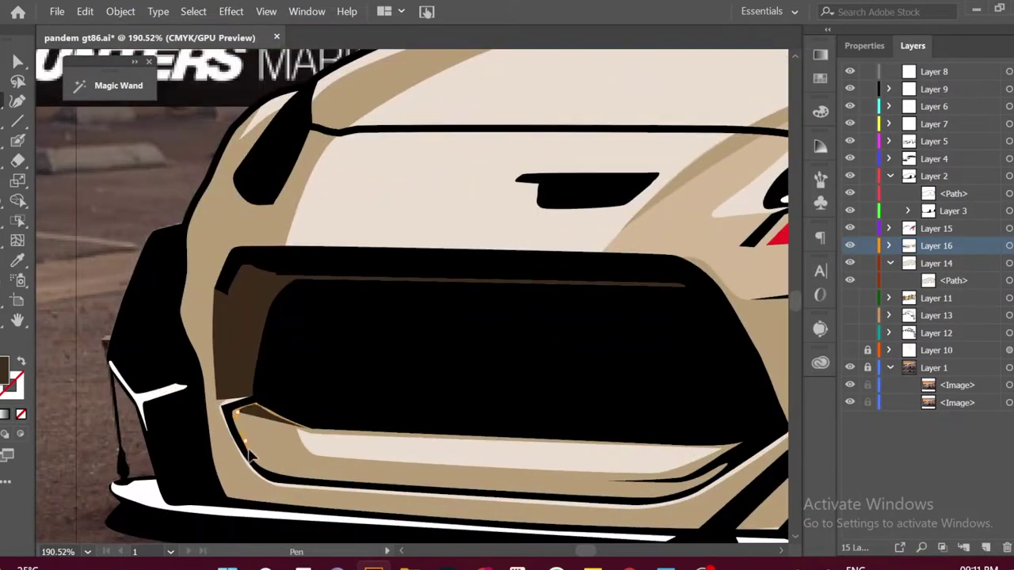
{"action": "scroll", "coordinate": [249, 455], "scroll_direction": "down", "scroll_amount": 2}
{"action": "scroll", "coordinate": [501, 475], "scroll_direction": "up", "scroll_amount": 1}
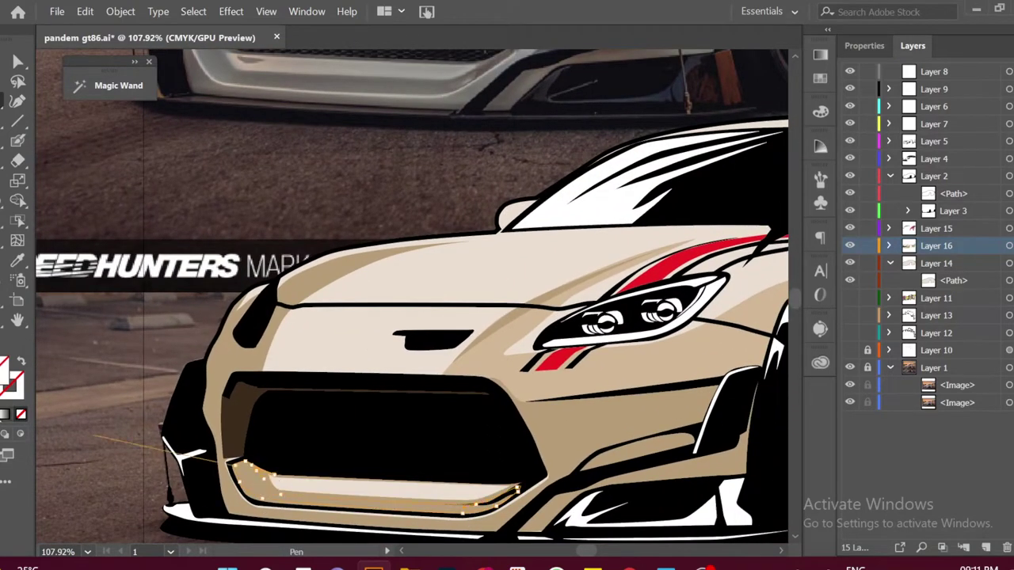
{"action": "scroll", "coordinate": [453, 477], "scroll_direction": "down", "scroll_amount": 2}
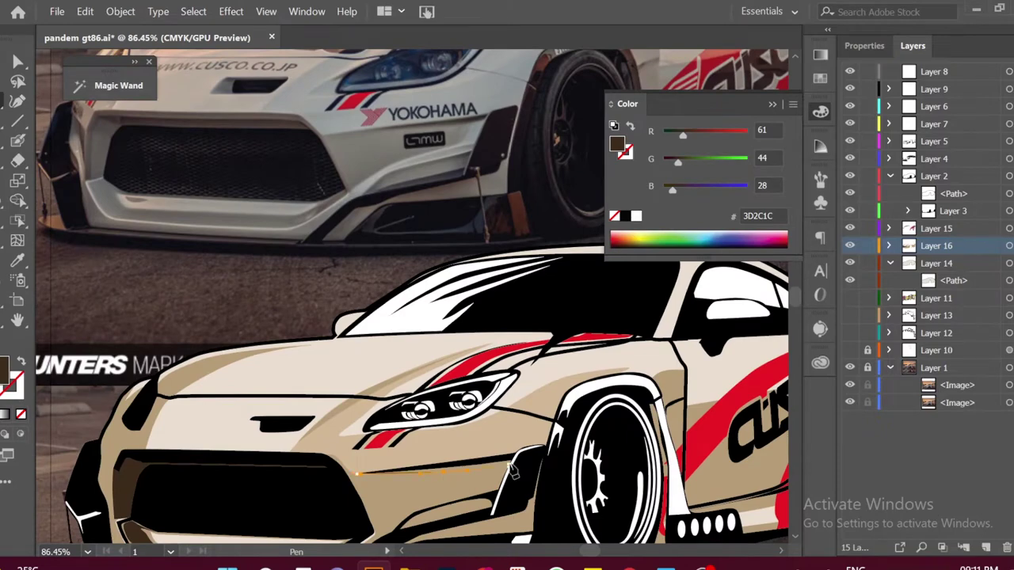
{"action": "scroll", "coordinate": [514, 473], "scroll_direction": "down", "scroll_amount": 1}
{"action": "scroll", "coordinate": [430, 485], "scroll_direction": "up", "scroll_amount": 2}
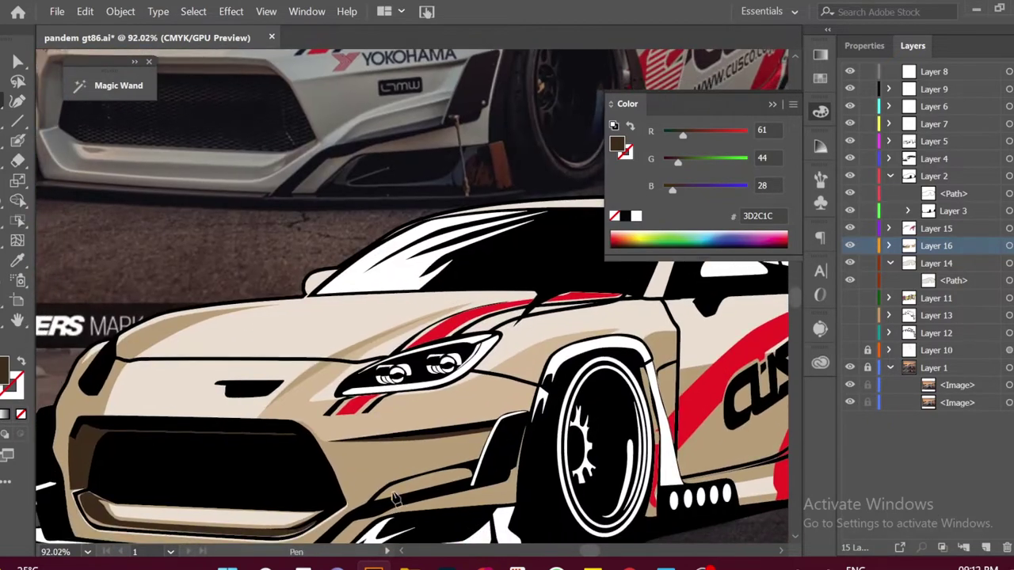
{"action": "scroll", "coordinate": [381, 476], "scroll_direction": "down", "scroll_amount": 1}
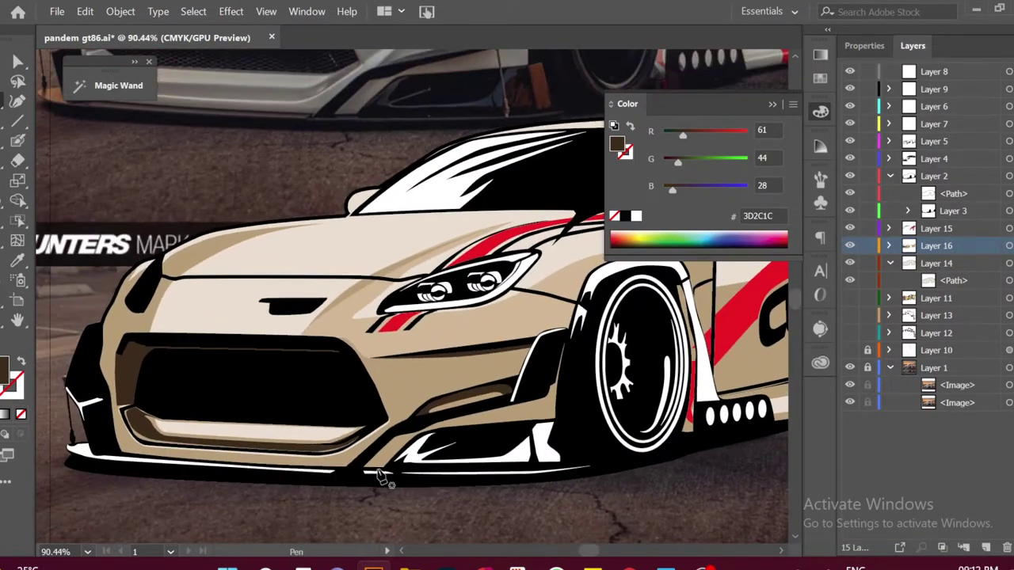
{"action": "scroll", "coordinate": [504, 428], "scroll_direction": "up", "scroll_amount": 1}
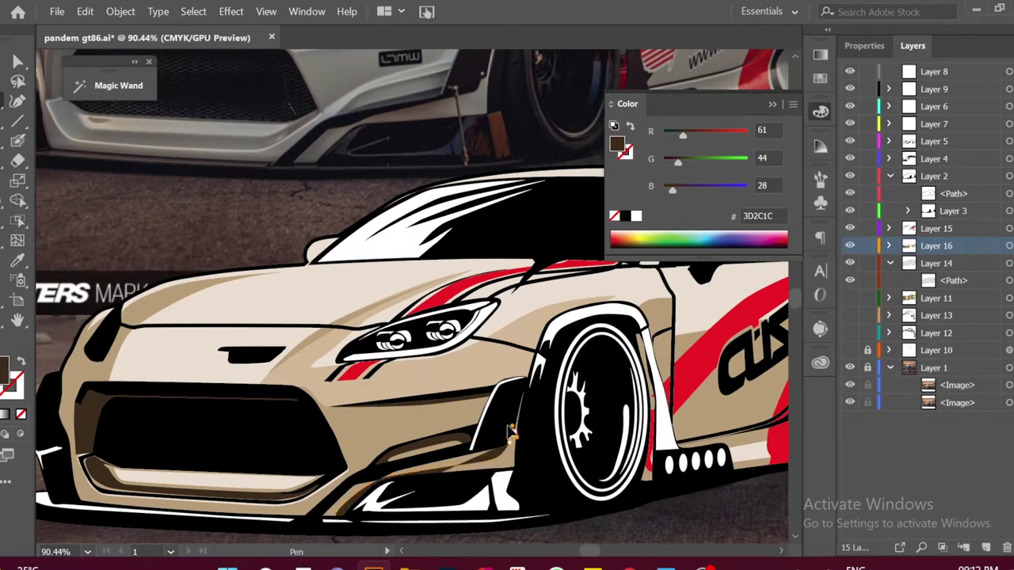
Pen-draw a curved path along the lower front bumper edge
{"action": "key", "text": "p"}
{"action": "scroll", "coordinate": [555, 501], "scroll_direction": "down", "scroll_amount": 1}
{"action": "scroll", "coordinate": [412, 499], "scroll_direction": "up", "scroll_amount": 1}
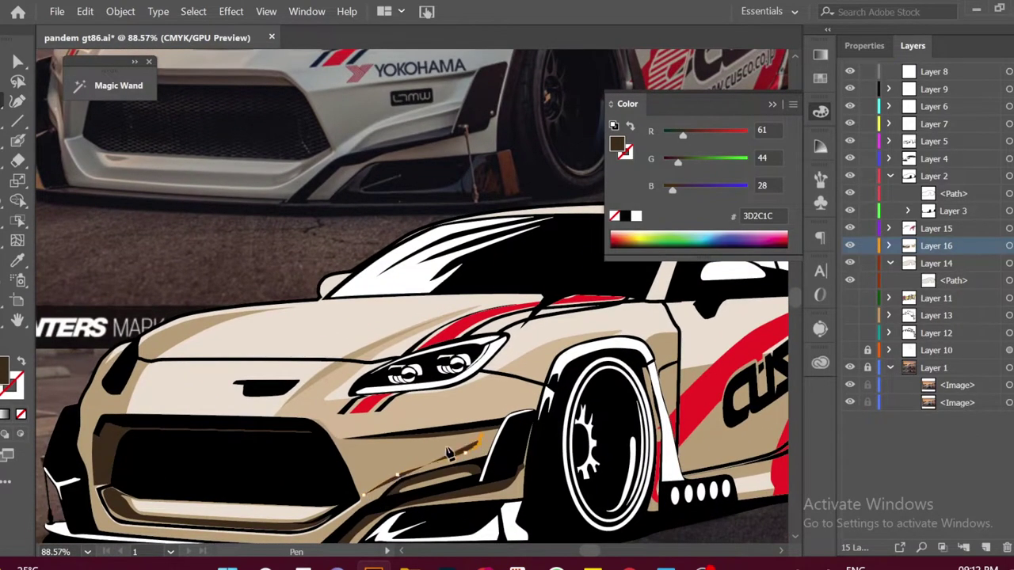
{"action": "scroll", "coordinate": [366, 501], "scroll_direction": "down", "scroll_amount": 2}
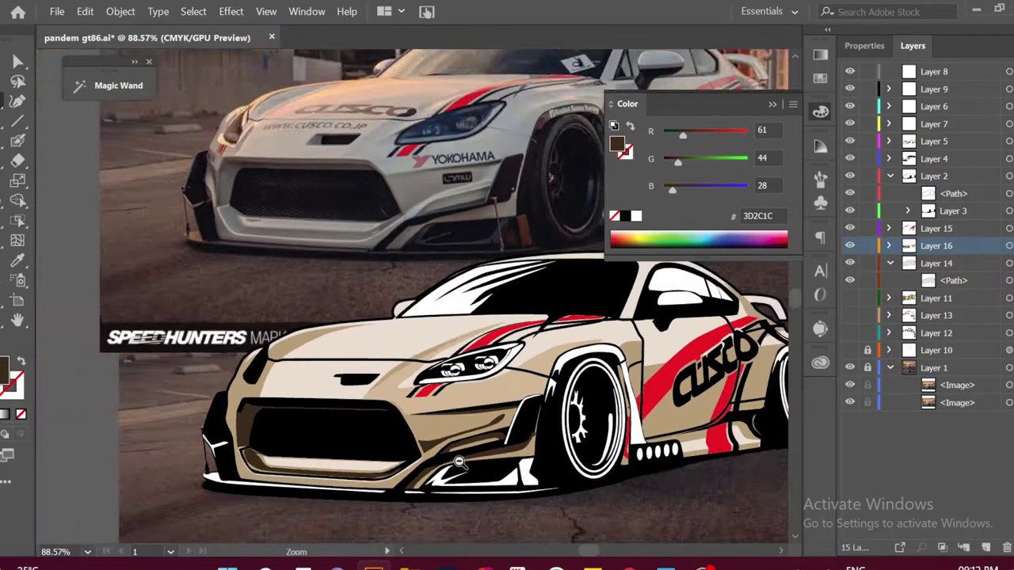
{"action": "scroll", "coordinate": [461, 465], "scroll_direction": "up", "scroll_amount": 2}
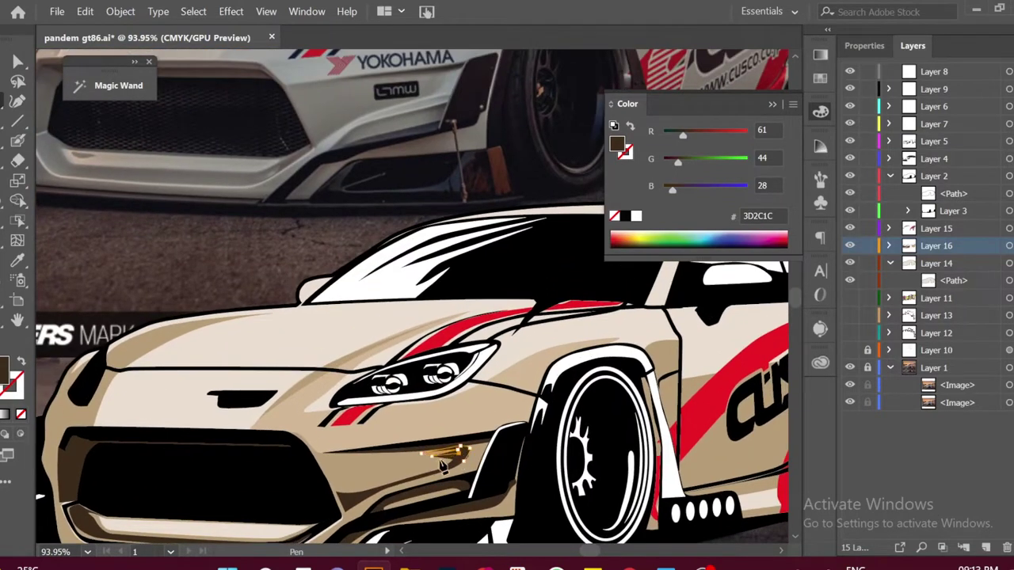
{"action": "scroll", "coordinate": [463, 469], "scroll_direction": "down", "scroll_amount": 2}
{"action": "scroll", "coordinate": [396, 471], "scroll_direction": "up", "scroll_amount": 1}
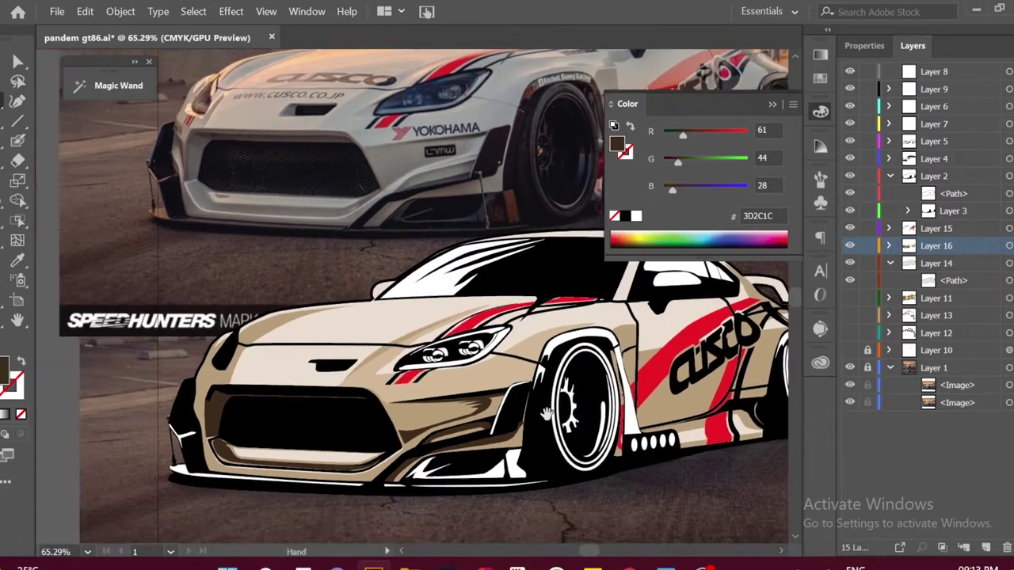
{"action": "scroll", "coordinate": [378, 473], "scroll_direction": "up", "scroll_amount": 2}
{"action": "left_click_drag", "start_coordinate": [531, 408], "coordinate": [522, 393]}
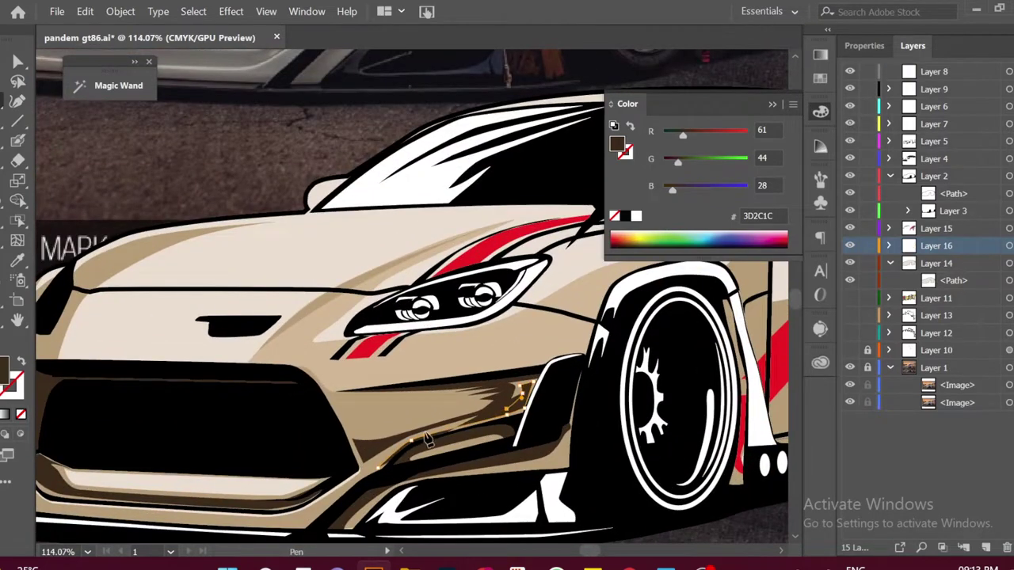
{"action": "scroll", "coordinate": [378, 456], "scroll_direction": "down", "scroll_amount": 1}
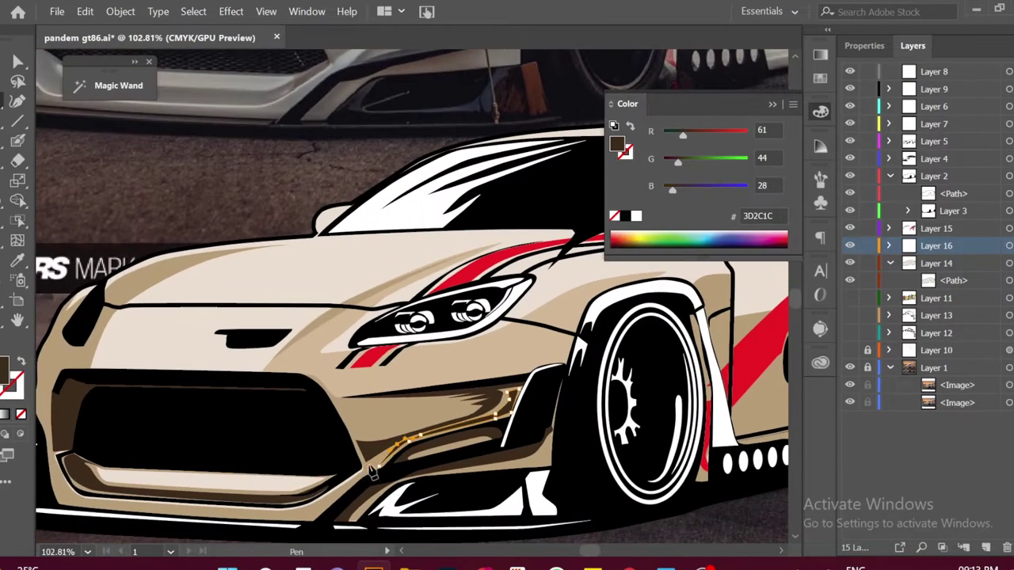
Fill the bumper path with the sampled cream body colour EADED0
{"action": "key", "text": "i"}
{"action": "left_click", "coordinate": [432, 466]}
{"action": "scroll", "coordinate": [432, 466], "scroll_direction": "down", "scroll_amount": 1}
{"action": "scroll", "coordinate": [443, 456], "scroll_direction": "down", "scroll_amount": 3}
{"action": "scroll", "coordinate": [491, 448], "scroll_direction": "down", "scroll_amount": 2}
{"action": "scroll", "coordinate": [526, 440], "scroll_direction": "down", "scroll_amount": 1}
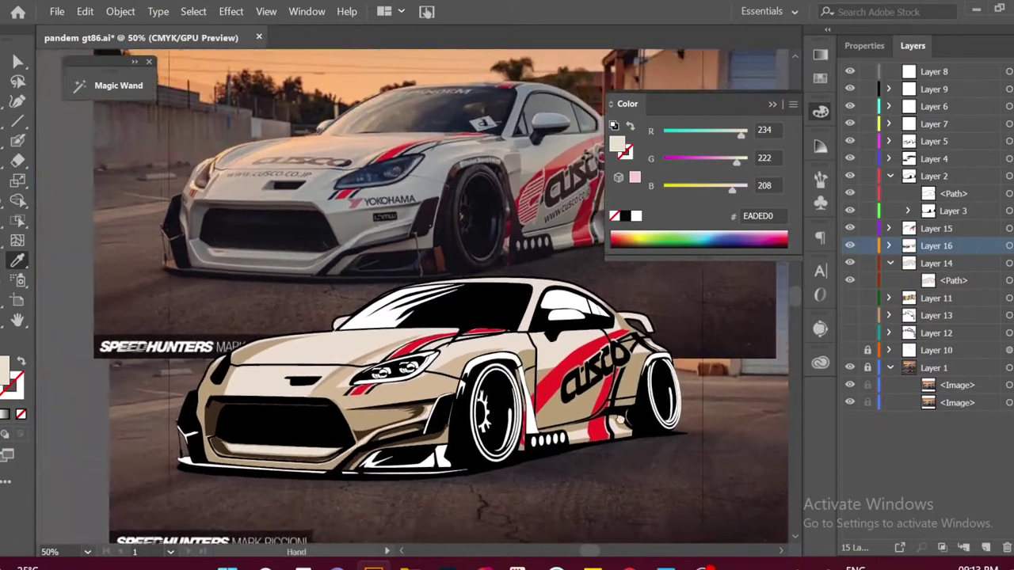
{"action": "key", "text": "p"}
{"action": "scroll", "coordinate": [476, 448], "scroll_direction": "up", "scroll_amount": 1}
{"action": "scroll", "coordinate": [448, 458], "scroll_direction": "up", "scroll_amount": 1}
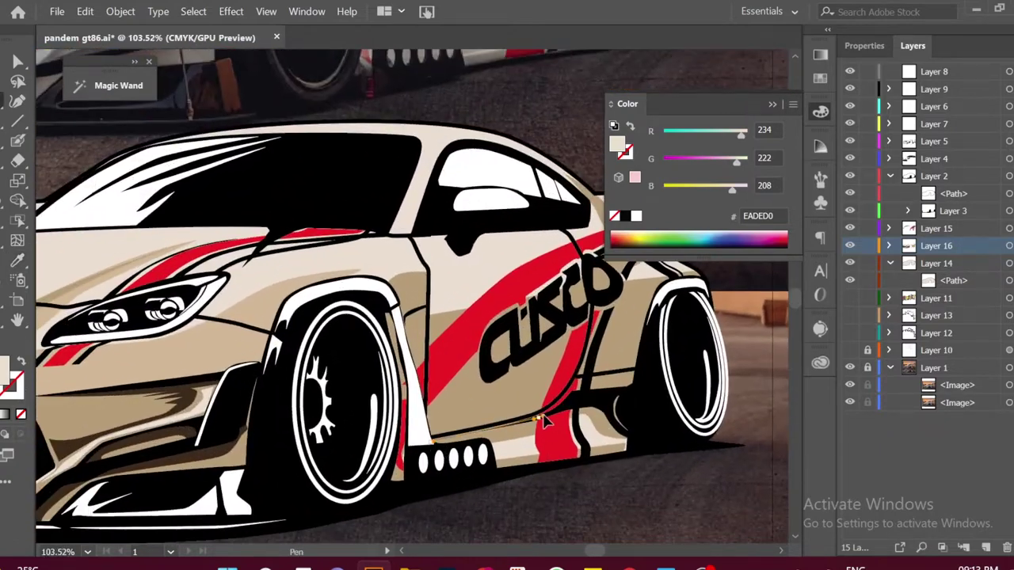
{"action": "scroll", "coordinate": [545, 423], "scroll_direction": "down", "scroll_amount": 1}
Select a shape on the car's lower side with Direct Selection
{"action": "scroll", "coordinate": [475, 467], "scroll_direction": "down", "scroll_amount": 1}
{"action": "key", "text": "a"}
{"action": "left_click", "coordinate": [447, 491]}
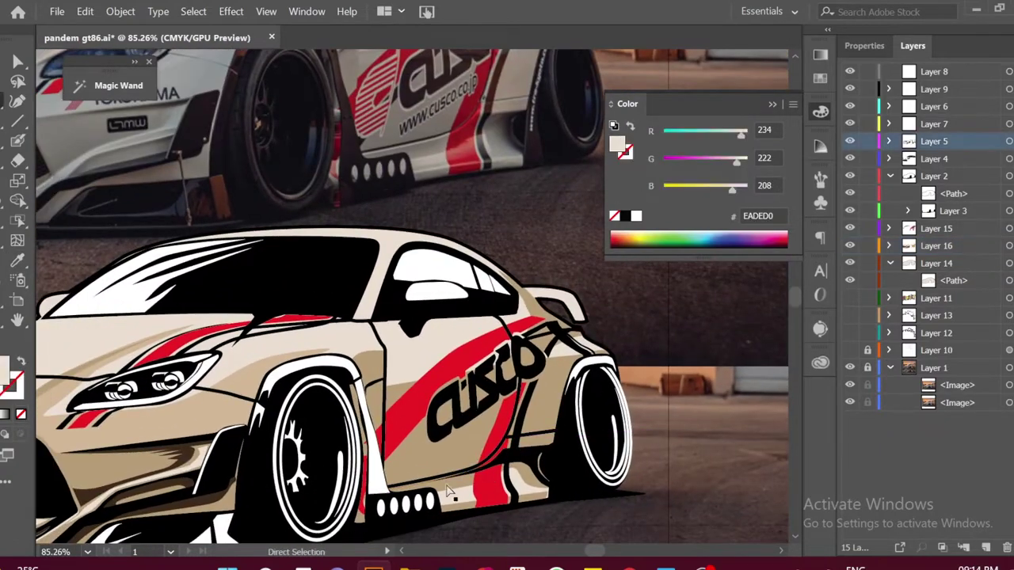
{"action": "key", "text": "p"}
{"action": "scroll", "coordinate": [607, 437], "scroll_direction": "down", "scroll_amount": 2}
{"action": "scroll", "coordinate": [325, 487], "scroll_direction": "up", "scroll_amount": 5}
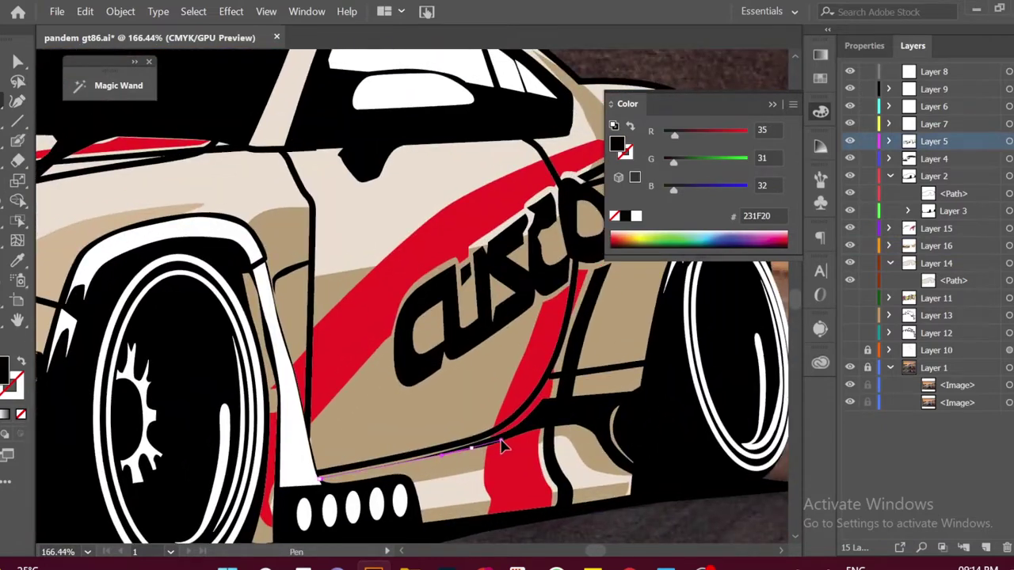
Draw a cream-filled strip along the lower side sill and move it into Layer 16
{"action": "left_click_drag", "start_coordinate": [552, 378], "coordinate": [513, 428]}
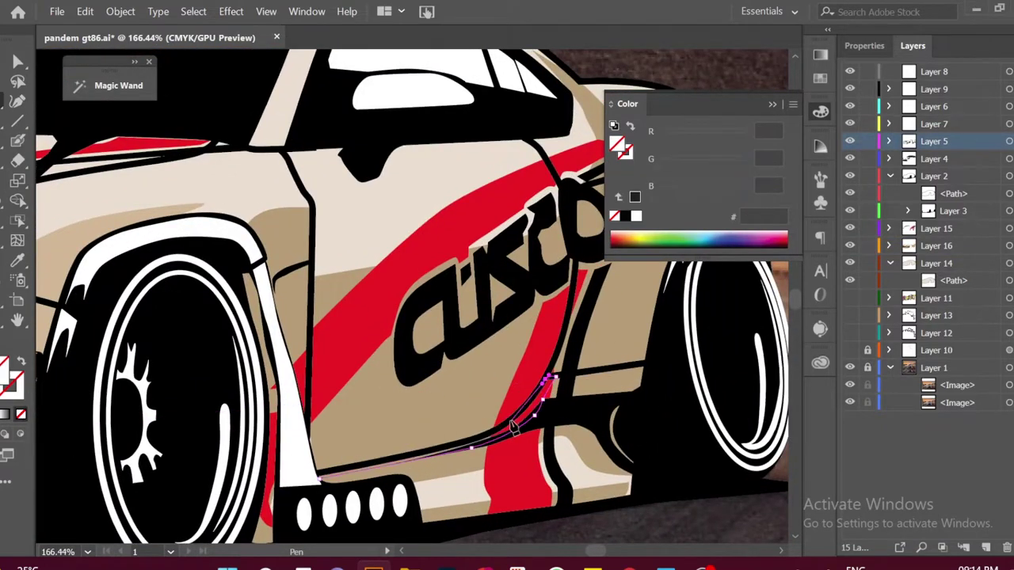
{"action": "key", "text": "i"}
{"action": "left_click", "coordinate": [428, 480]}
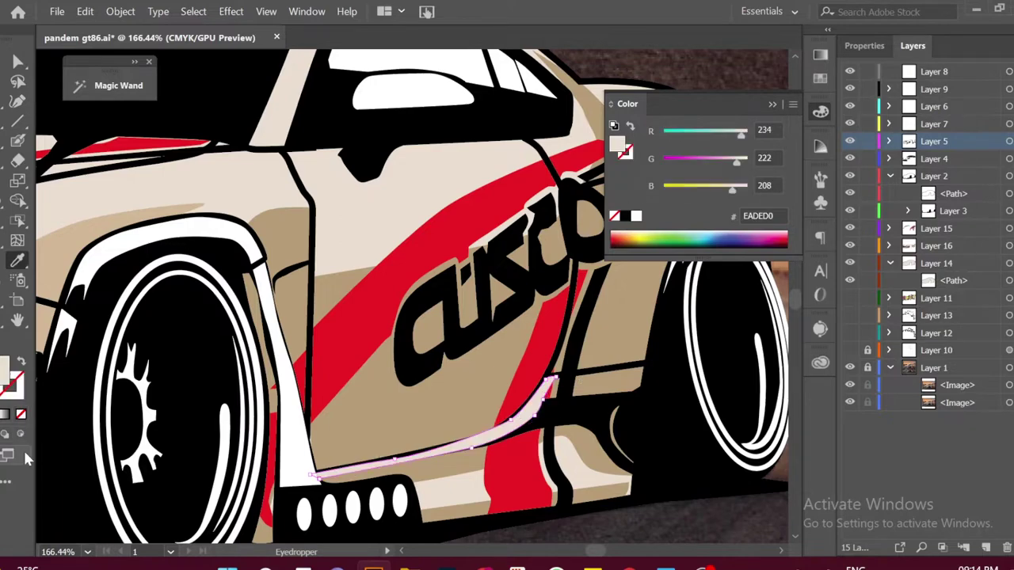
{"action": "left_click", "coordinate": [890, 141]}
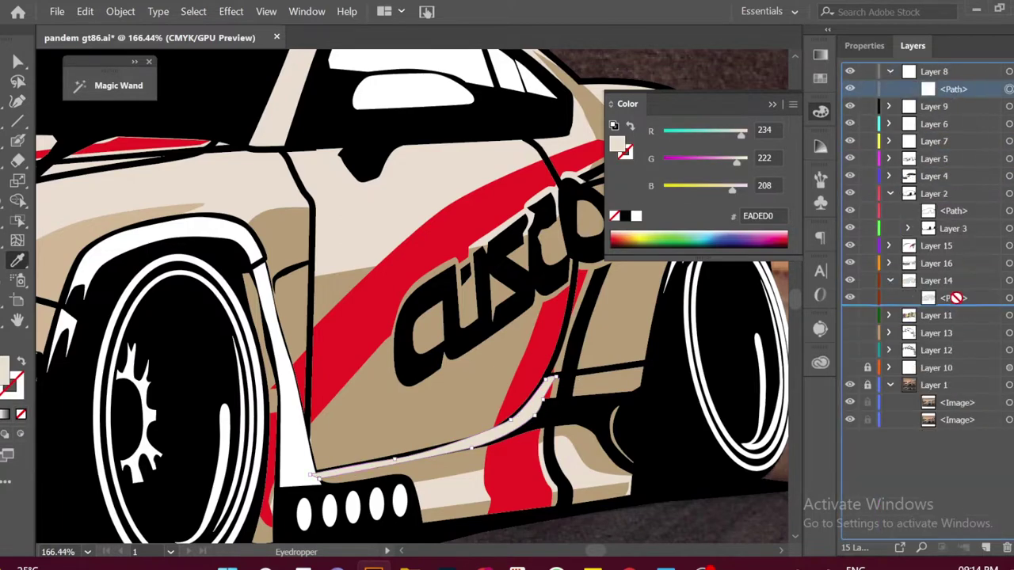
{"action": "left_click_drag", "start_coordinate": [951, 71], "coordinate": [934, 245]}
Sample the tan shading colour from the artwork
{"action": "scroll", "coordinate": [606, 393], "scroll_direction": "down", "scroll_amount": 2}
{"action": "scroll", "coordinate": [606, 392], "scroll_direction": "down", "scroll_amount": 2}
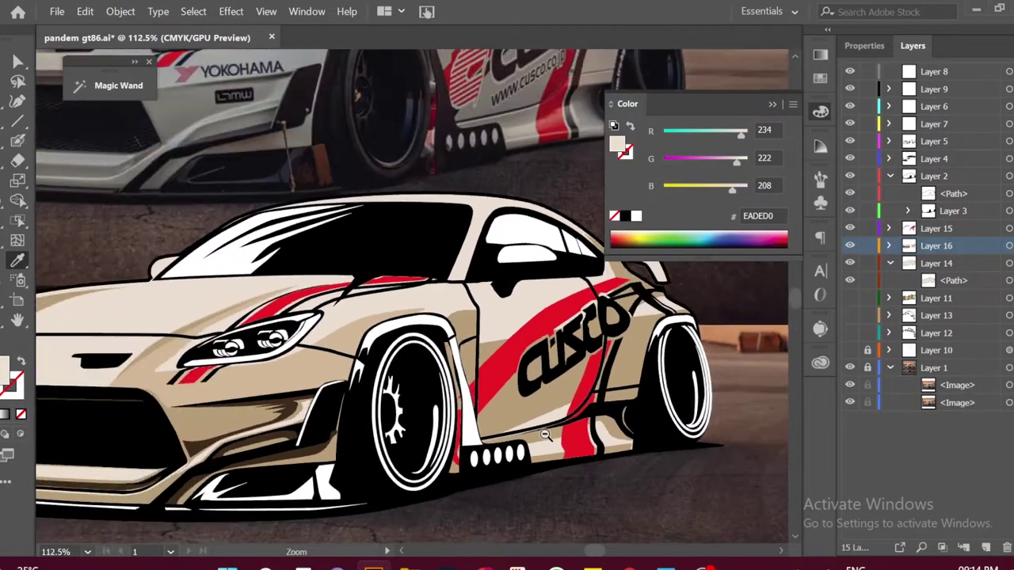
{"action": "scroll", "coordinate": [606, 392], "scroll_direction": "down", "scroll_amount": 2}
{"action": "scroll", "coordinate": [604, 388], "scroll_direction": "down", "scroll_amount": 1}
{"action": "left_click", "coordinate": [604, 389]}
{"action": "scroll", "coordinate": [604, 388], "scroll_direction": "up", "scroll_amount": 3}
Sample the light tan and cream body tones from the artwork for shading
{"action": "scroll", "coordinate": [586, 428], "scroll_direction": "down", "scroll_amount": 1}
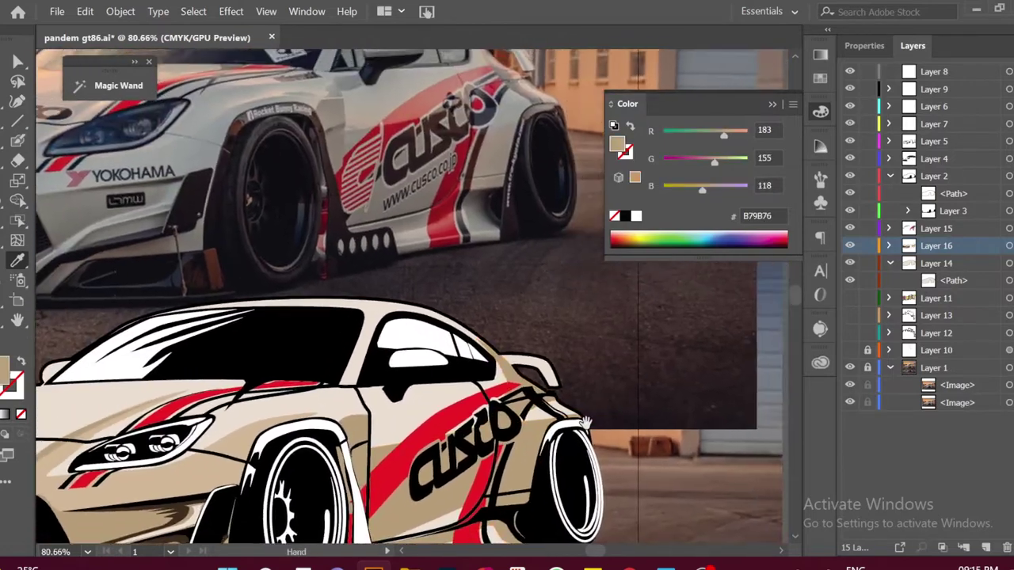
{"action": "scroll", "coordinate": [578, 444], "scroll_direction": "up", "scroll_amount": 1}
{"action": "scroll", "coordinate": [566, 463], "scroll_direction": "down", "scroll_amount": 1}
{"action": "key", "text": "p"}
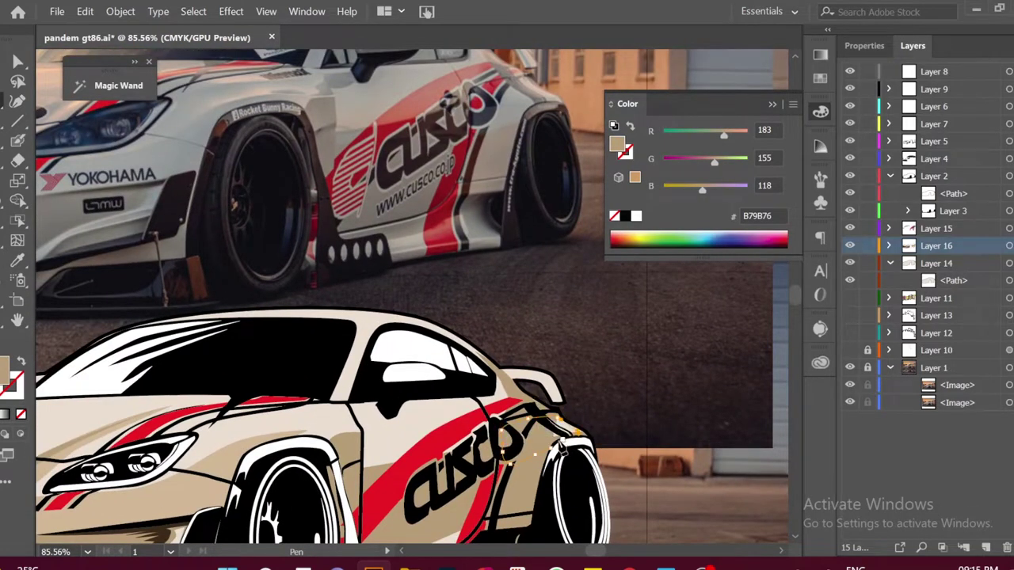
{"action": "key", "text": "i"}
{"action": "scroll", "coordinate": [367, 504], "scroll_direction": "down", "scroll_amount": 2}
{"action": "scroll", "coordinate": [412, 483], "scroll_direction": "up", "scroll_amount": 3}
{"action": "left_click", "coordinate": [455, 463]}
{"action": "key", "text": "p"}
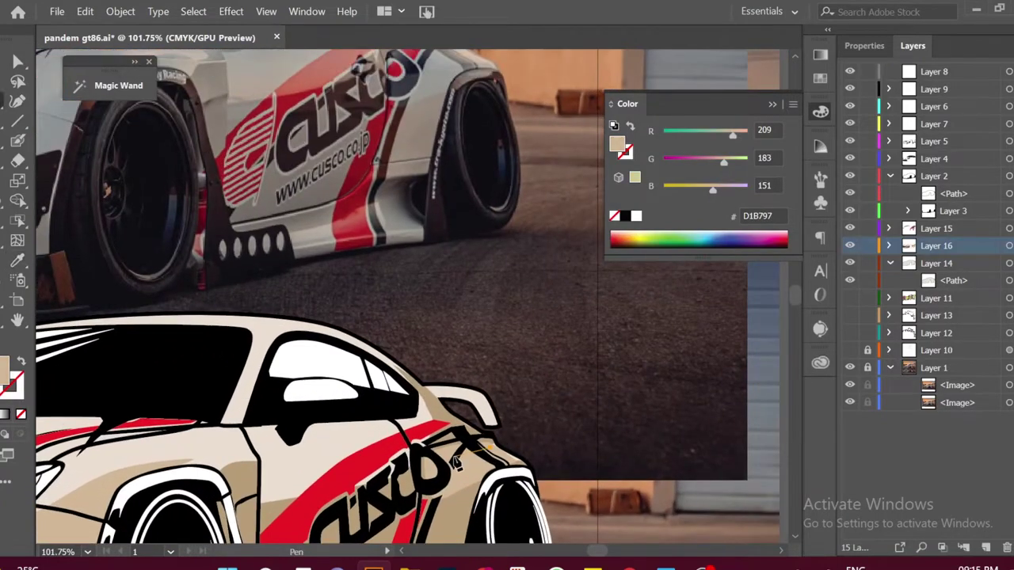
{"action": "key", "text": "i"}
{"action": "left_click", "coordinate": [476, 469]}
Draw a roof-edge shading shape and fill it with the tan B79B76 colour
{"action": "scroll", "coordinate": [475, 469], "scroll_direction": "down", "scroll_amount": 2}
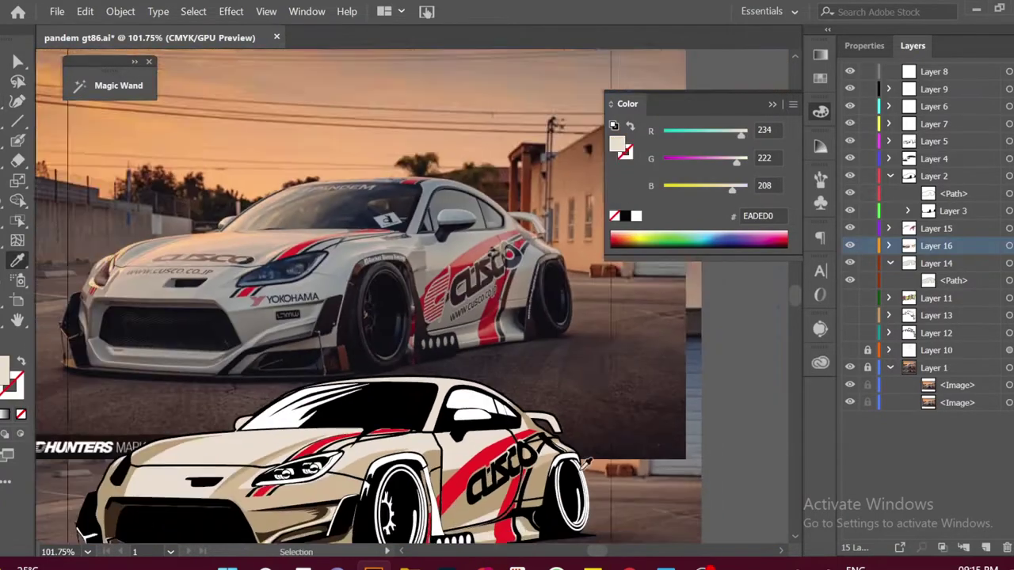
{"action": "scroll", "coordinate": [515, 452], "scroll_direction": "up", "scroll_amount": 1}
{"action": "scroll", "coordinate": [564, 432], "scroll_direction": "up", "scroll_amount": 1}
{"action": "scroll", "coordinate": [564, 432], "scroll_direction": "down", "scroll_amount": 2}
{"action": "scroll", "coordinate": [515, 434], "scroll_direction": "up", "scroll_amount": 1}
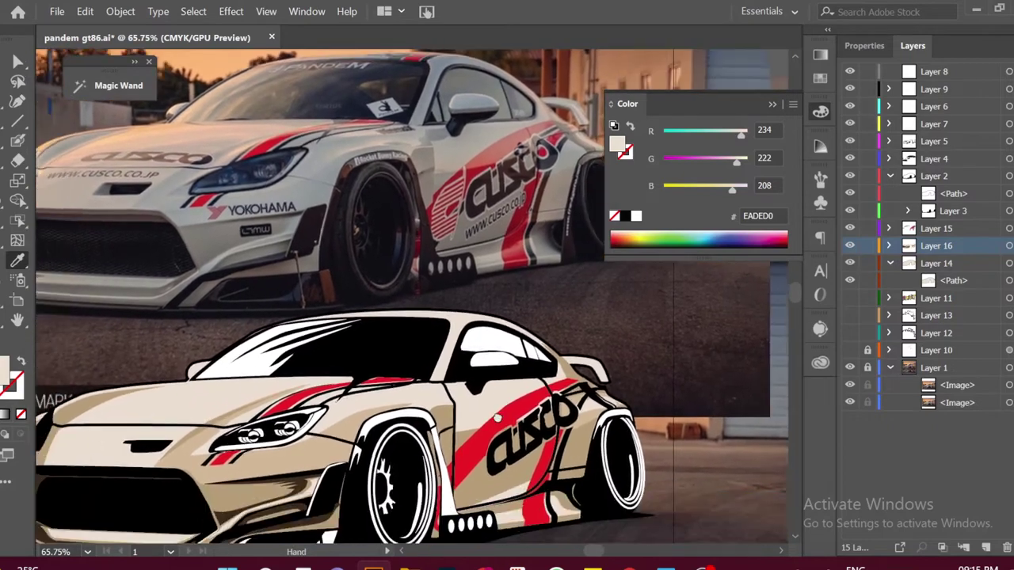
{"action": "scroll", "coordinate": [459, 435], "scroll_direction": "up", "scroll_amount": 1}
{"action": "key", "text": "p"}
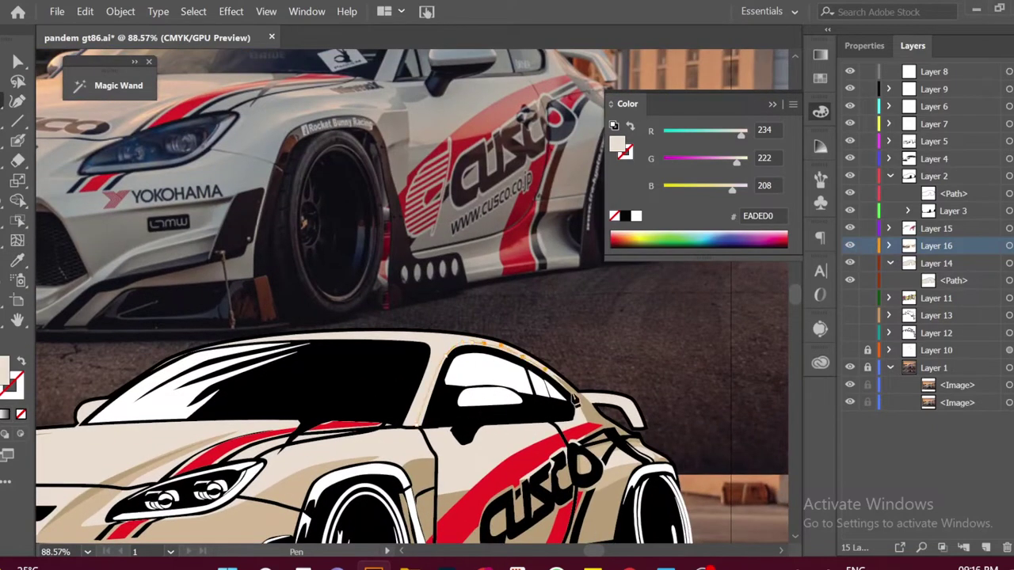
{"action": "scroll", "coordinate": [475, 342], "scroll_direction": "down", "scroll_amount": 2}
{"action": "scroll", "coordinate": [407, 406], "scroll_direction": "up", "scroll_amount": 1}
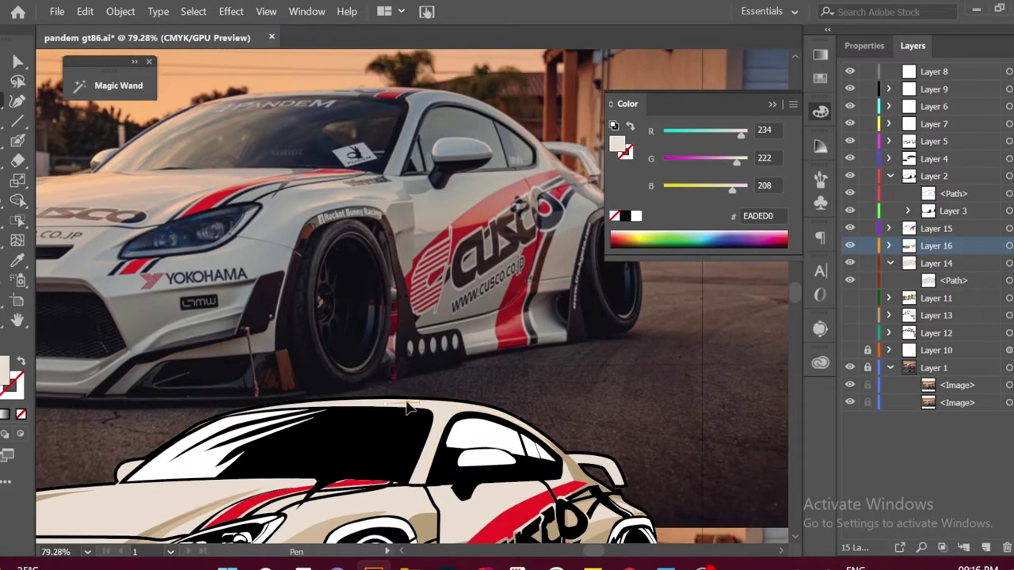
{"action": "key", "text": "i"}
{"action": "left_click", "coordinate": [441, 479]}
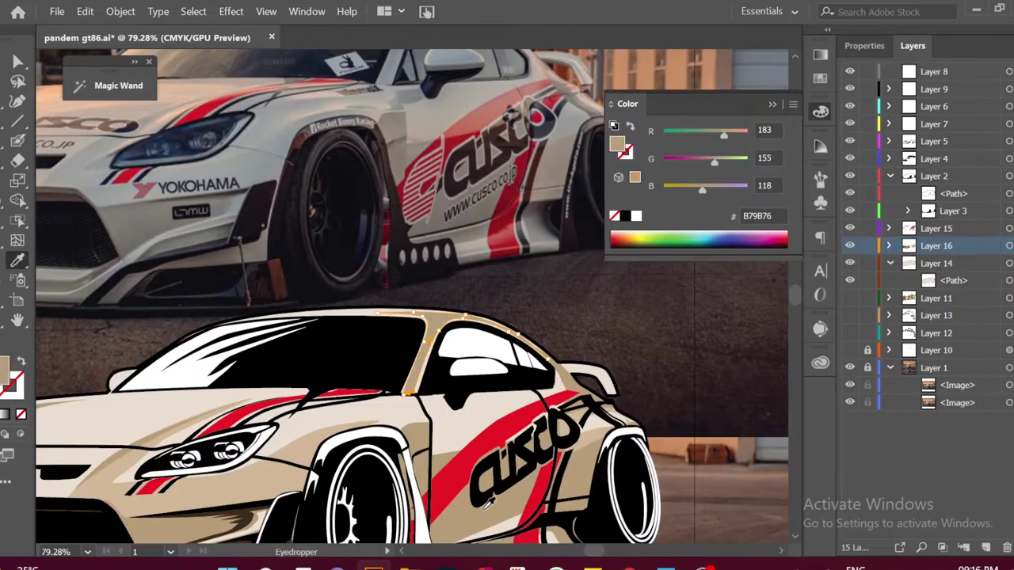
Draw another shading outline across the door, zooming around the lower car
{"action": "scroll", "coordinate": [657, 357], "scroll_direction": "down", "scroll_amount": 3}
{"action": "scroll", "coordinate": [658, 357], "scroll_direction": "down", "scroll_amount": 2}
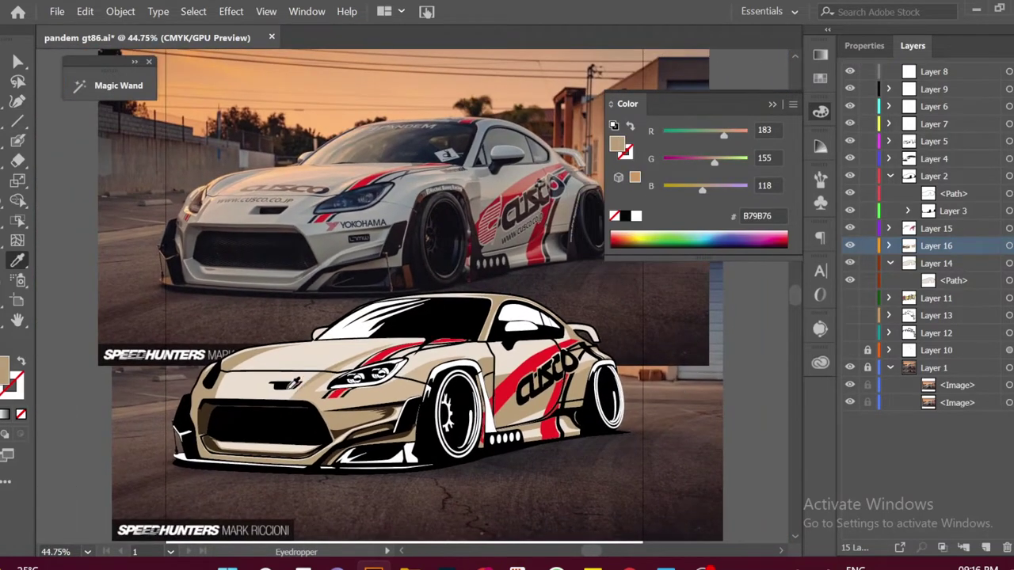
{"action": "scroll", "coordinate": [459, 412], "scroll_direction": "up", "scroll_amount": 4}
{"action": "scroll", "coordinate": [460, 412], "scroll_direction": "up", "scroll_amount": 3}
{"action": "key", "text": "p"}
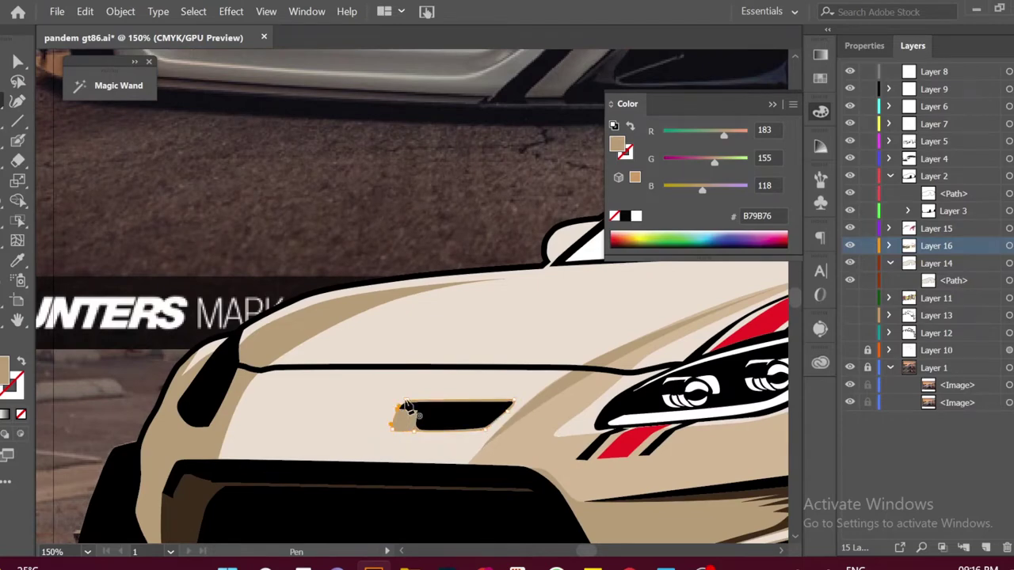
{"action": "scroll", "coordinate": [407, 406], "scroll_direction": "down", "scroll_amount": 3}
{"action": "scroll", "coordinate": [475, 357], "scroll_direction": "down", "scroll_amount": 3}
{"action": "scroll", "coordinate": [686, 420], "scroll_direction": "up", "scroll_amount": 1}
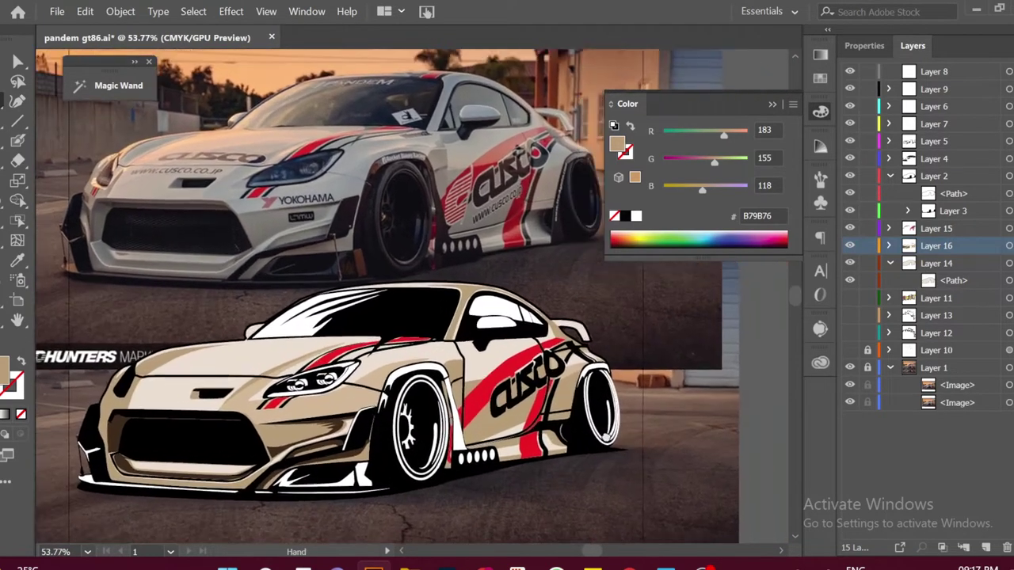
{"action": "scroll", "coordinate": [584, 475], "scroll_direction": "down", "scroll_amount": 1}
{"action": "scroll", "coordinate": [521, 396], "scroll_direction": "up", "scroll_amount": 1}
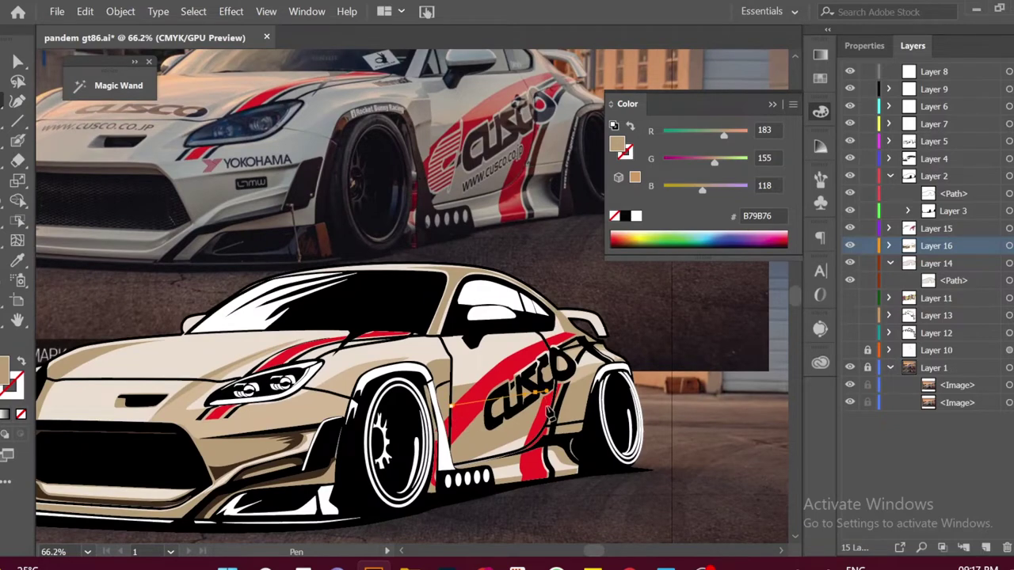
Draw a dark brown 3D2C1C shadow shape under the Cusco lettering using Pencil and Pen
{"action": "scroll", "coordinate": [465, 454], "scroll_direction": "down", "scroll_amount": 1}
{"action": "scroll", "coordinate": [467, 390], "scroll_direction": "up", "scroll_amount": 3}
{"action": "key", "text": "n"}
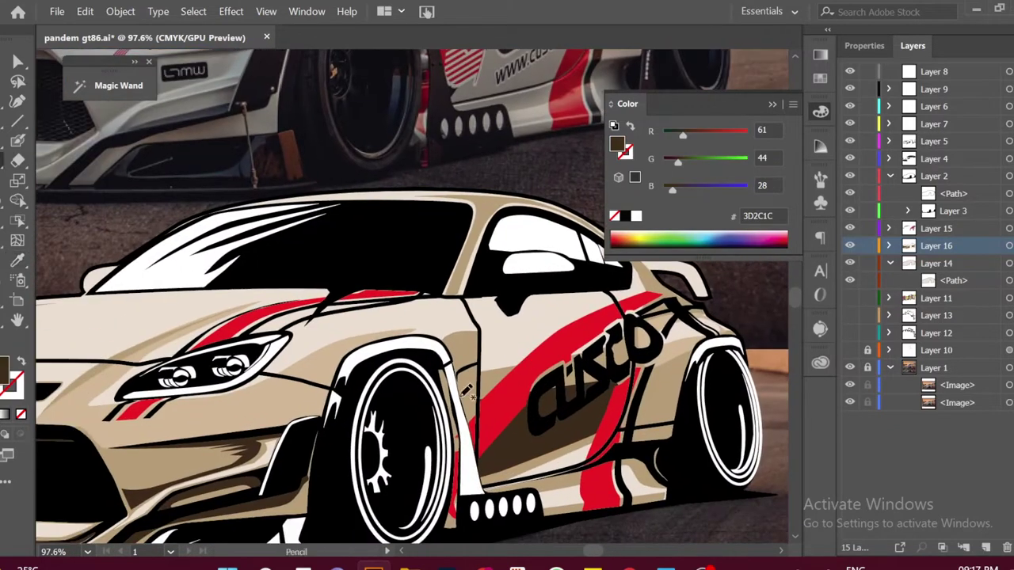
{"action": "scroll", "coordinate": [469, 369], "scroll_direction": "down", "scroll_amount": 1}
{"action": "scroll", "coordinate": [468, 381], "scroll_direction": "up", "scroll_amount": 1}
{"action": "scroll", "coordinate": [464, 412], "scroll_direction": "up", "scroll_amount": 2}
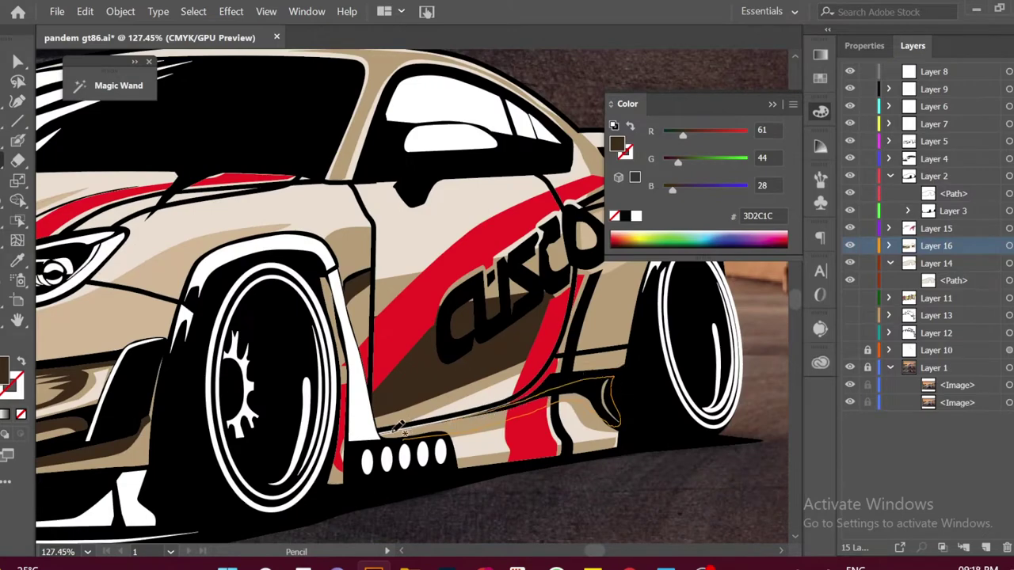
{"action": "scroll", "coordinate": [444, 451], "scroll_direction": "down", "scroll_amount": 2}
{"action": "scroll", "coordinate": [671, 381], "scroll_direction": "up", "scroll_amount": 1}
{"action": "scroll", "coordinate": [500, 424], "scroll_direction": "up", "scroll_amount": 2}
{"action": "key", "text": "p"}
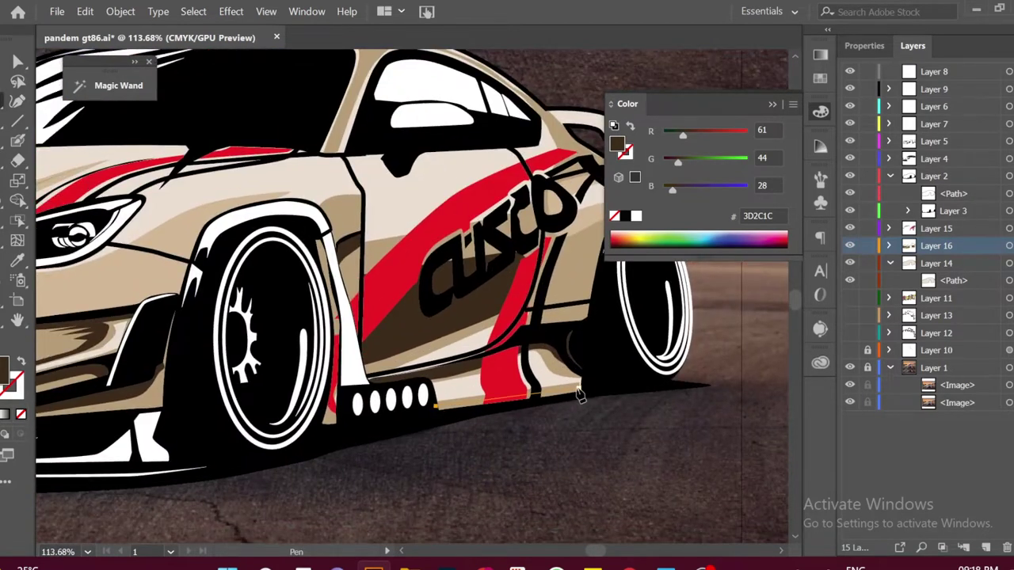
{"action": "scroll", "coordinate": [440, 414], "scroll_direction": "down", "scroll_amount": 2}
{"action": "scroll", "coordinate": [584, 451], "scroll_direction": "up", "scroll_amount": 2}
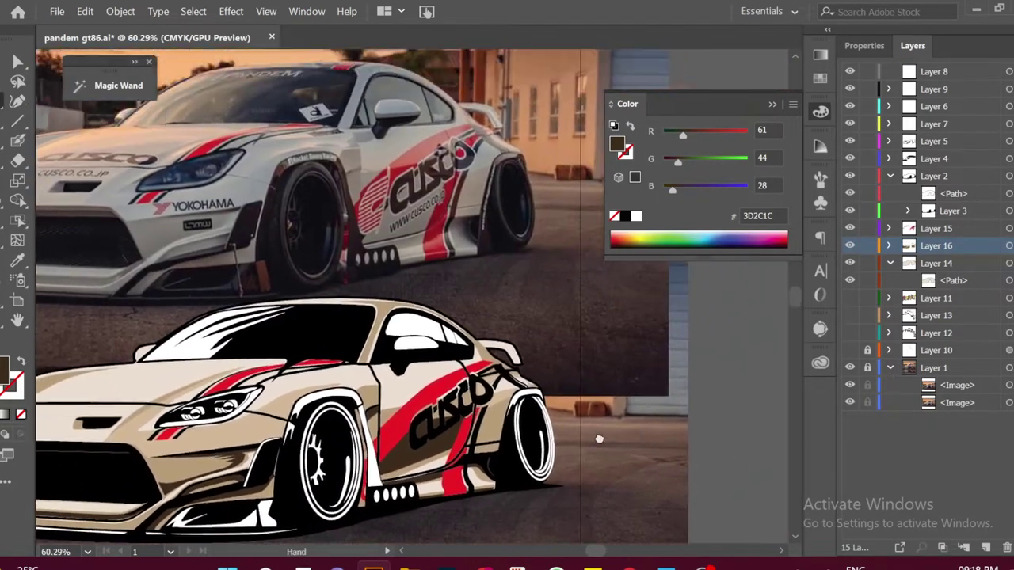
{"action": "scroll", "coordinate": [521, 396], "scroll_direction": "up", "scroll_amount": 1}
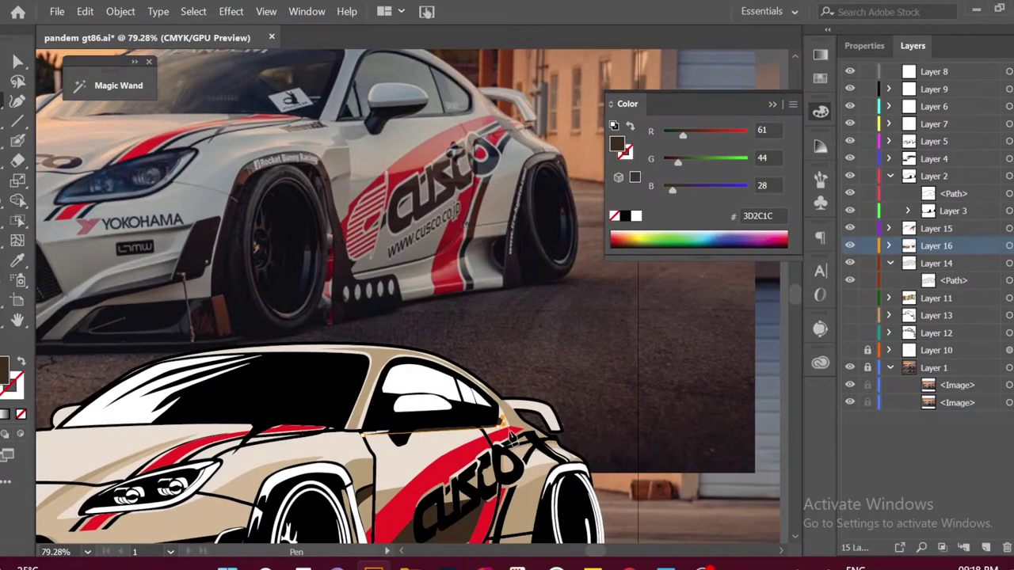
Sample the beige body colour and pencil highlight outlines along the front fender and hood
{"action": "key", "text": "i"}
{"action": "left_click", "coordinate": [569, 477]}
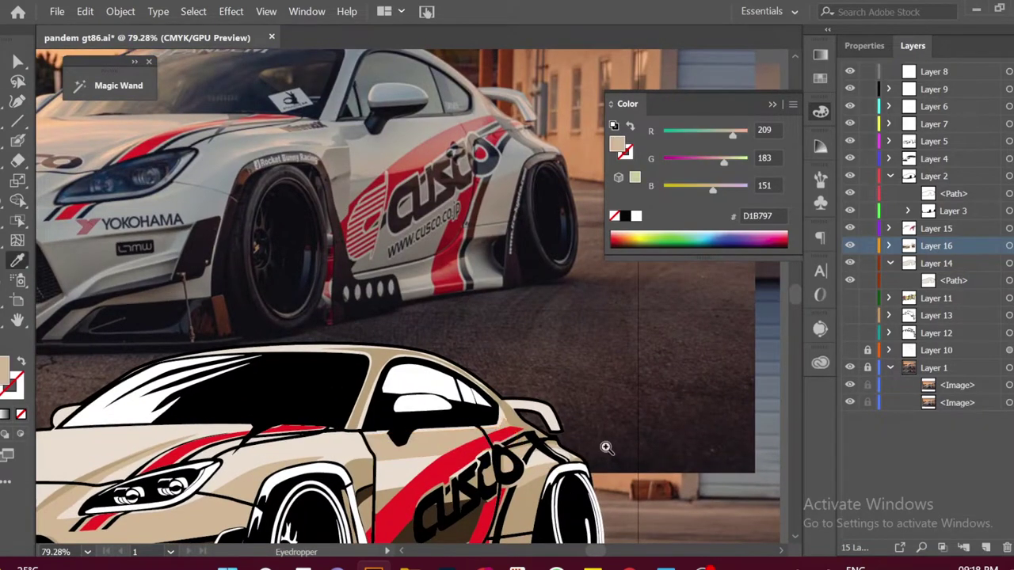
{"action": "key", "text": "n"}
{"action": "scroll", "coordinate": [475, 452], "scroll_direction": "down", "scroll_amount": 1}
{"action": "scroll", "coordinate": [396, 455], "scroll_direction": "up", "scroll_amount": 2}
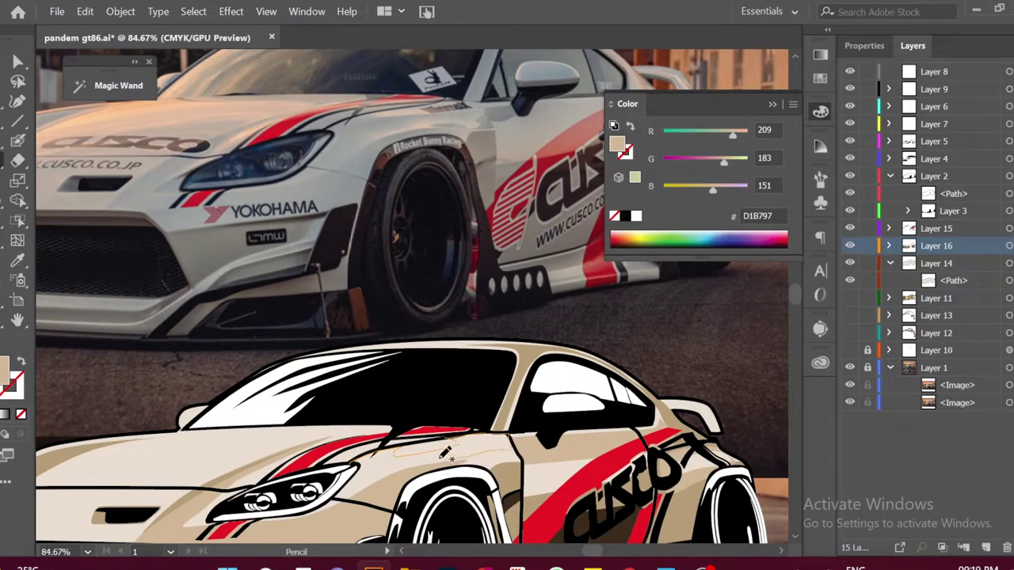
{"action": "scroll", "coordinate": [331, 501], "scroll_direction": "down", "scroll_amount": 1}
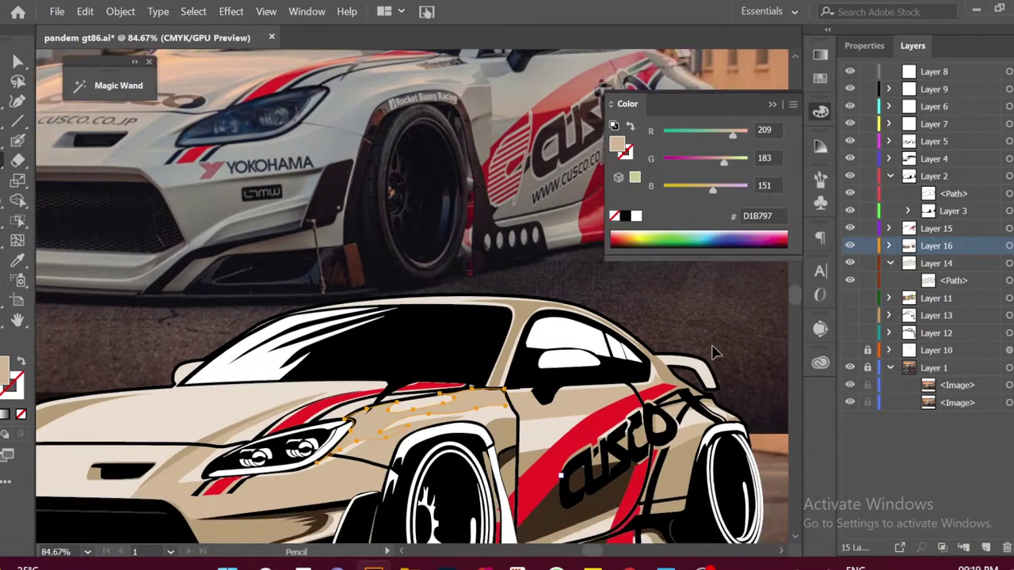
{"action": "scroll", "coordinate": [554, 380], "scroll_direction": "down", "scroll_amount": 1}
{"action": "scroll", "coordinate": [514, 400], "scroll_direction": "up", "scroll_amount": 1}
{"action": "scroll", "coordinate": [517, 396], "scroll_direction": "up", "scroll_amount": 1}
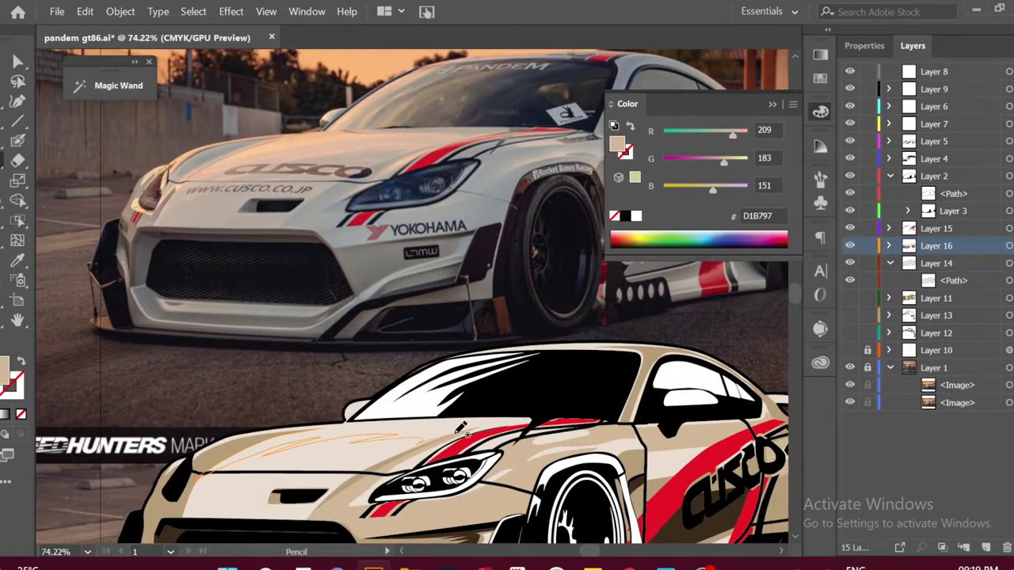
{"action": "double_click", "coordinate": [5, 369]}
Set the highlight fill to FFF4E9 and add new Layer 17 for the hood highlight
{"action": "type", "text": "FFF4E9"}
{"action": "key", "text": "Return"}
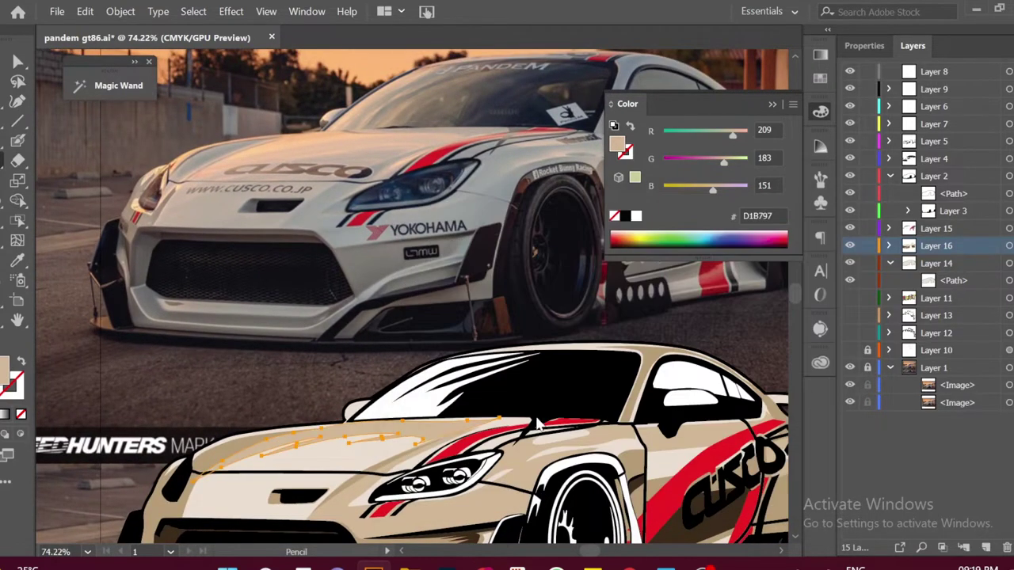
{"action": "scroll", "coordinate": [452, 366], "scroll_direction": "down", "scroll_amount": 1}
{"action": "left_click", "coordinate": [986, 547]}
{"action": "scroll", "coordinate": [515, 357], "scroll_direction": "down", "scroll_amount": 2}
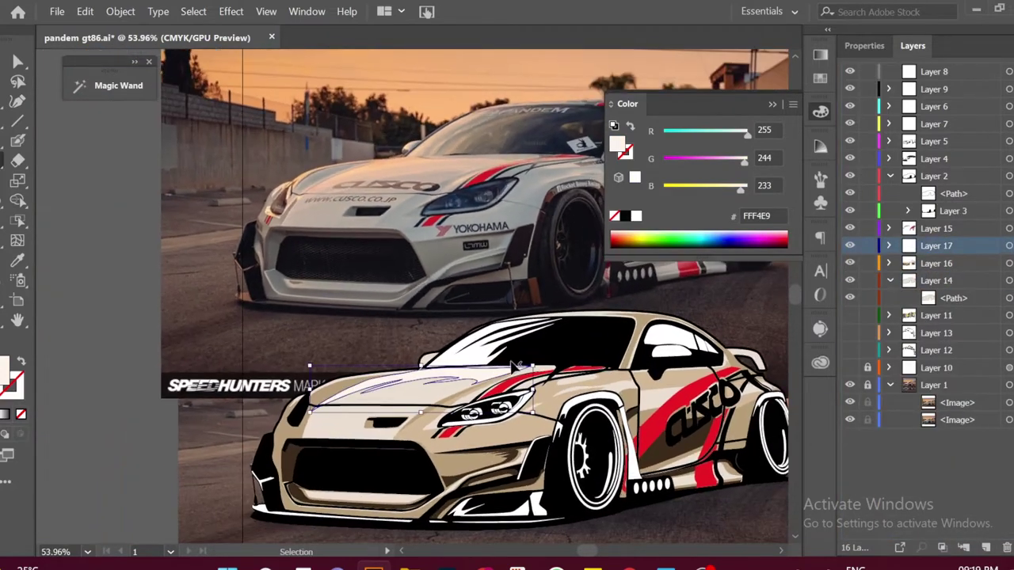
{"action": "scroll", "coordinate": [380, 388], "scroll_direction": "up", "scroll_amount": 6}
{"action": "scroll", "coordinate": [349, 354], "scroll_direction": "down", "scroll_amount": 2}
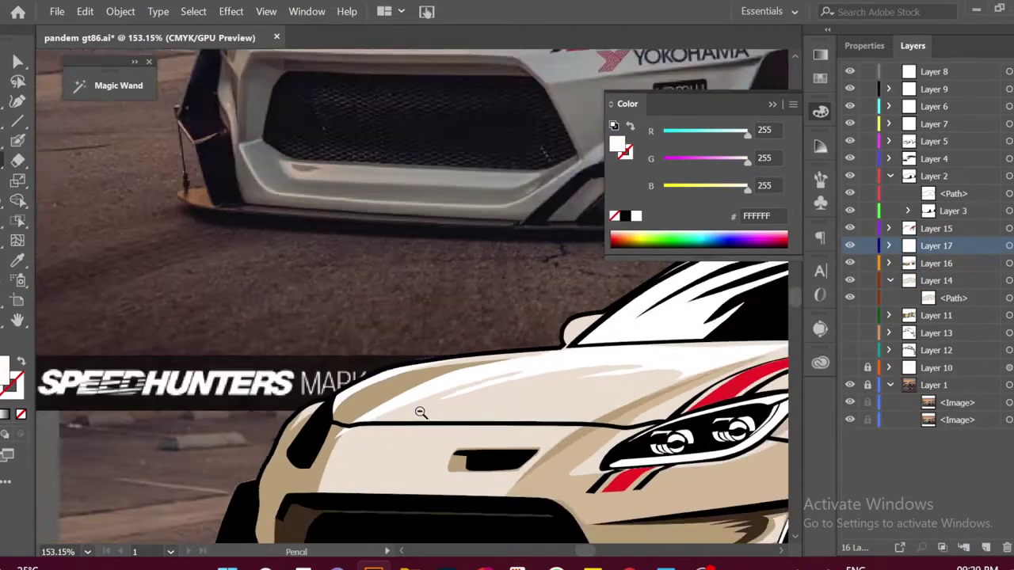
{"action": "scroll", "coordinate": [383, 439], "scroll_direction": "right", "scroll_amount": 3}
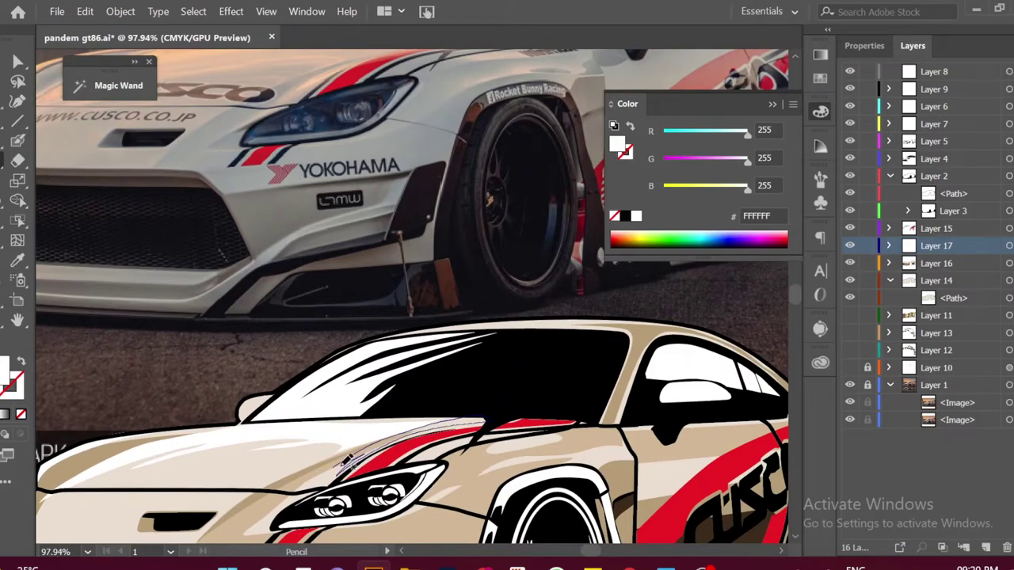
{"action": "scroll", "coordinate": [347, 460], "scroll_direction": "down", "scroll_amount": 2}
{"action": "scroll", "coordinate": [397, 412], "scroll_direction": "up", "scroll_amount": 2}
{"action": "scroll", "coordinate": [460, 382], "scroll_direction": "up", "scroll_amount": 2}
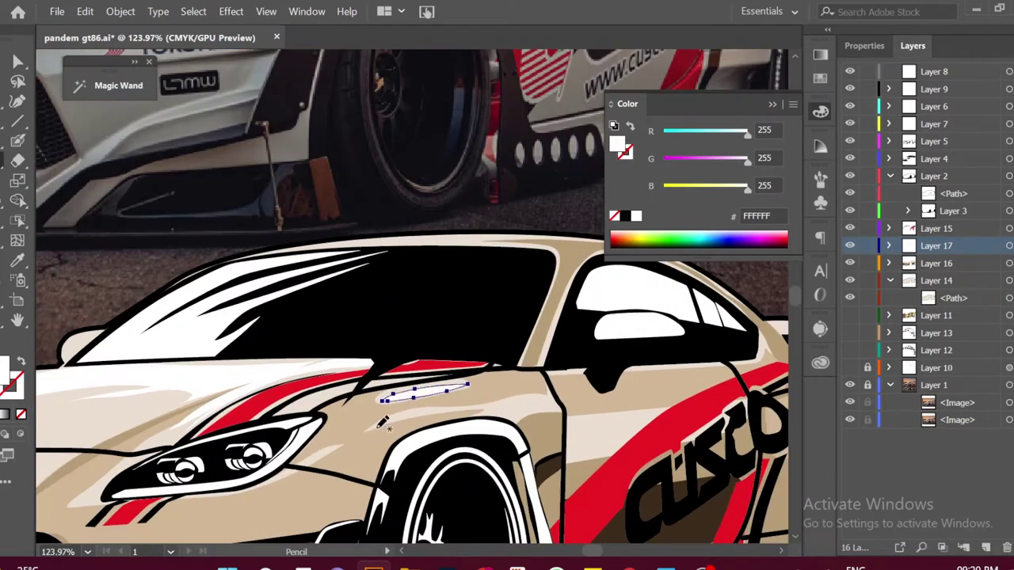
{"action": "scroll", "coordinate": [379, 420], "scroll_direction": "down", "scroll_amount": 4}
{"action": "scroll", "coordinate": [491, 436], "scroll_direction": "down", "scroll_amount": 1}
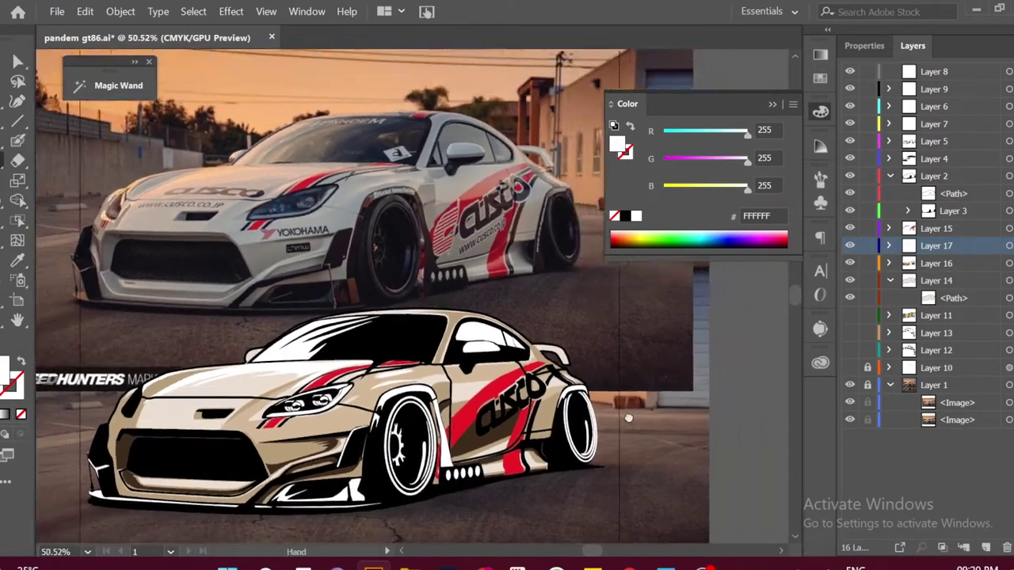
{"action": "scroll", "coordinate": [555, 446], "scroll_direction": "down", "scroll_amount": 1}
{"action": "scroll", "coordinate": [552, 445], "scroll_direction": "up", "scroll_amount": 1}
{"action": "scroll", "coordinate": [572, 434], "scroll_direction": "up", "scroll_amount": 1}
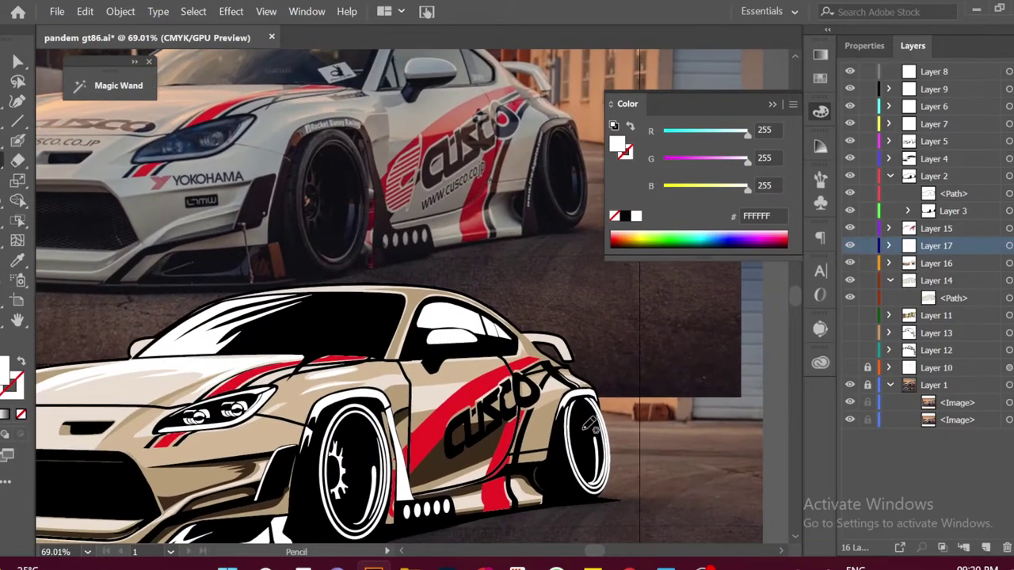
Trace the rear spoiler highlight and give it the light cream EADED0 colour
{"action": "key", "text": "p"}
{"action": "scroll", "coordinate": [507, 460], "scroll_direction": "up", "scroll_amount": 1}
{"action": "scroll", "coordinate": [412, 475], "scroll_direction": "up", "scroll_amount": 1}
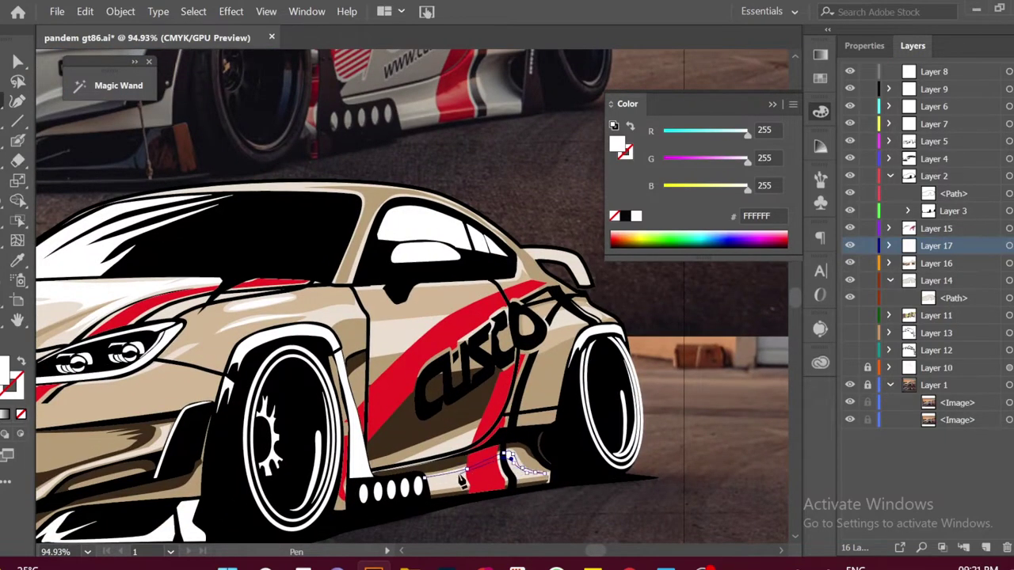
{"action": "left_click_drag", "start_coordinate": [591, 431], "coordinate": [578, 547]}
{"action": "scroll", "coordinate": [555, 444], "scroll_direction": "down", "scroll_amount": 1}
{"action": "scroll", "coordinate": [522, 436], "scroll_direction": "up", "scroll_amount": 2}
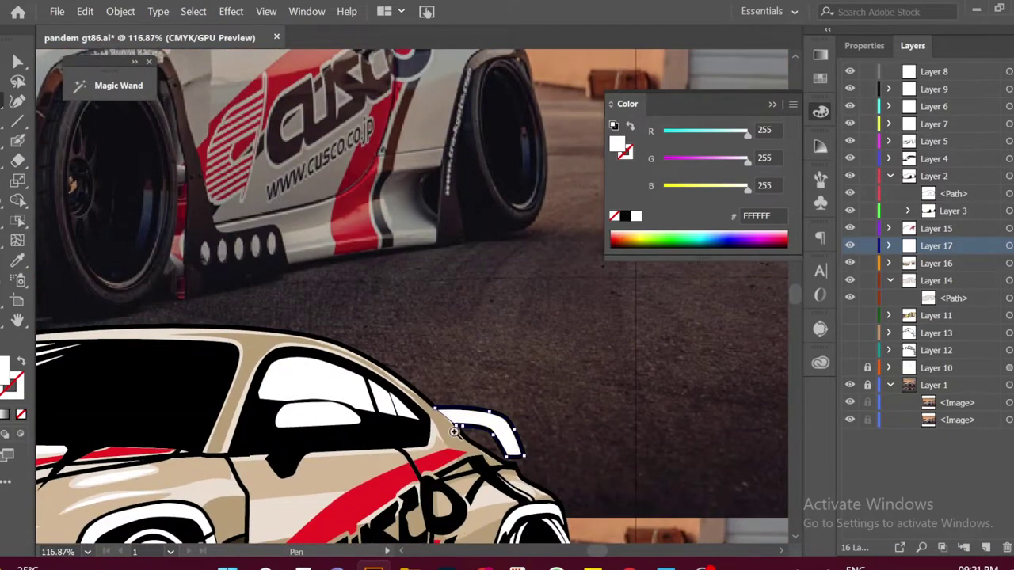
{"action": "scroll", "coordinate": [456, 428], "scroll_direction": "down", "scroll_amount": 2}
{"action": "scroll", "coordinate": [513, 454], "scroll_direction": "up", "scroll_amount": 2}
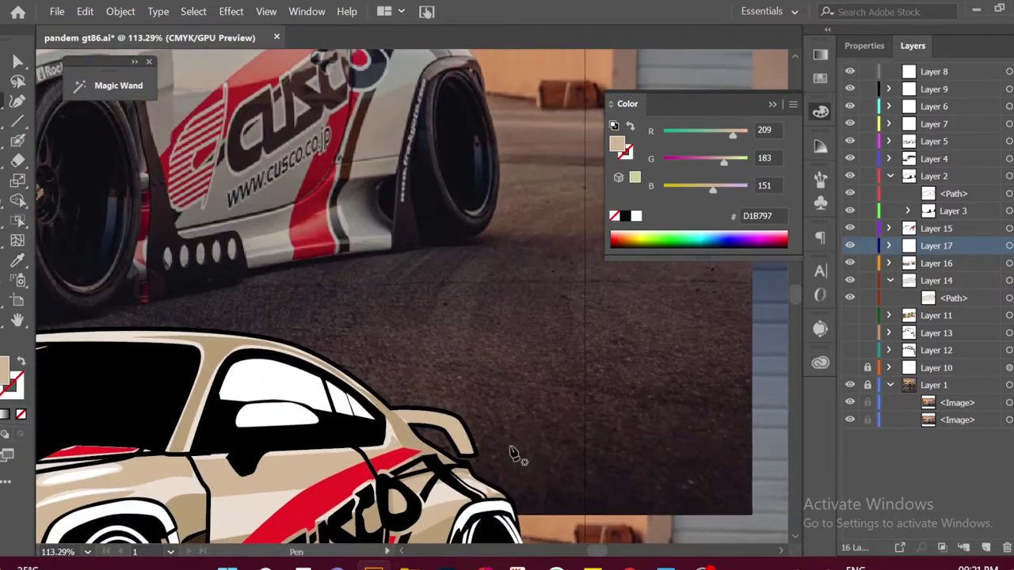
{"action": "scroll", "coordinate": [491, 453], "scroll_direction": "up", "scroll_amount": 1}
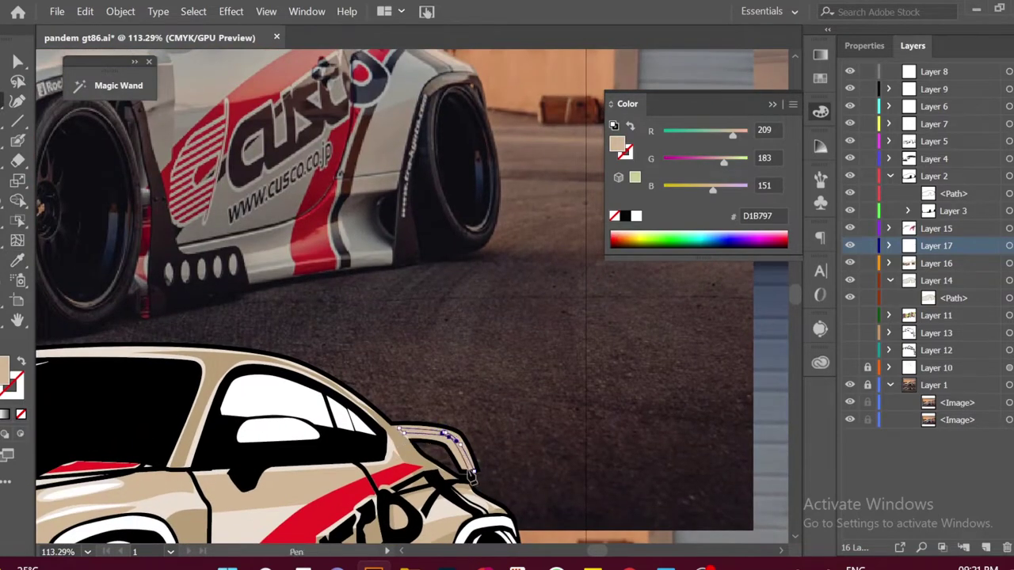
{"action": "scroll", "coordinate": [472, 475], "scroll_direction": "down", "scroll_amount": 1}
{"action": "key", "text": "i"}
{"action": "left_click", "coordinate": [497, 484]}
Sample the dark brown shadow colour and select Layer 15 holding the red livery
{"action": "scroll", "coordinate": [523, 412], "scroll_direction": "down", "scroll_amount": 1}
{"action": "scroll", "coordinate": [557, 349], "scroll_direction": "up", "scroll_amount": 3}
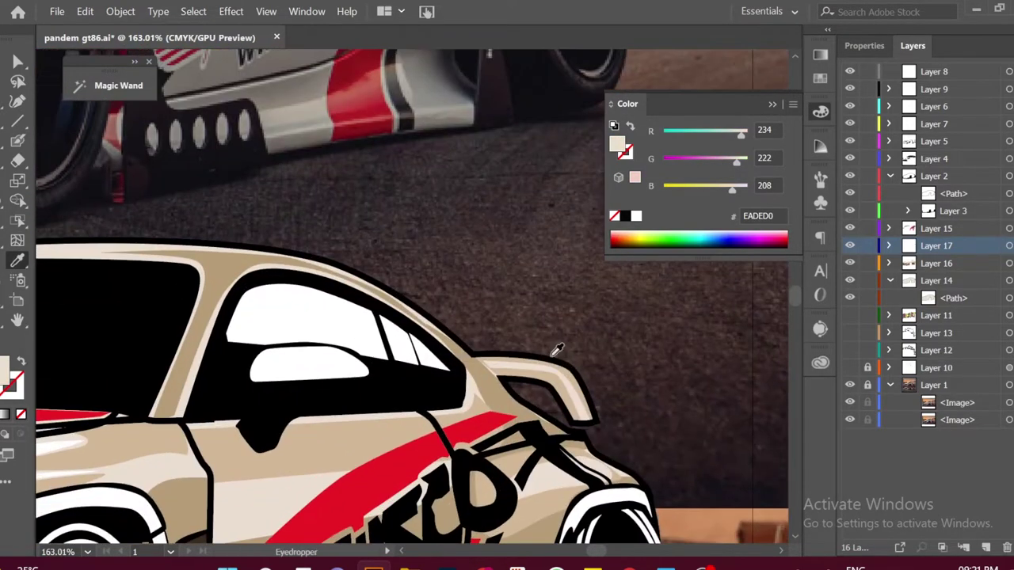
{"action": "scroll", "coordinate": [494, 363], "scroll_direction": "down", "scroll_amount": 1}
{"action": "scroll", "coordinate": [494, 363], "scroll_direction": "down", "scroll_amount": 2}
{"action": "key", "text": "i"}
{"action": "left_click", "coordinate": [598, 420]}
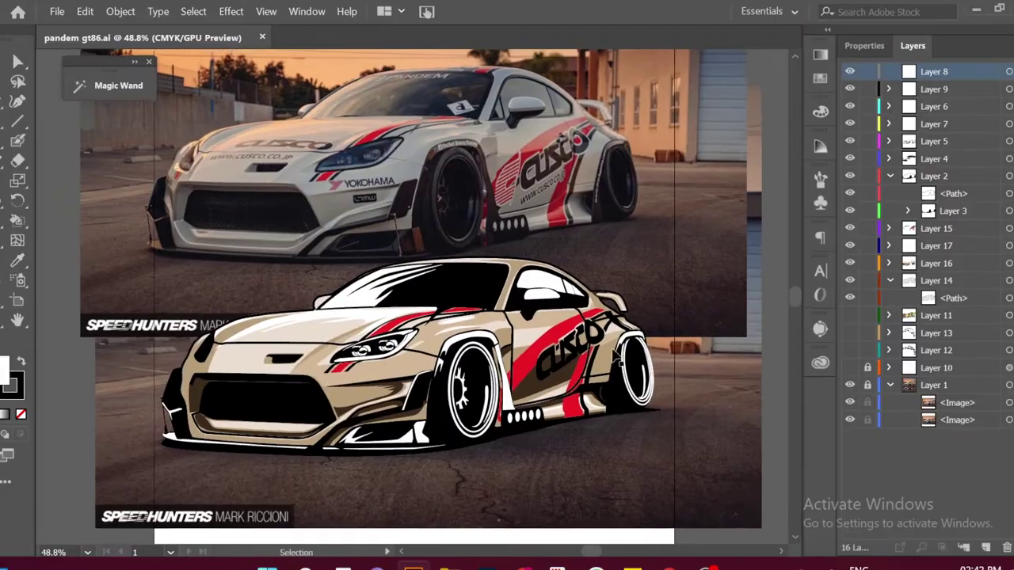
{"action": "scroll", "coordinate": [634, 246], "scroll_direction": "up", "scroll_amount": 1}
{"action": "left_click", "coordinate": [850, 228]}
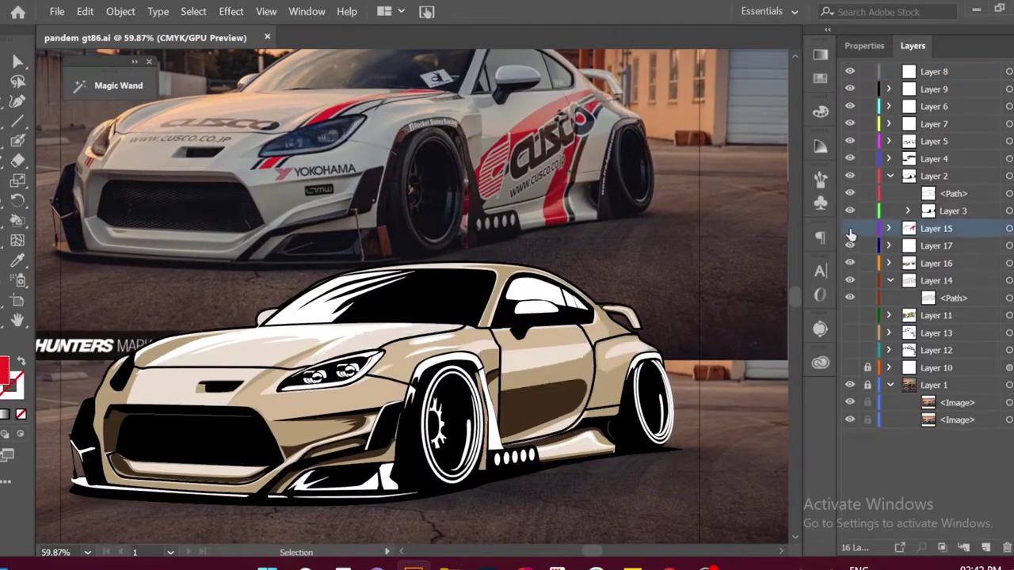
Add new Layer 18 above the red livery for the stripe shadow
{"action": "left_click", "coordinate": [986, 547]}
{"action": "scroll", "coordinate": [642, 376], "scroll_direction": "up", "scroll_amount": 3}
{"action": "scroll", "coordinate": [642, 376], "scroll_direction": "down", "scroll_amount": 2}
{"action": "scroll", "coordinate": [642, 377], "scroll_direction": "up", "scroll_amount": 2}
{"action": "key", "text": "p"}
{"action": "scroll", "coordinate": [640, 375], "scroll_direction": "up", "scroll_amount": 1}
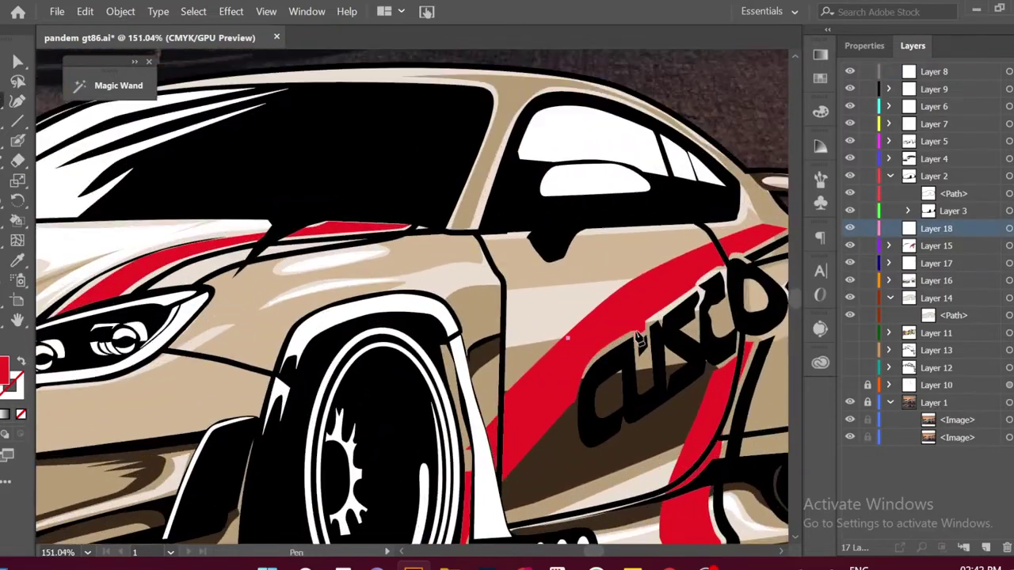
{"action": "scroll", "coordinate": [644, 331], "scroll_direction": "up", "scroll_amount": 2}
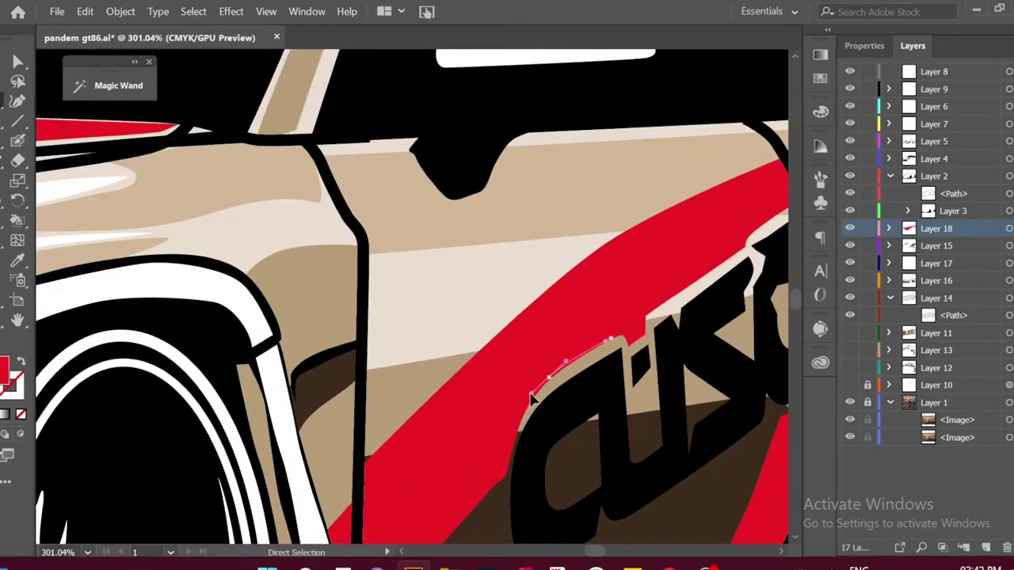
Trace the shadow outline with anchors along the lower red stripe edge
{"action": "left_click", "coordinate": [513, 441]}
{"action": "left_click_drag", "start_coordinate": [510, 475], "coordinate": [550, 356]}
{"action": "left_click", "coordinate": [485, 389]}
{"action": "left_click", "coordinate": [428, 491]}
{"action": "left_click_drag", "start_coordinate": [427, 542], "coordinate": [444, 466]}
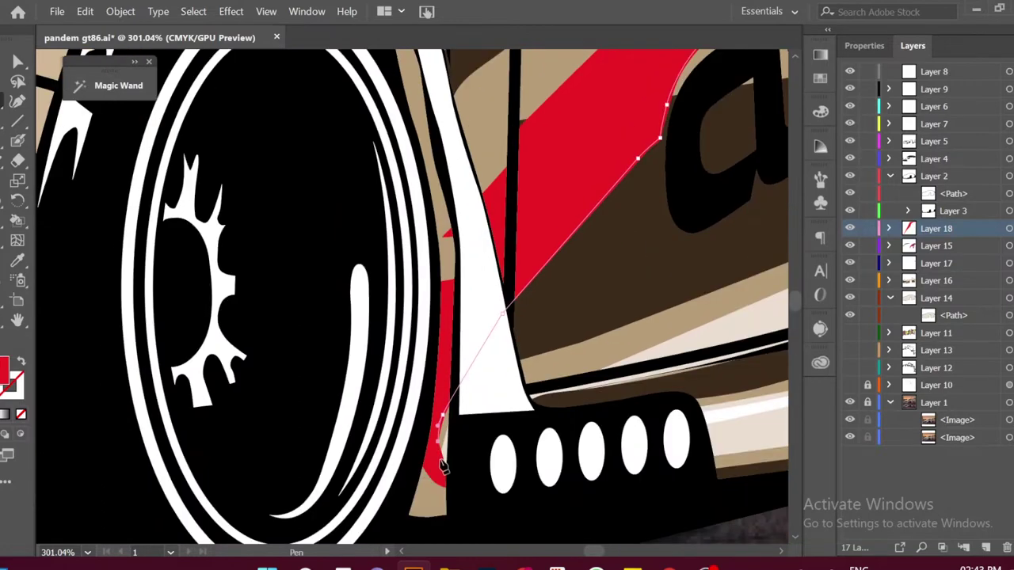
{"action": "left_click", "coordinate": [441, 358]}
{"action": "left_click", "coordinate": [442, 284]}
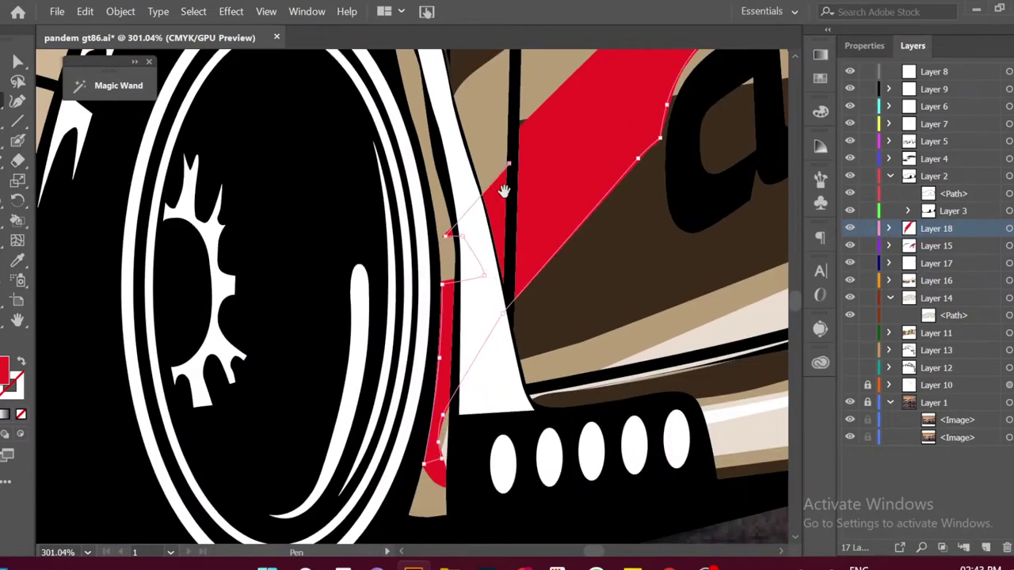
{"action": "left_click_drag", "start_coordinate": [504, 190], "coordinate": [563, 199]}
Fill the stripe shadow with a darker red and review the whole car against the reference
{"action": "scroll", "coordinate": [564, 199], "scroll_direction": "down", "scroll_amount": 3}
{"action": "scroll", "coordinate": [588, 457], "scroll_direction": "down", "scroll_amount": 4}
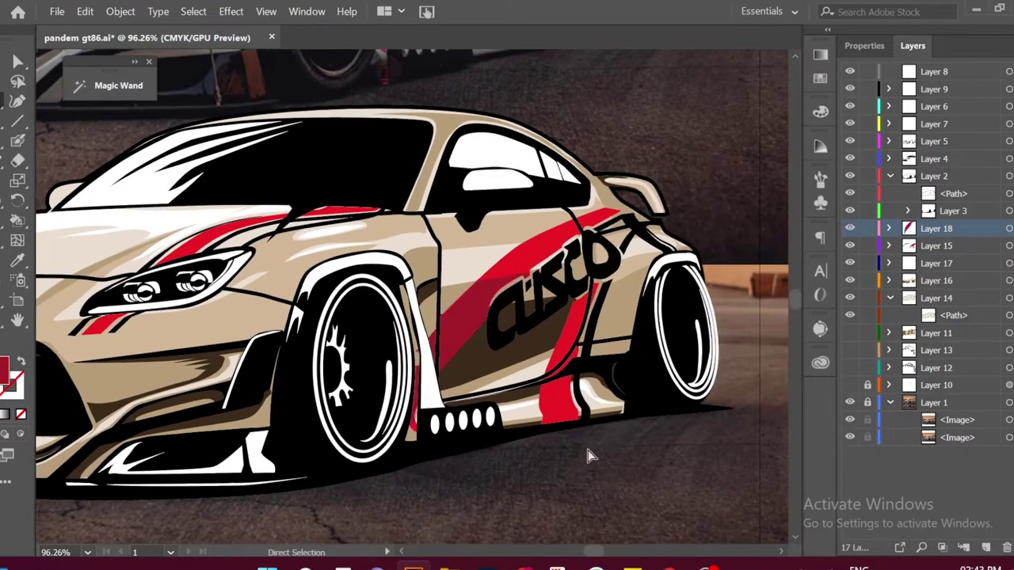
{"action": "scroll", "coordinate": [585, 321], "scroll_direction": "up", "scroll_amount": 4}
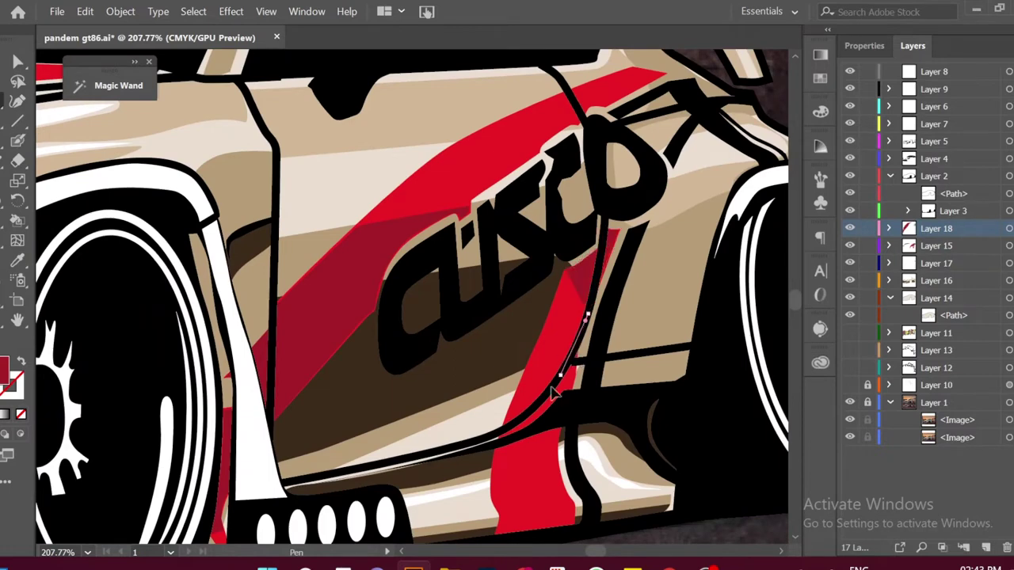
{"action": "scroll", "coordinate": [505, 408], "scroll_direction": "up", "scroll_amount": 1}
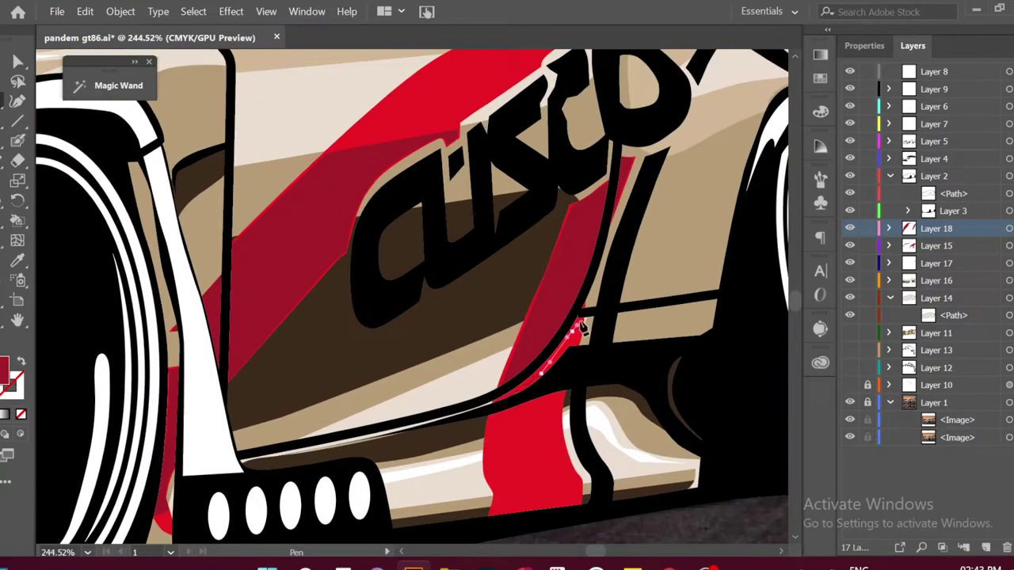
{"action": "scroll", "coordinate": [523, 427], "scroll_direction": "up", "scroll_amount": 1}
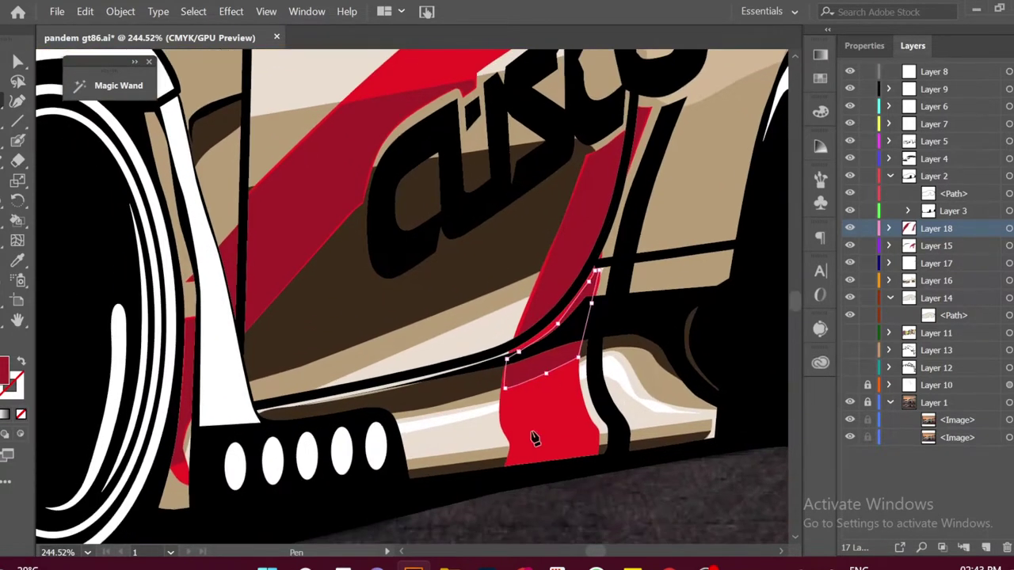
{"action": "scroll", "coordinate": [657, 437], "scroll_direction": "down", "scroll_amount": 3}
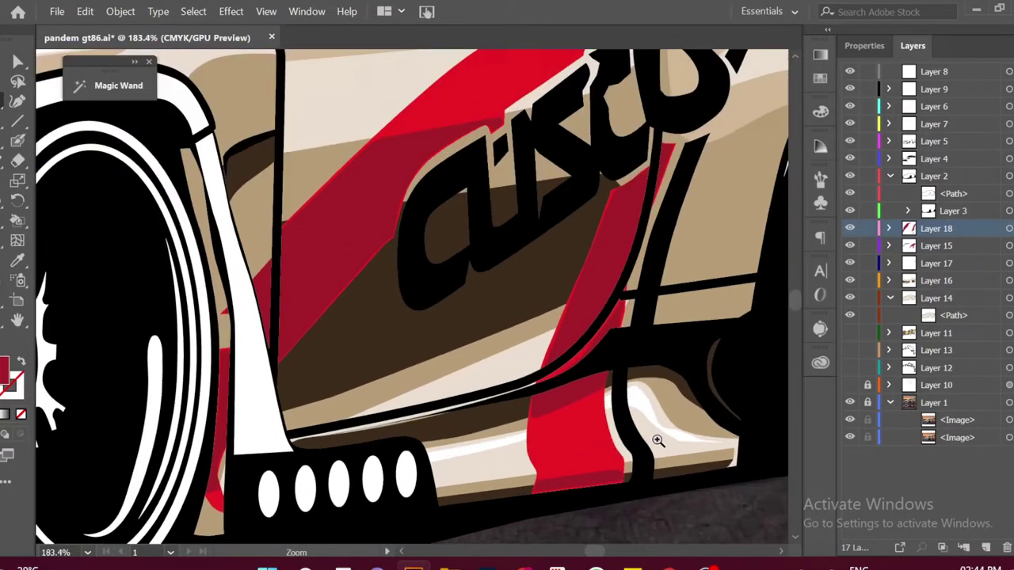
{"action": "scroll", "coordinate": [620, 466], "scroll_direction": "up", "scroll_amount": 2}
{"action": "scroll", "coordinate": [539, 475], "scroll_direction": "down", "scroll_amount": 2}
{"action": "scroll", "coordinate": [539, 505], "scroll_direction": "down", "scroll_amount": 1}
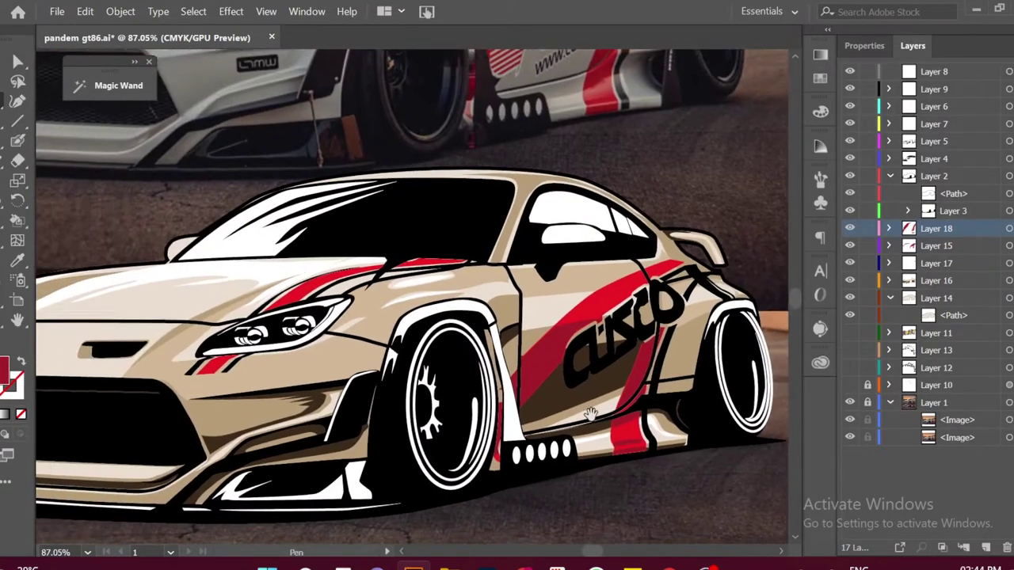
{"action": "scroll", "coordinate": [491, 392], "scroll_direction": "up", "scroll_amount": 2}
{"action": "scroll", "coordinate": [493, 388], "scroll_direction": "up", "scroll_amount": 2}
{"action": "scroll", "coordinate": [498, 402], "scroll_direction": "down", "scroll_amount": 3}
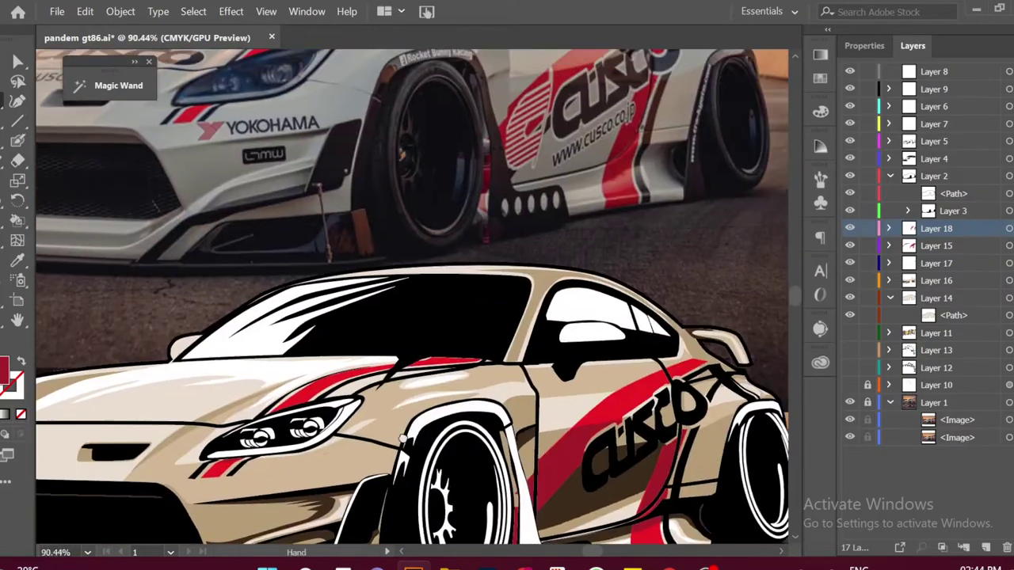
{"action": "scroll", "coordinate": [497, 401], "scroll_direction": "down", "scroll_amount": 1}
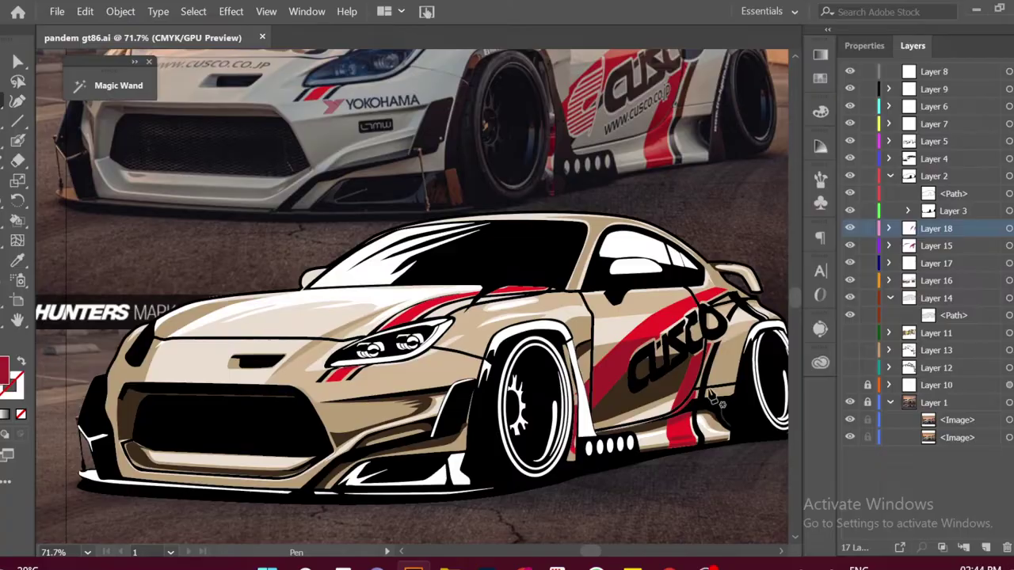
{"action": "left_click_drag", "start_coordinate": [701, 421], "coordinate": [680, 435]}
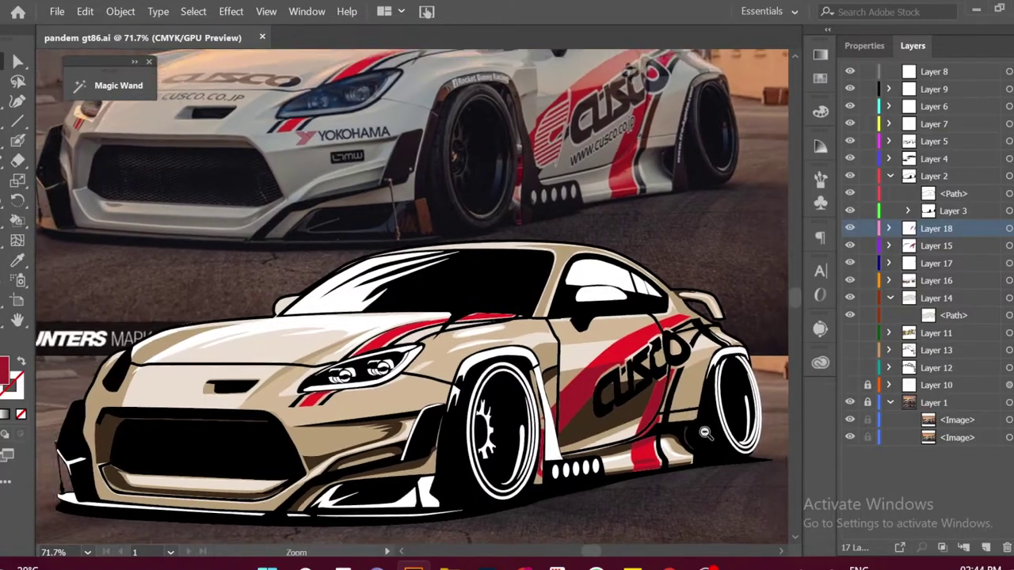
{"action": "scroll", "coordinate": [569, 463], "scroll_direction": "down", "scroll_amount": 2}
Select the front bumper and wheel-arch flare shapes for recolouring to dark grey
{"action": "scroll", "coordinate": [569, 464], "scroll_direction": "up", "scroll_amount": 1}
{"action": "left_click", "coordinate": [496, 424]}
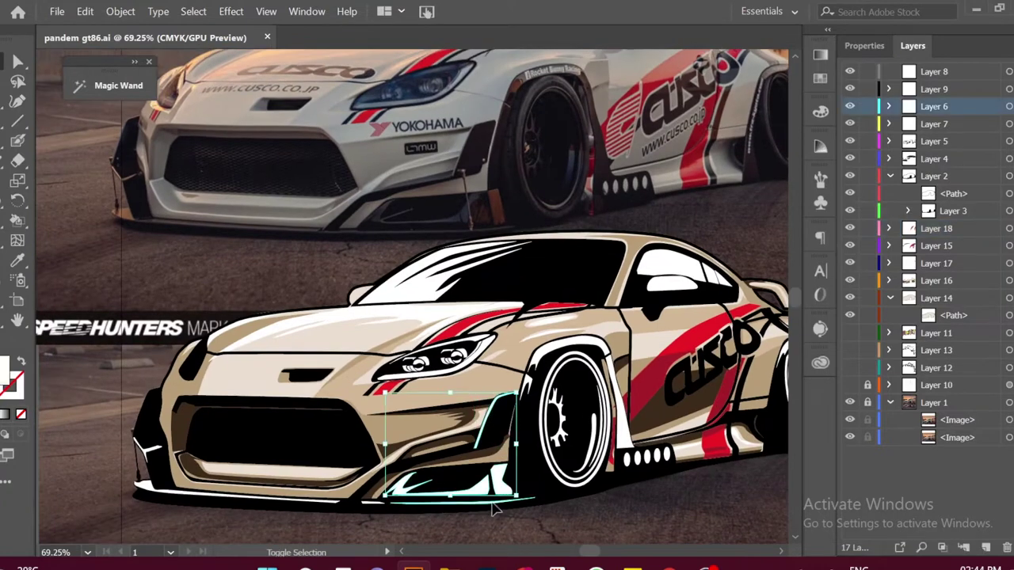
{"action": "scroll", "coordinate": [717, 474], "scroll_direction": "right", "scroll_amount": 1}
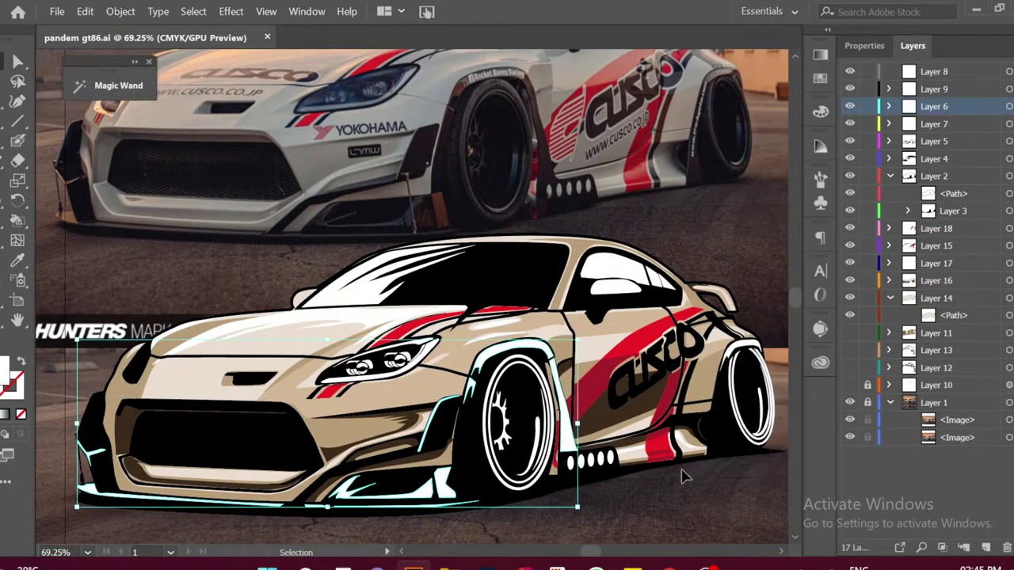
{"action": "scroll", "coordinate": [679, 476], "scroll_direction": "up", "scroll_amount": 1}
{"action": "scroll", "coordinate": [713, 444], "scroll_direction": "up", "scroll_amount": 1}
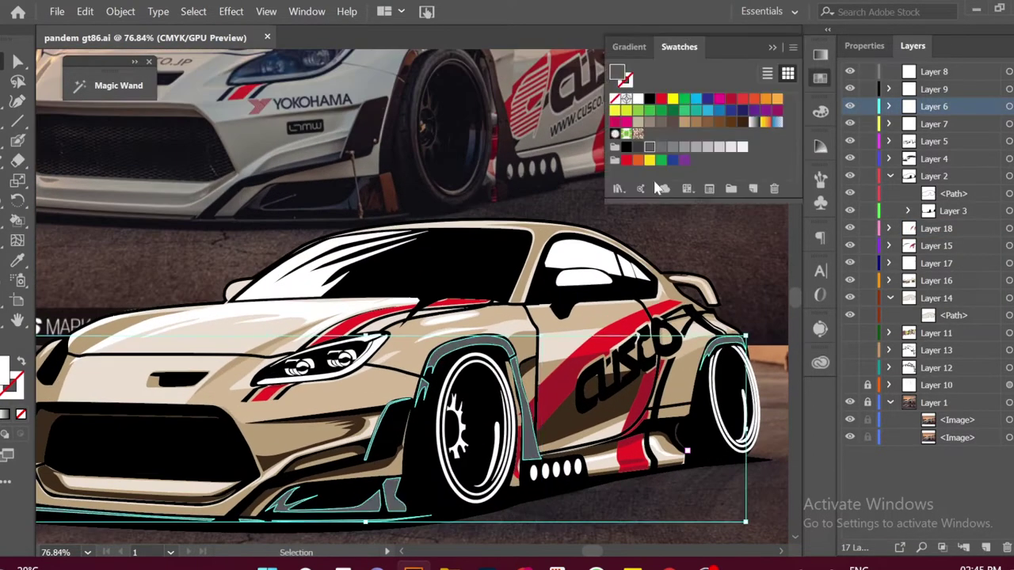
{"action": "scroll", "coordinate": [652, 450], "scroll_direction": "down", "scroll_amount": 3}
{"action": "scroll", "coordinate": [648, 396], "scroll_direction": "down", "scroll_amount": 1}
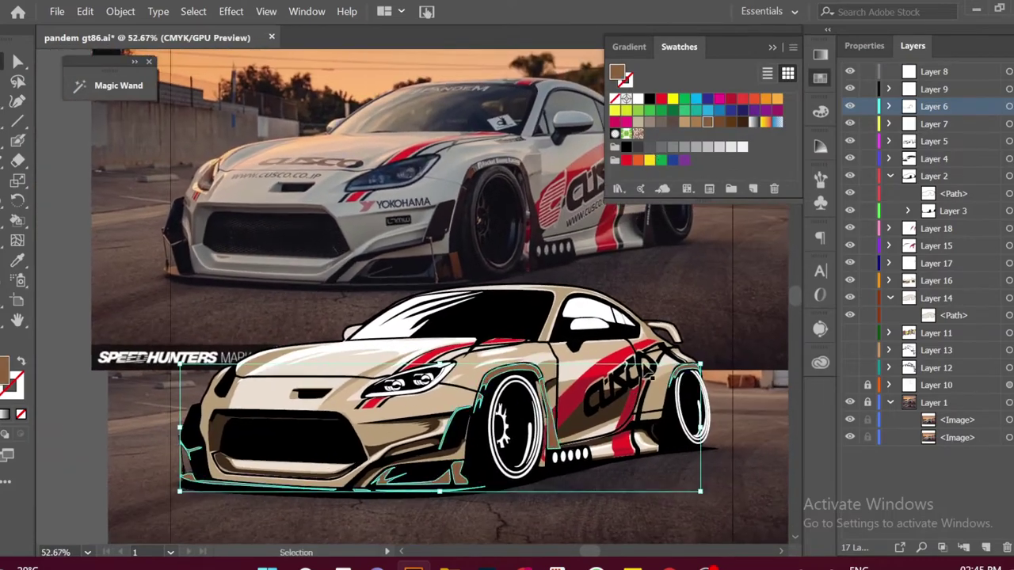
{"action": "scroll", "coordinate": [648, 348], "scroll_direction": "down", "scroll_amount": 1}
{"action": "scroll", "coordinate": [650, 285], "scroll_direction": "down", "scroll_amount": 1}
{"action": "scroll", "coordinate": [638, 349], "scroll_direction": "down", "scroll_amount": 1}
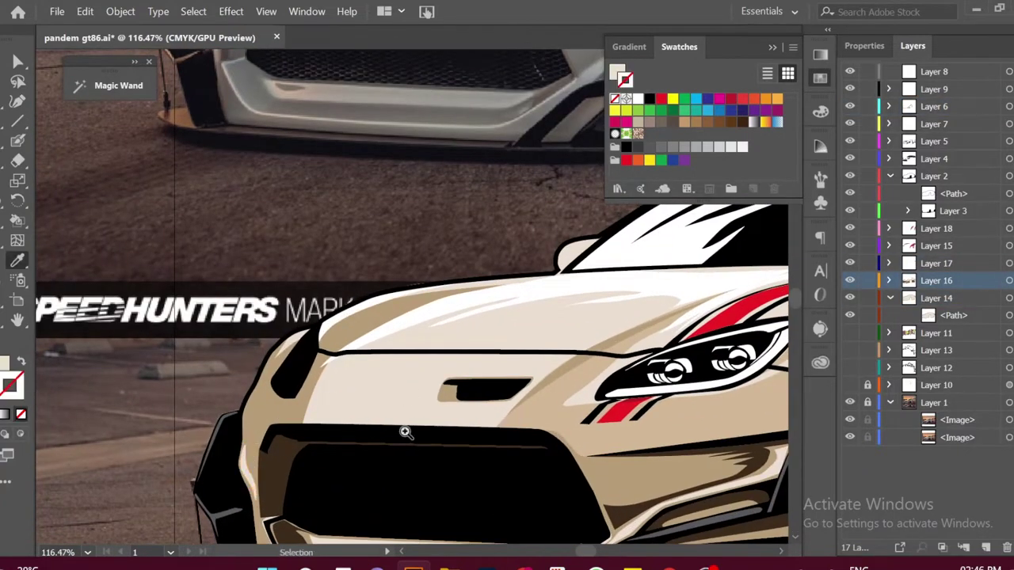
Draw a white highlight along the lower side skirt beside the red door stripe
{"action": "scroll", "coordinate": [251, 440], "scroll_direction": "down", "scroll_amount": 2}
{"action": "scroll", "coordinate": [210, 448], "scroll_direction": "down", "scroll_amount": 1}
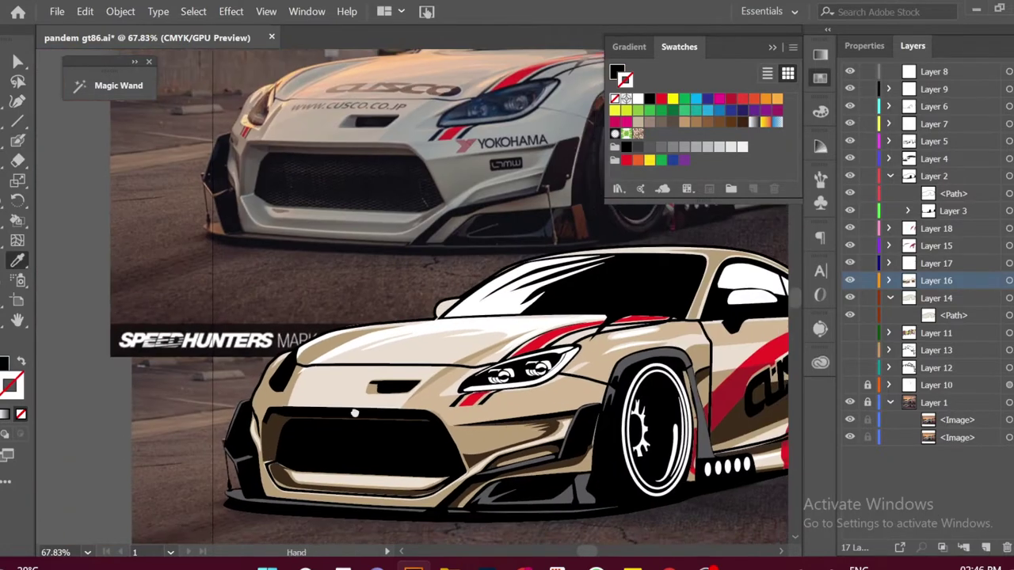
{"action": "scroll", "coordinate": [261, 447], "scroll_direction": "up", "scroll_amount": 1}
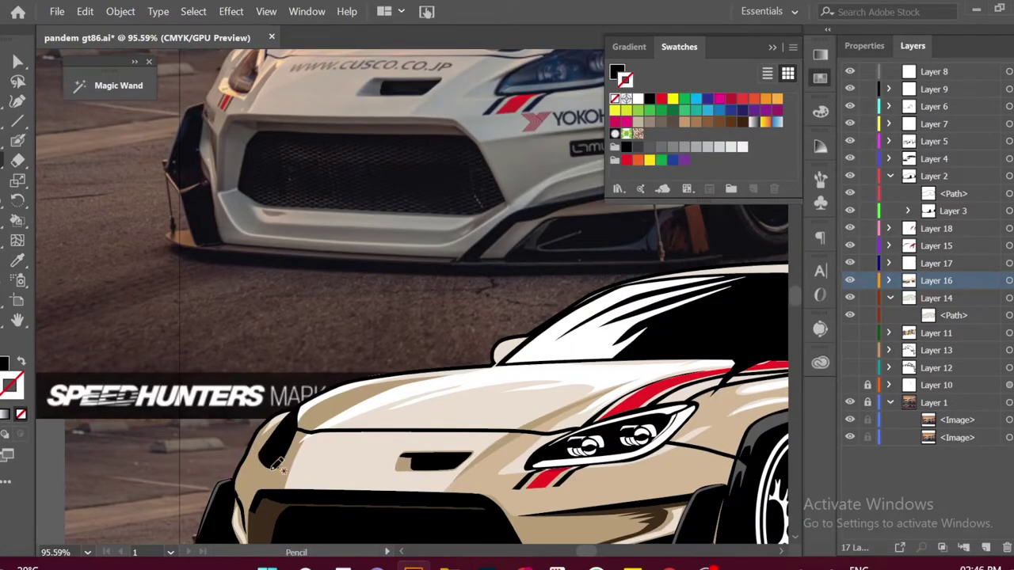
{"action": "left_click", "coordinate": [323, 446]}
{"action": "key", "text": "n"}
{"action": "scroll", "coordinate": [309, 455], "scroll_direction": "up", "scroll_amount": 1}
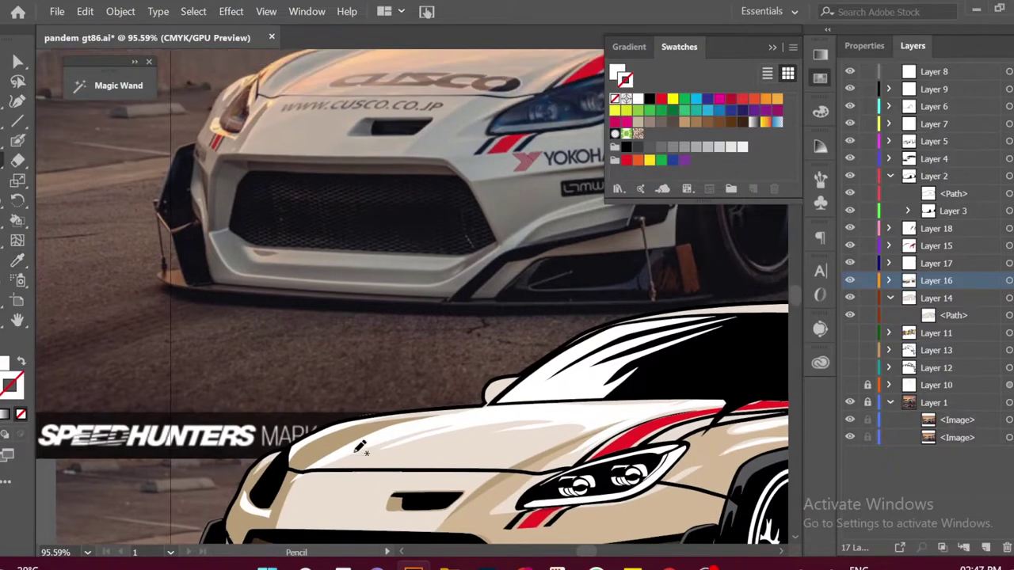
{"action": "scroll", "coordinate": [283, 466], "scroll_direction": "down", "scroll_amount": 3}
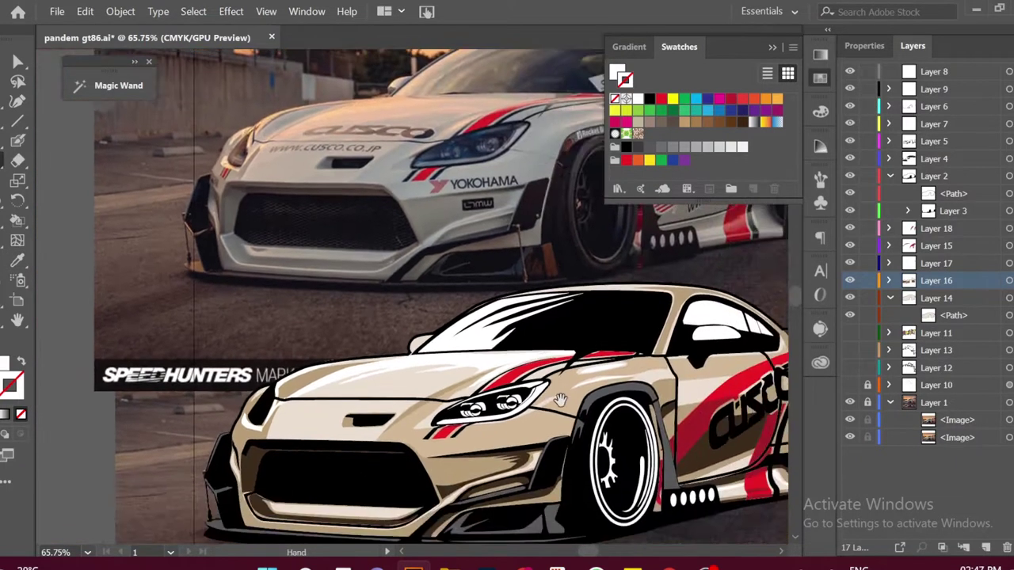
{"action": "scroll", "coordinate": [273, 412], "scroll_direction": "up", "scroll_amount": 5}
{"action": "scroll", "coordinate": [294, 453], "scroll_direction": "down", "scroll_amount": 6}
{"action": "scroll", "coordinate": [539, 386], "scroll_direction": "up", "scroll_amount": 1}
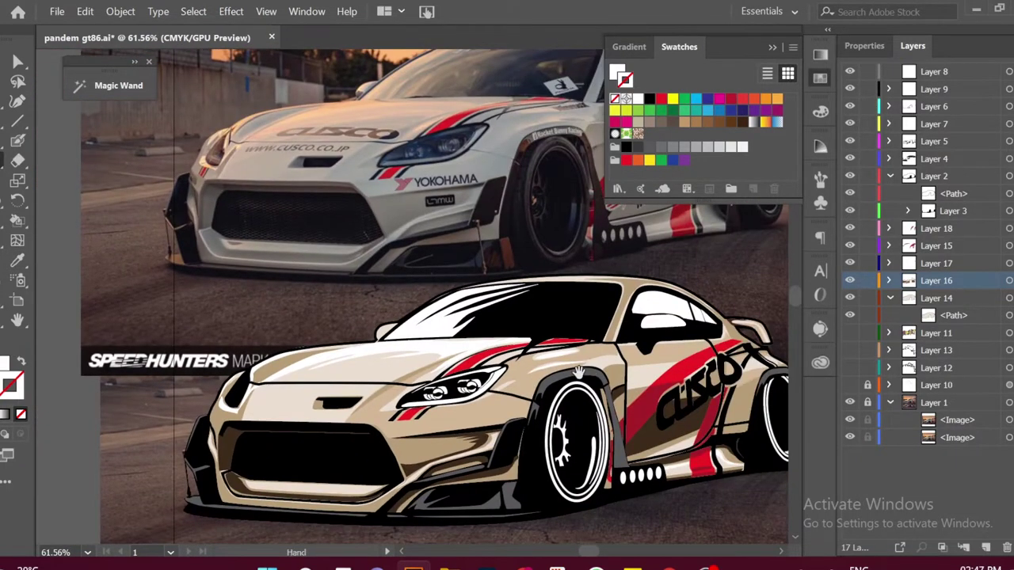
{"action": "scroll", "coordinate": [579, 373], "scroll_direction": "down", "scroll_amount": 1}
{"action": "scroll", "coordinate": [579, 373], "scroll_direction": "down", "scroll_amount": 1}
{"action": "scroll", "coordinate": [612, 457], "scroll_direction": "up", "scroll_amount": 5}
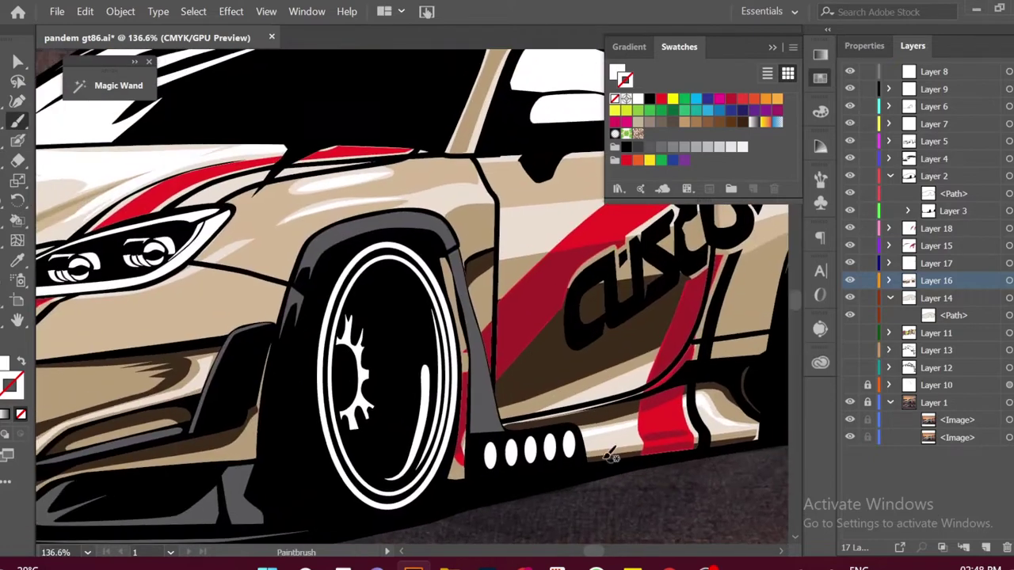
{"action": "key", "text": "v"}
{"action": "left_click", "coordinate": [584, 453]}
Cut the row of side-skirt dots out of the dark panel with Pathfinder Minus Front
{"action": "scroll", "coordinate": [614, 487], "scroll_direction": "up", "scroll_amount": 1}
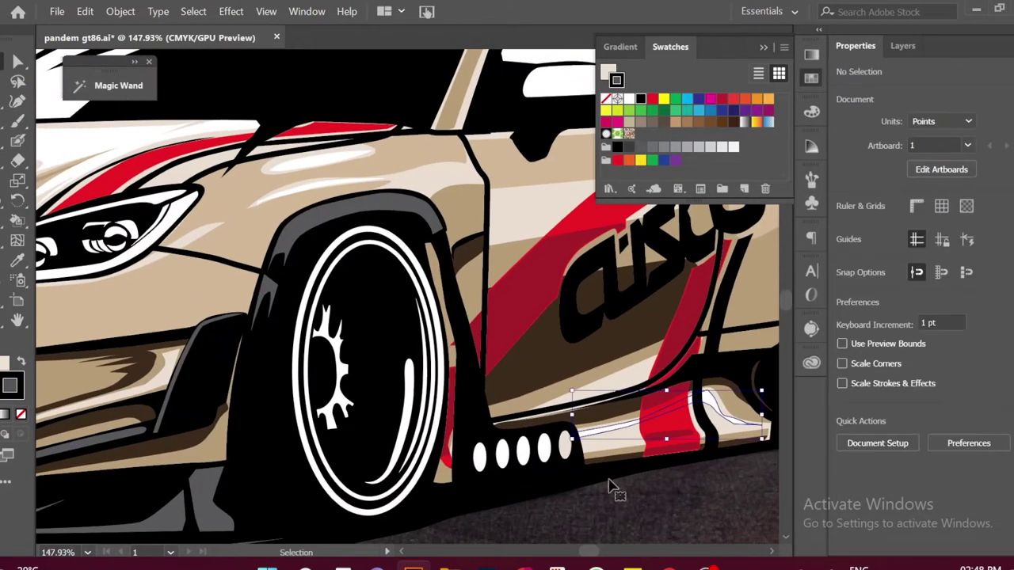
{"action": "left_click", "coordinate": [546, 470]}
{"action": "left_click", "coordinate": [534, 471], "text": "shift"}
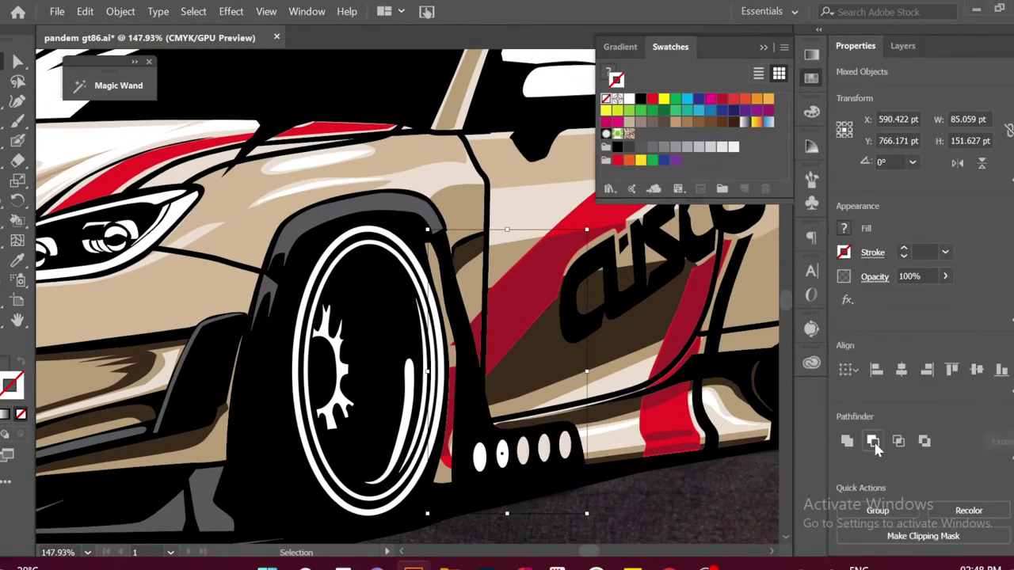
{"action": "left_click", "coordinate": [876, 449]}
{"action": "left_click", "coordinate": [623, 494]}
Draw a curved shape along the row of dots and fill it with the tan body colour
{"action": "scroll", "coordinate": [584, 425], "scroll_direction": "up", "scroll_amount": 3}
{"action": "key", "text": "p"}
{"action": "left_click", "coordinate": [582, 429]}
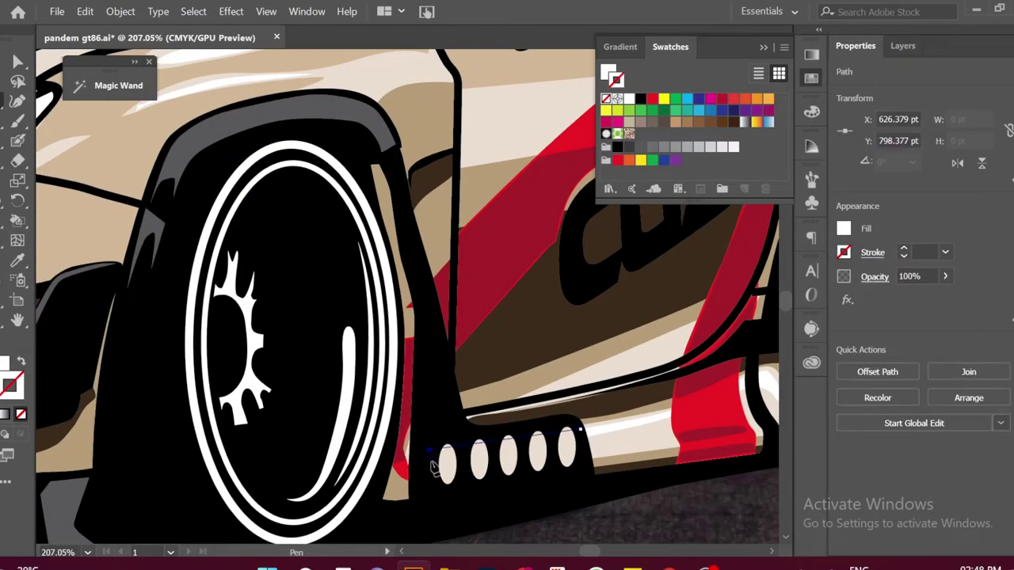
{"action": "left_click", "coordinate": [435, 469]}
{"action": "left_click_drag", "start_coordinate": [436, 469], "coordinate": [478, 458]}
{"action": "left_click", "coordinate": [629, 452]}
{"action": "key", "text": "i"}
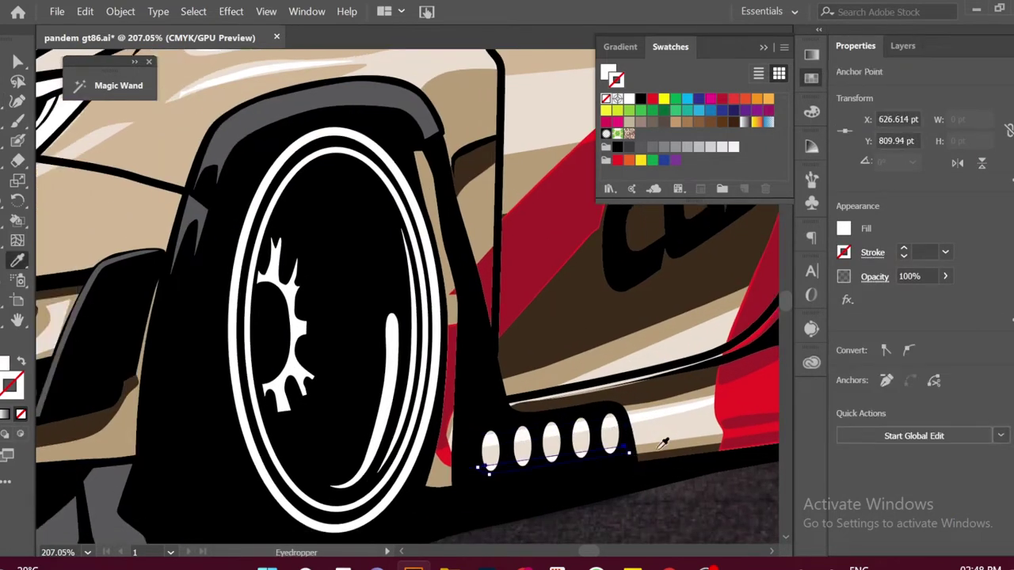
{"action": "left_click", "coordinate": [664, 443]}
{"action": "key", "text": "ctrl+shift+a"}
{"action": "scroll", "coordinate": [664, 443], "scroll_direction": "down", "scroll_amount": 5}
Draw a light grey shape along the rear edge of the front wheel arch
{"action": "left_click_drag", "start_coordinate": [651, 493], "coordinate": [578, 452]}
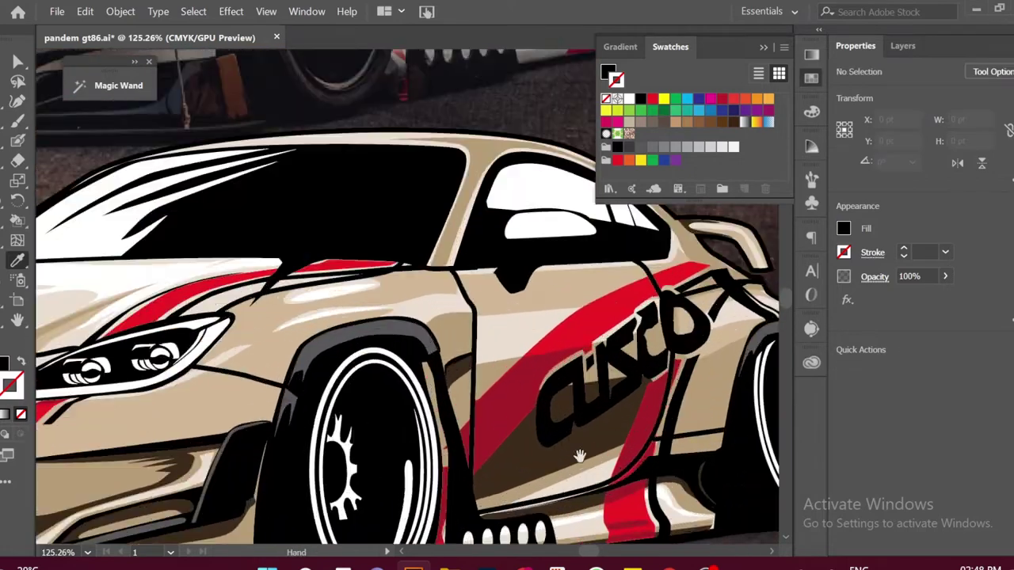
{"action": "key", "text": "p"}
{"action": "left_click", "coordinate": [409, 325]}
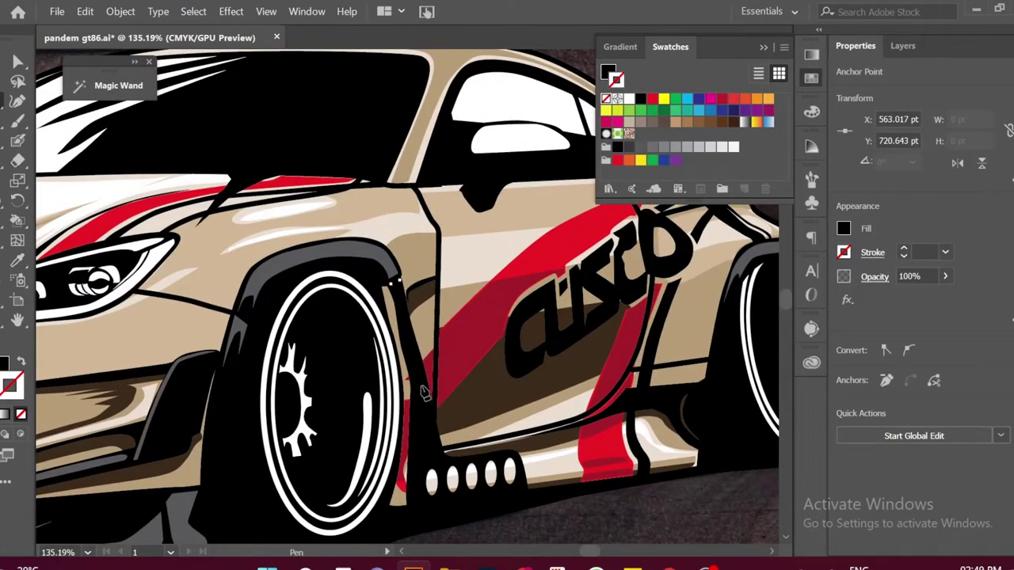
{"action": "left_click", "coordinate": [400, 286]}
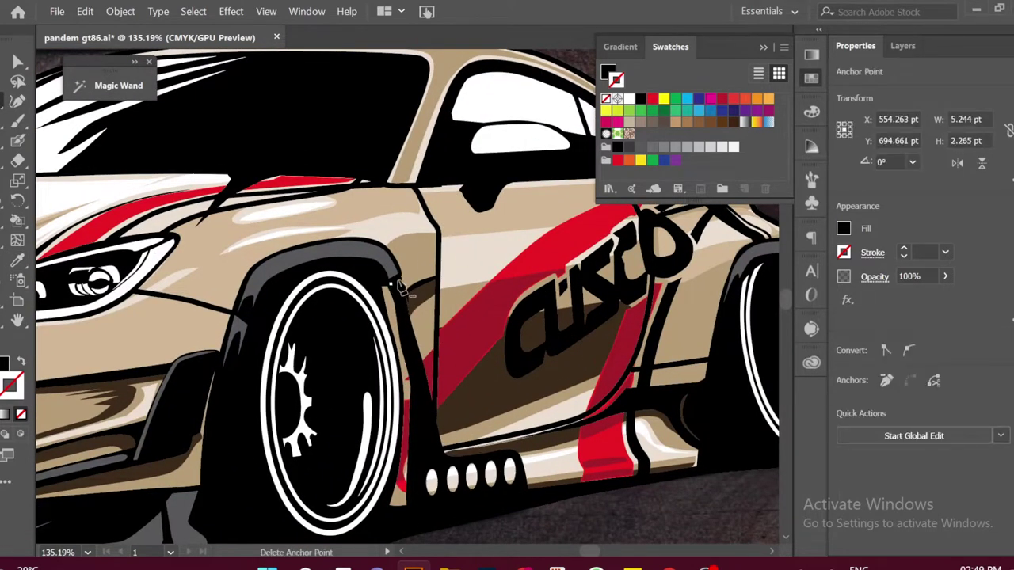
{"action": "left_click", "coordinate": [426, 381]}
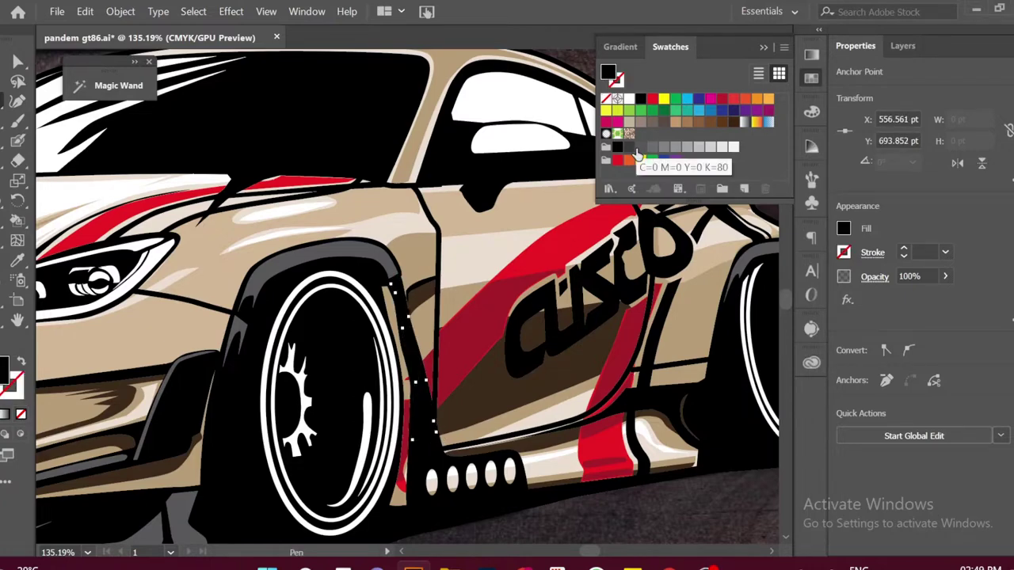
{"action": "left_click", "coordinate": [640, 147]}
{"action": "scroll", "coordinate": [547, 485], "scroll_direction": "down", "scroll_amount": 4}
{"action": "scroll", "coordinate": [543, 404], "scroll_direction": "up", "scroll_amount": 5}
{"action": "key", "text": "p"}
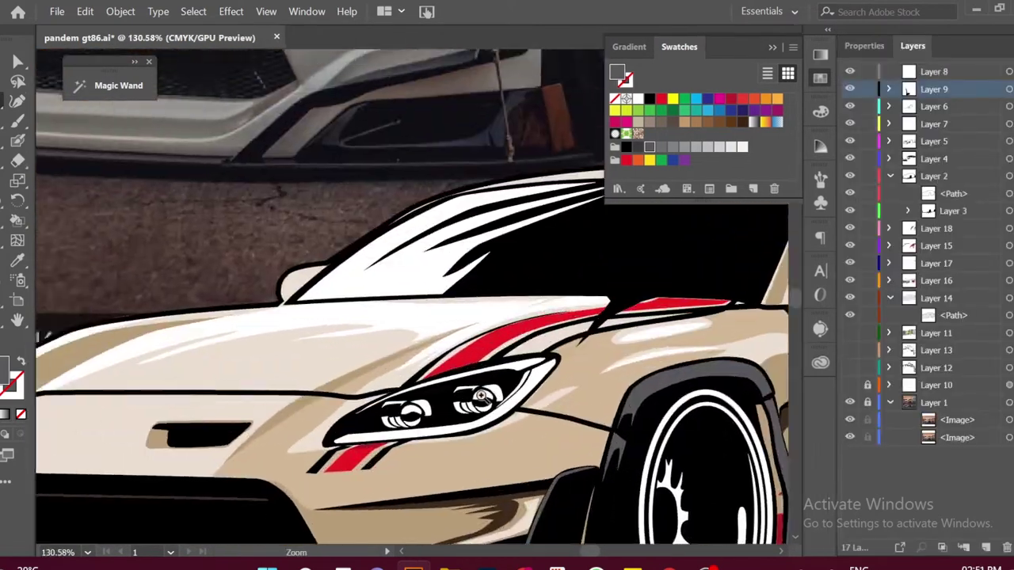
Fill the small detail shape inside the headlight with grey
{"action": "scroll", "coordinate": [473, 422], "scroll_direction": "up", "scroll_amount": 2}
{"action": "left_click", "coordinate": [473, 422]}
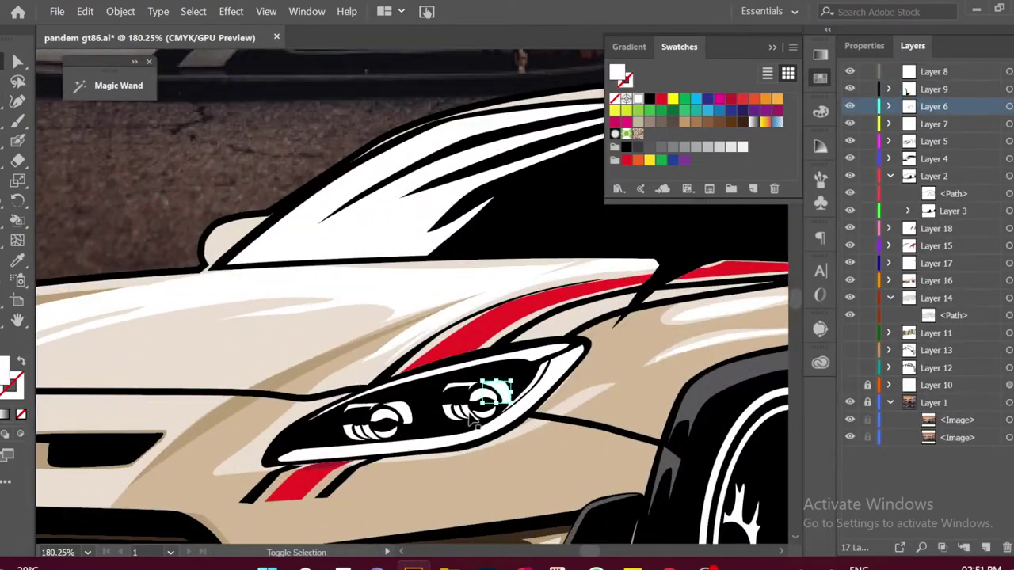
{"action": "left_click", "coordinate": [661, 147]}
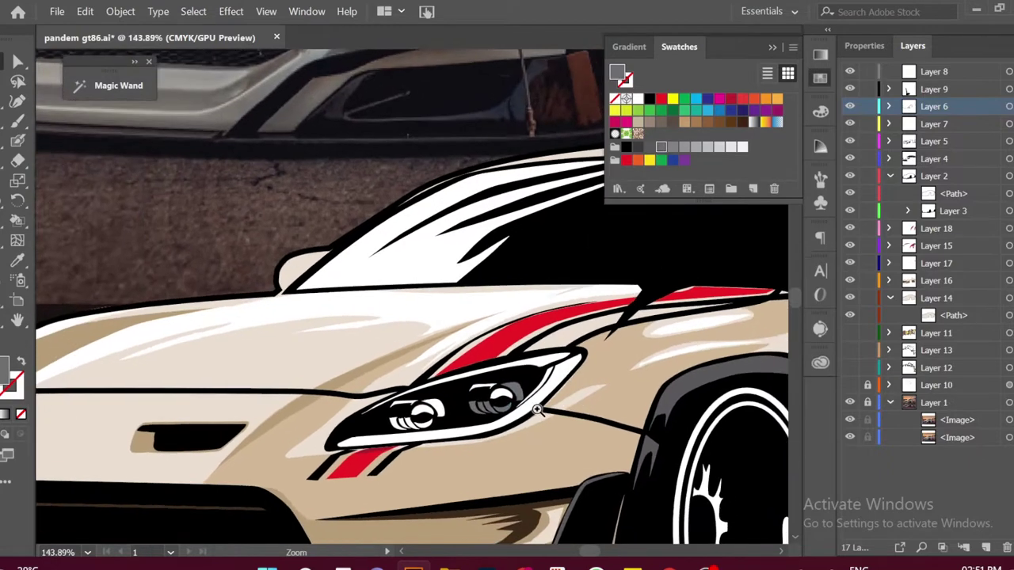
{"action": "scroll", "coordinate": [413, 446], "scroll_direction": "down", "scroll_amount": 3}
{"action": "scroll", "coordinate": [413, 446], "scroll_direction": "up", "scroll_amount": 5}
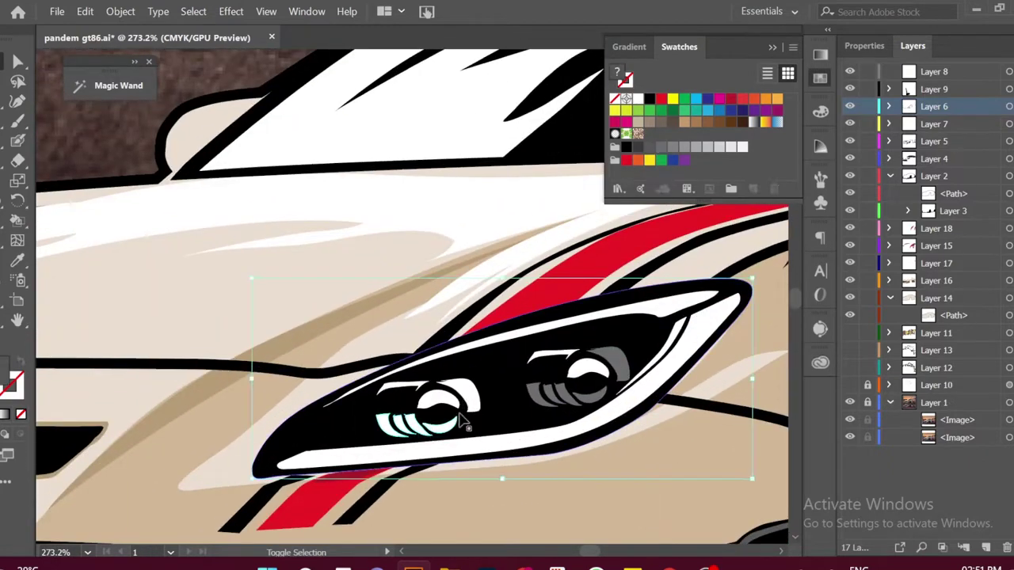
{"action": "scroll", "coordinate": [475, 412], "scroll_direction": "down", "scroll_amount": 3}
{"action": "scroll", "coordinate": [497, 402], "scroll_direction": "down", "scroll_amount": 2}
{"action": "scroll", "coordinate": [497, 402], "scroll_direction": "up", "scroll_amount": 3}
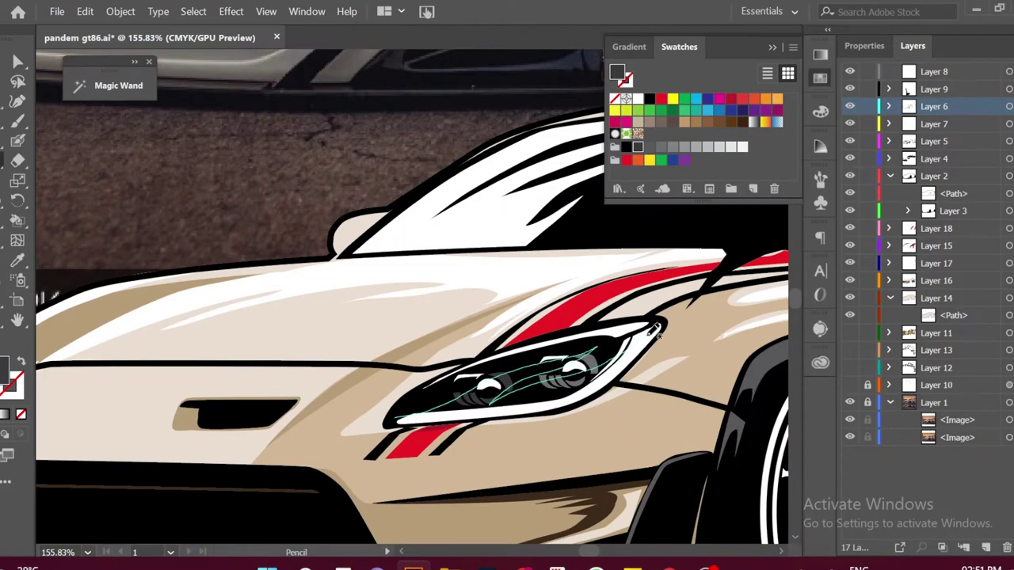
Set the white glare over the headlight lens to 45% opacity
{"action": "left_click", "coordinate": [865, 46]}
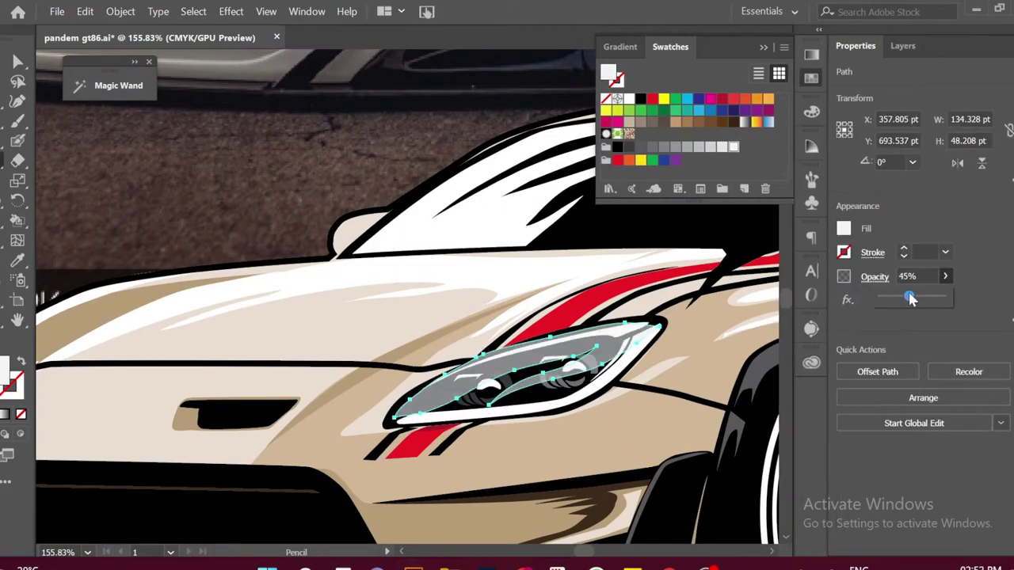
{"action": "scroll", "coordinate": [476, 356], "scroll_direction": "down", "scroll_amount": 3}
{"action": "scroll", "coordinate": [356, 380], "scroll_direction": "up", "scroll_amount": 2}
{"action": "scroll", "coordinate": [301, 406], "scroll_direction": "down", "scroll_amount": 1}
{"action": "scroll", "coordinate": [301, 406], "scroll_direction": "up", "scroll_amount": 3}
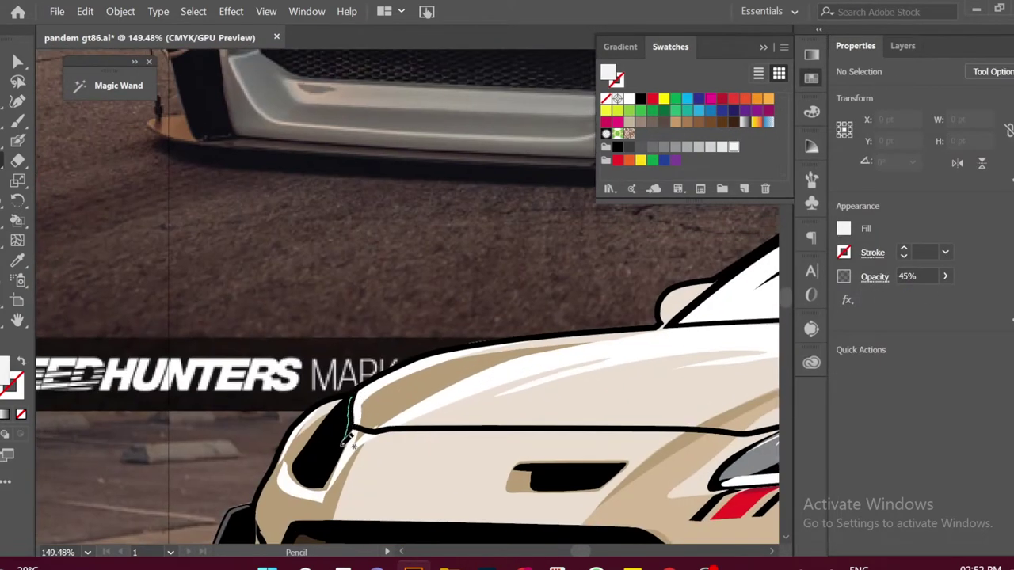
{"action": "scroll", "coordinate": [301, 406], "scroll_direction": "down", "scroll_amount": 3}
{"action": "scroll", "coordinate": [301, 407], "scroll_direction": "up", "scroll_amount": 3}
Draw a small shading shape on the far-side headlight
{"action": "left_click_drag", "start_coordinate": [342, 361], "coordinate": [317, 398]}
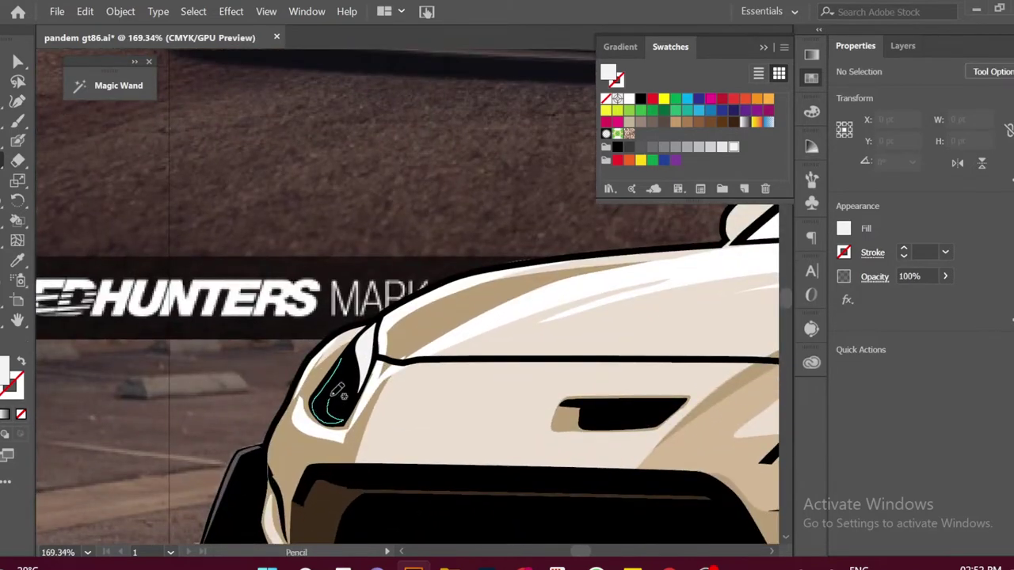
{"action": "scroll", "coordinate": [337, 390], "scroll_direction": "down", "scroll_amount": 3}
{"action": "scroll", "coordinate": [643, 367], "scroll_direction": "up", "scroll_amount": 1}
{"action": "scroll", "coordinate": [643, 367], "scroll_direction": "up", "scroll_amount": 1}
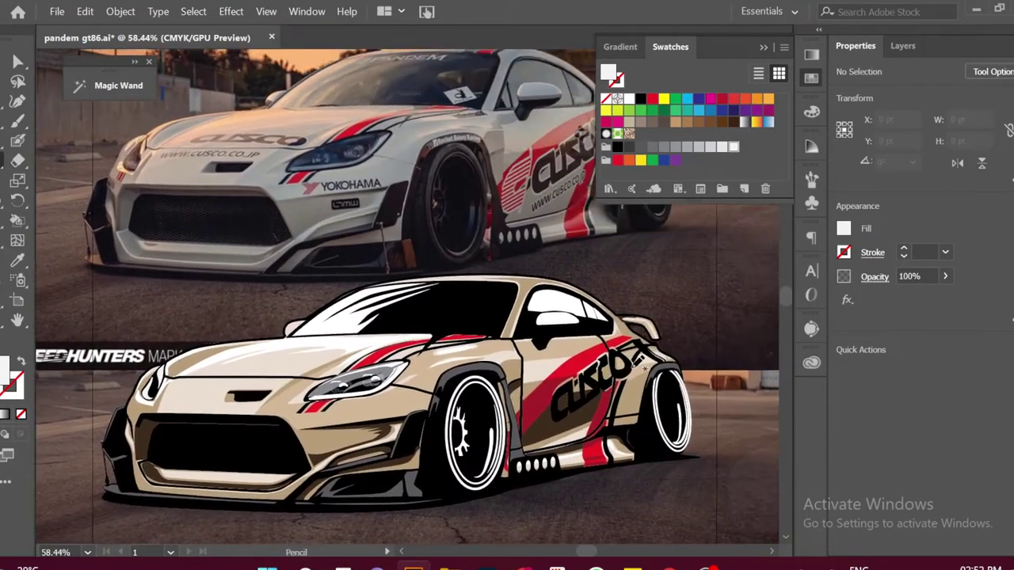
{"action": "scroll", "coordinate": [643, 366], "scroll_direction": "up", "scroll_amount": 1}
{"action": "scroll", "coordinate": [634, 361], "scroll_direction": "up", "scroll_amount": 3}
Draw and fill a small wedge at the base of the windshield pillar
{"action": "left_click_drag", "start_coordinate": [544, 398], "coordinate": [547, 392]}
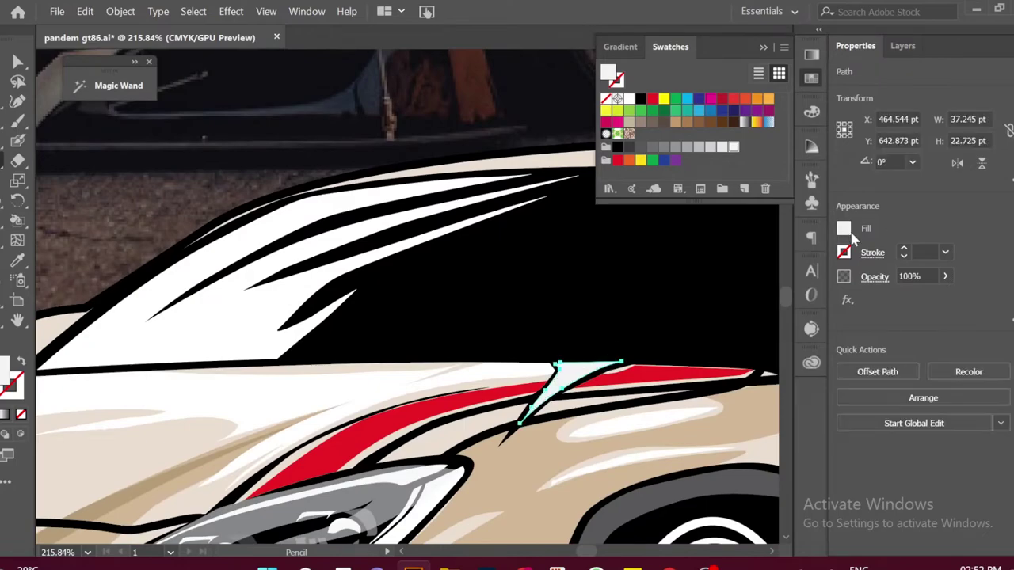
{"action": "left_click", "coordinate": [641, 151]}
{"action": "scroll", "coordinate": [602, 355], "scroll_direction": "down", "scroll_amount": 3}
{"action": "scroll", "coordinate": [602, 355], "scroll_direction": "down", "scroll_amount": 2}
{"action": "key", "text": "ctrl+shift+a"}
{"action": "scroll", "coordinate": [554, 357], "scroll_direction": "down", "scroll_amount": 2}
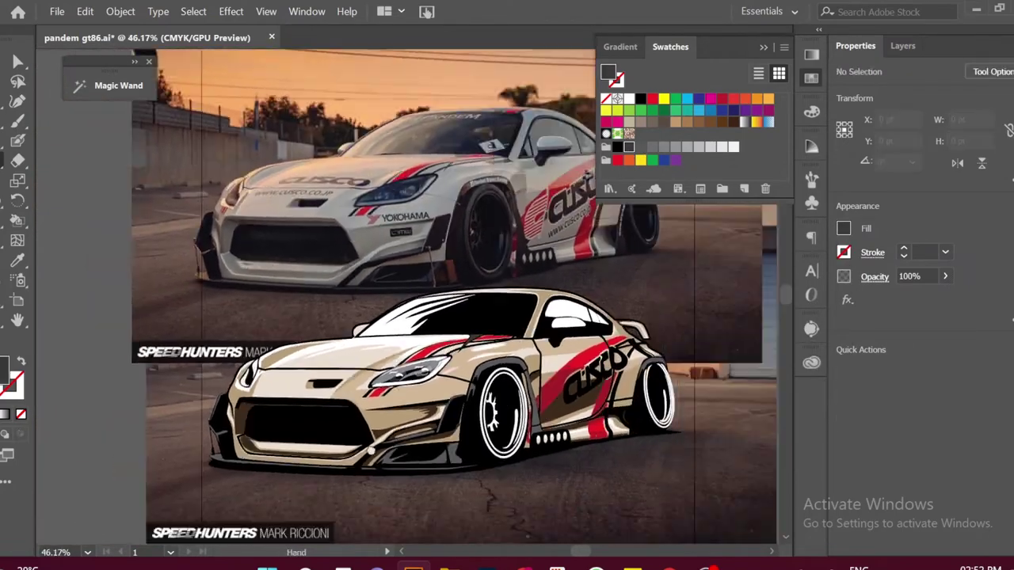
{"action": "scroll", "coordinate": [507, 380], "scroll_direction": "right", "scroll_amount": 1}
{"action": "scroll", "coordinate": [502, 387], "scroll_direction": "up", "scroll_amount": 8}
{"action": "scroll", "coordinate": [376, 412], "scroll_direction": "up", "scroll_amount": 2}
Draw a shading shape inside the left end of the hood vent
{"action": "left_click_drag", "start_coordinate": [376, 412], "coordinate": [396, 455]}
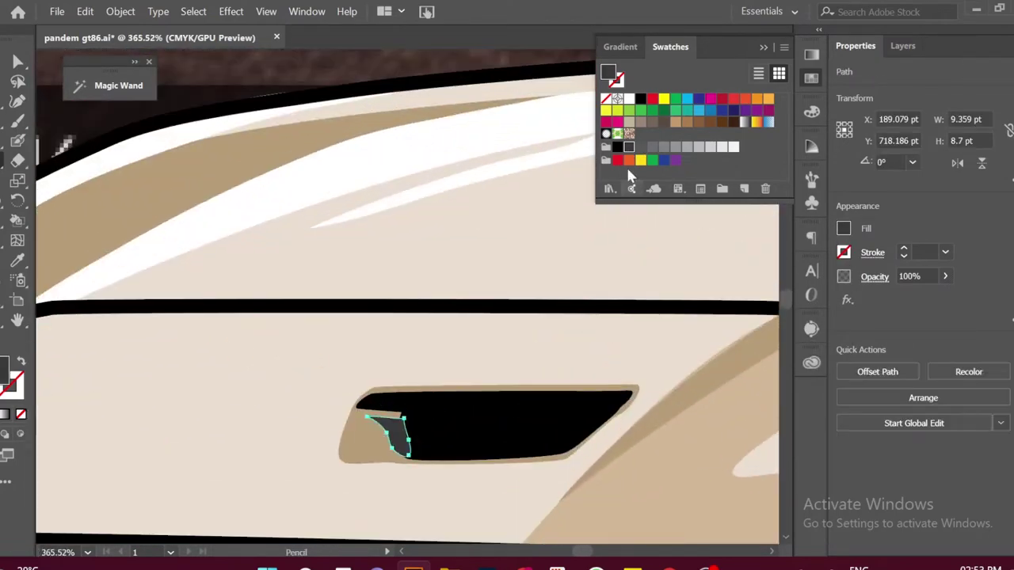
{"action": "scroll", "coordinate": [579, 400], "scroll_direction": "down", "scroll_amount": 5}
{"action": "scroll", "coordinate": [578, 400], "scroll_direction": "down", "scroll_amount": 2}
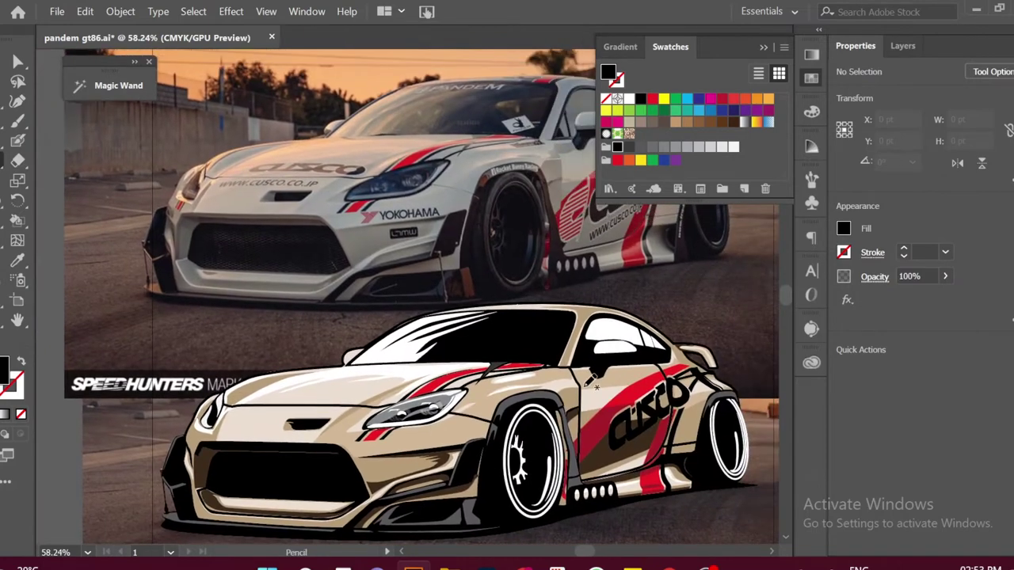
{"action": "scroll", "coordinate": [592, 382], "scroll_direction": "up", "scroll_amount": 4}
{"action": "left_click", "coordinate": [444, 441], "text": "ctrl"}
{"action": "key", "text": "ctrl+shift+a"}
{"action": "scroll", "coordinate": [439, 398], "scroll_direction": "down", "scroll_amount": 3}
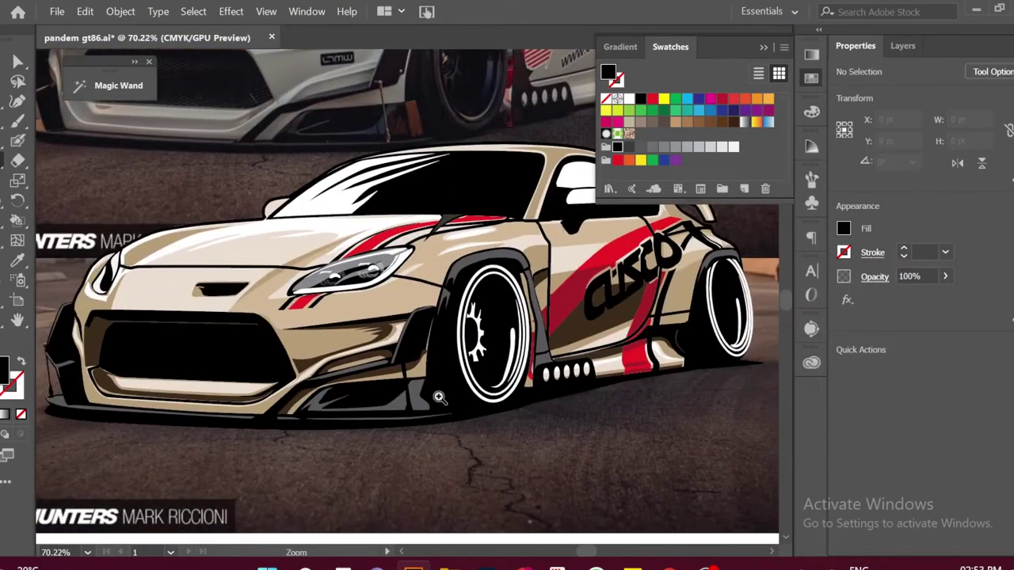
{"action": "scroll", "coordinate": [439, 398], "scroll_direction": "up", "scroll_amount": 3}
Draw a thin grey strut beneath the front bumper splitter
{"action": "key", "text": "p"}
{"action": "left_click", "coordinate": [346, 295]}
{"action": "scroll", "coordinate": [356, 434], "scroll_direction": "down", "scroll_amount": 2}
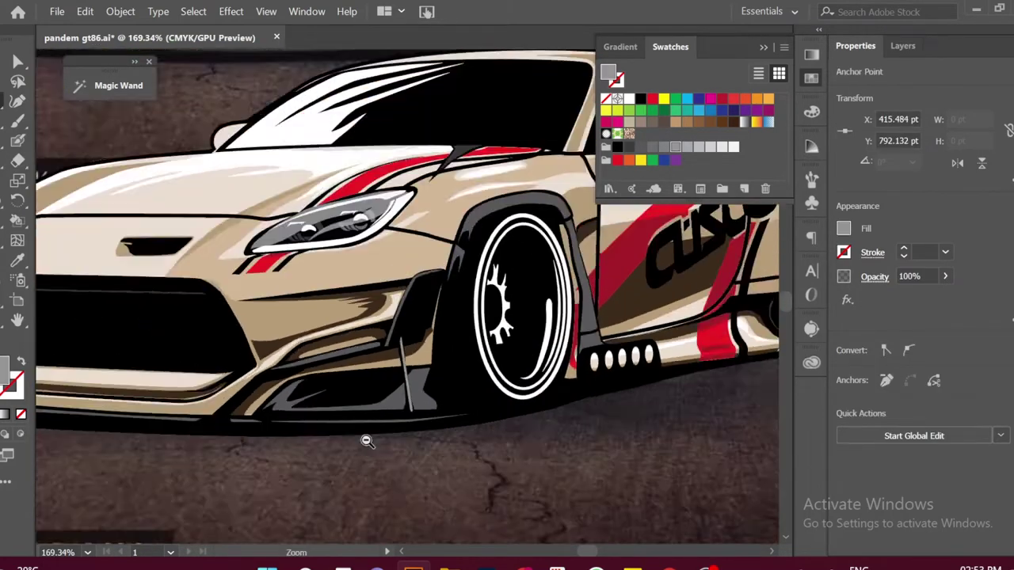
{"action": "scroll", "coordinate": [333, 436], "scroll_direction": "down", "scroll_amount": 2}
{"action": "scroll", "coordinate": [446, 437], "scroll_direction": "up", "scroll_amount": 5}
{"action": "key", "text": "Escape"}
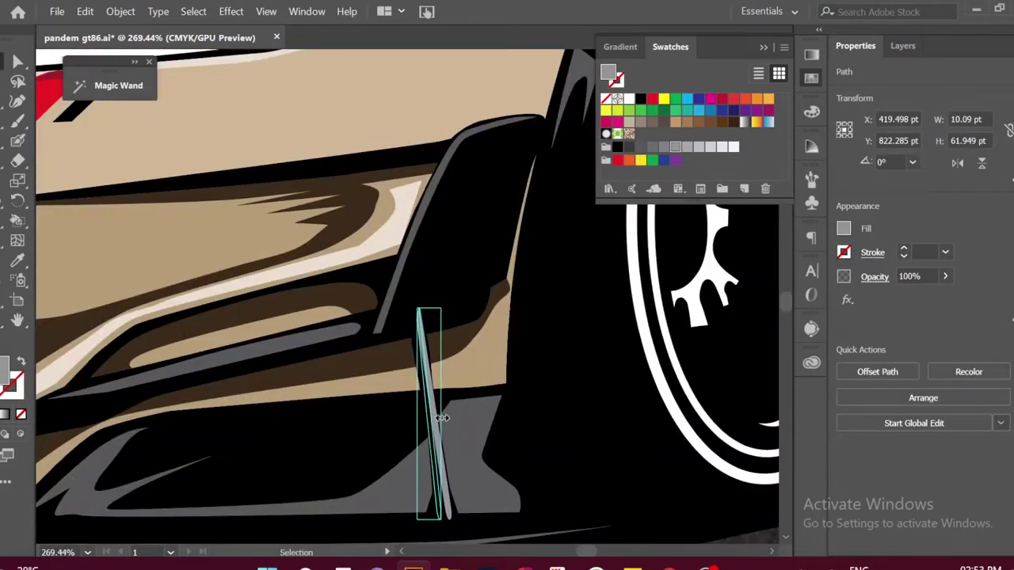
{"action": "scroll", "coordinate": [435, 444], "scroll_direction": "down", "scroll_amount": 3}
{"action": "scroll", "coordinate": [502, 470], "scroll_direction": "up", "scroll_amount": 5}
{"action": "key", "text": "ctrl+shift+a"}
Pencil a small side-mirror shape beside the side window
{"action": "key", "text": "n"}
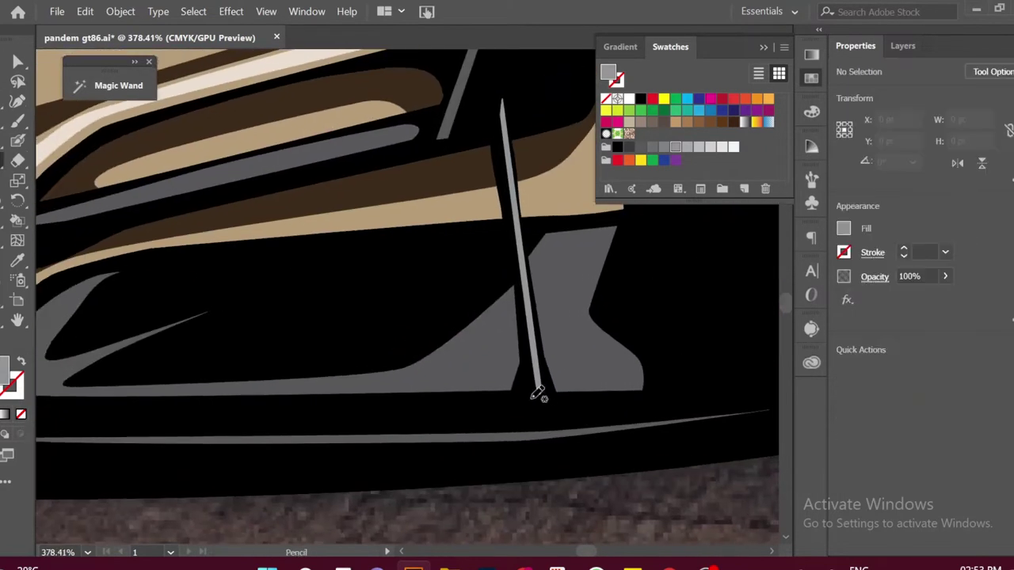
{"action": "scroll", "coordinate": [542, 399], "scroll_direction": "down", "scroll_amount": 5}
{"action": "scroll", "coordinate": [650, 385], "scroll_direction": "up", "scroll_amount": 5}
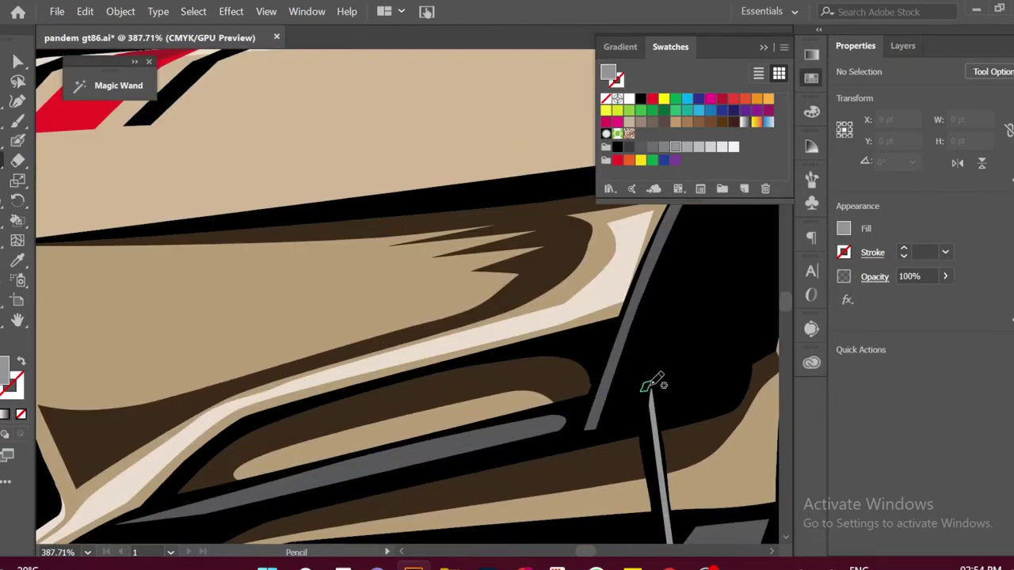
{"action": "scroll", "coordinate": [557, 489], "scroll_direction": "down", "scroll_amount": 4}
{"action": "scroll", "coordinate": [557, 489], "scroll_direction": "down", "scroll_amount": 3}
{"action": "scroll", "coordinate": [558, 357], "scroll_direction": "up", "scroll_amount": 5}
{"action": "scroll", "coordinate": [468, 396], "scroll_direction": "down", "scroll_amount": 1}
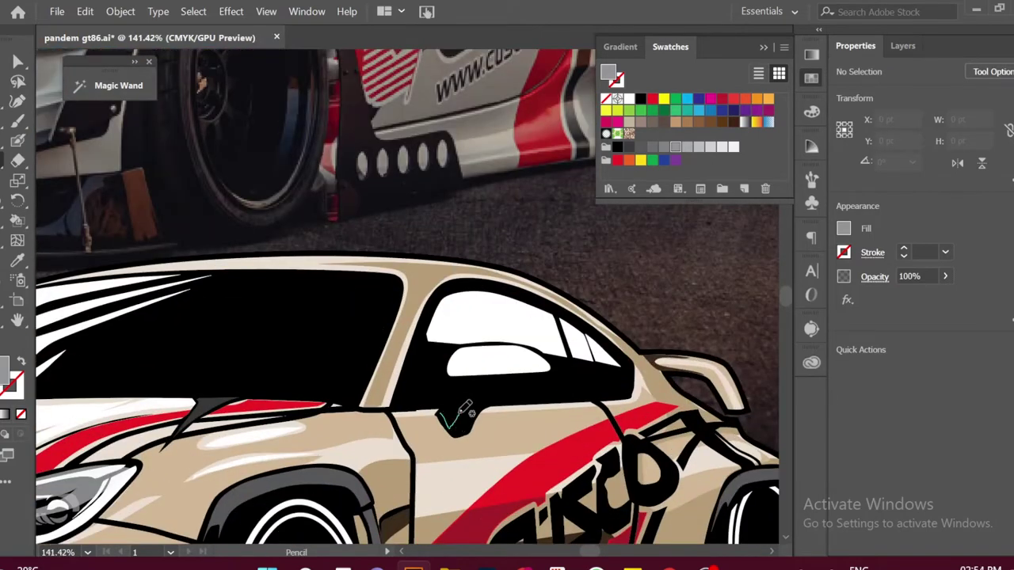
{"action": "scroll", "coordinate": [583, 344], "scroll_direction": "down", "scroll_amount": 2}
{"action": "scroll", "coordinate": [583, 344], "scroll_direction": "up", "scroll_amount": 2}
{"action": "left_click_drag", "start_coordinate": [526, 412], "coordinate": [538, 404]}
Eyedrop the light cream body colour onto the side-mirror shape
{"action": "scroll", "coordinate": [537, 420], "scroll_direction": "down", "scroll_amount": 3}
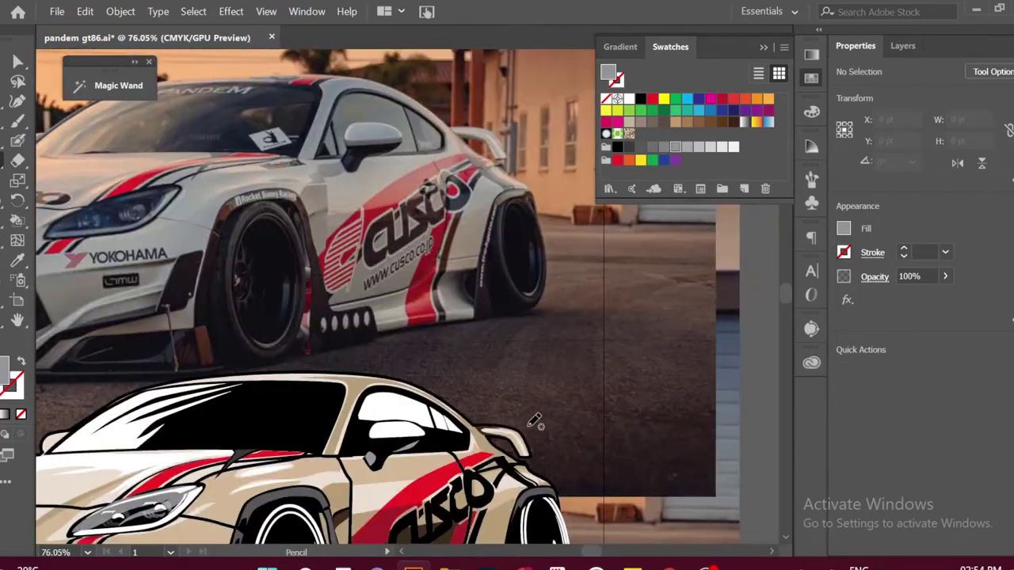
{"action": "key", "text": "i"}
{"action": "left_click", "coordinate": [577, 421]}
{"action": "left_click", "coordinate": [505, 464]}
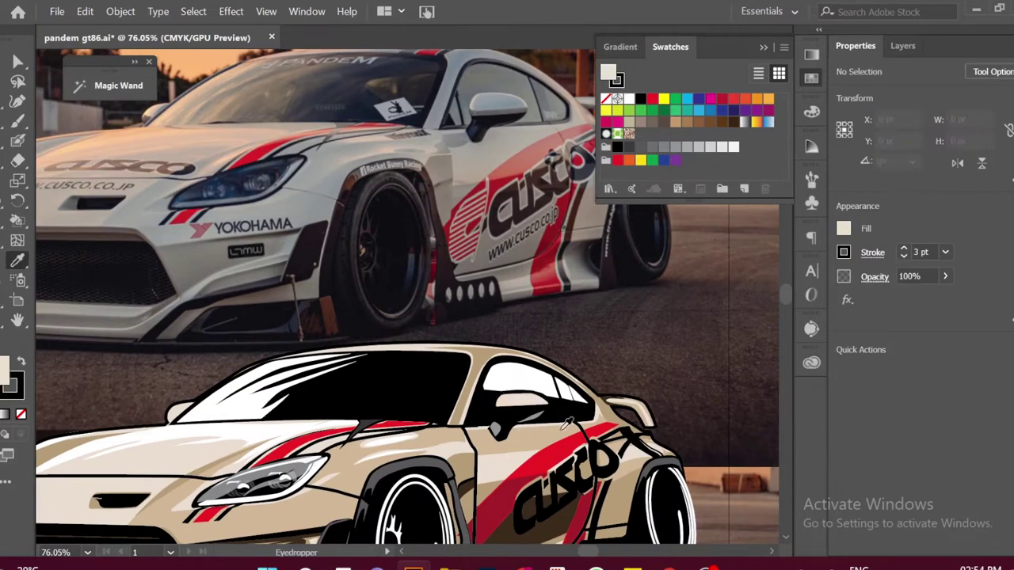
{"action": "left_click", "coordinate": [507, 452]}
{"action": "scroll", "coordinate": [507, 443], "scroll_direction": "up", "scroll_amount": 3}
{"action": "key", "text": "n"}
{"action": "scroll", "coordinate": [492, 438], "scroll_direction": "up", "scroll_amount": 1}
{"action": "key", "text": "ctrl+shift+a"}
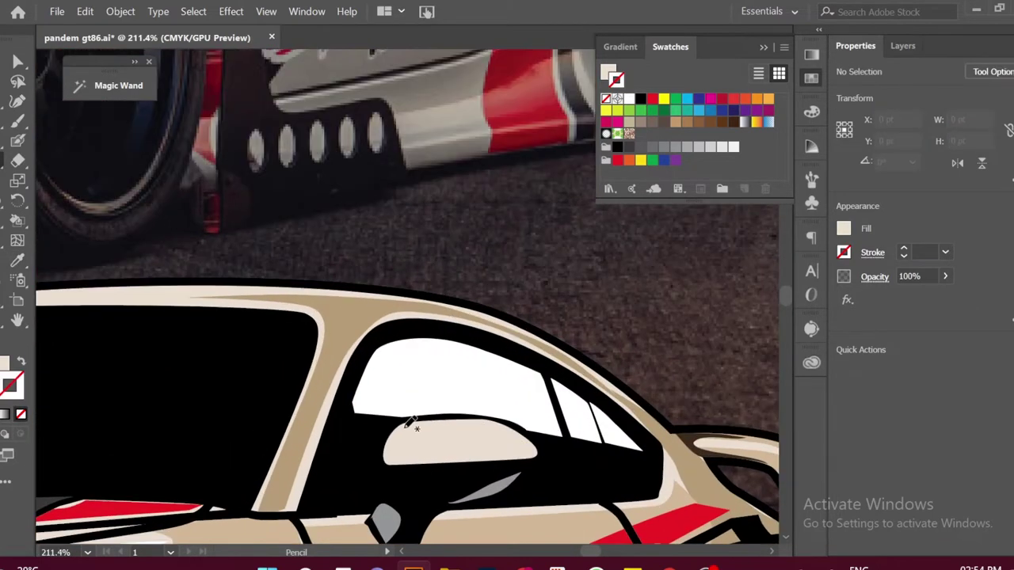
Clear the selection and fit the whole artboard in view
{"action": "key", "text": "i"}
{"action": "key", "text": "ctrl+shift+a"}
{"action": "key", "text": "ctrl+0"}
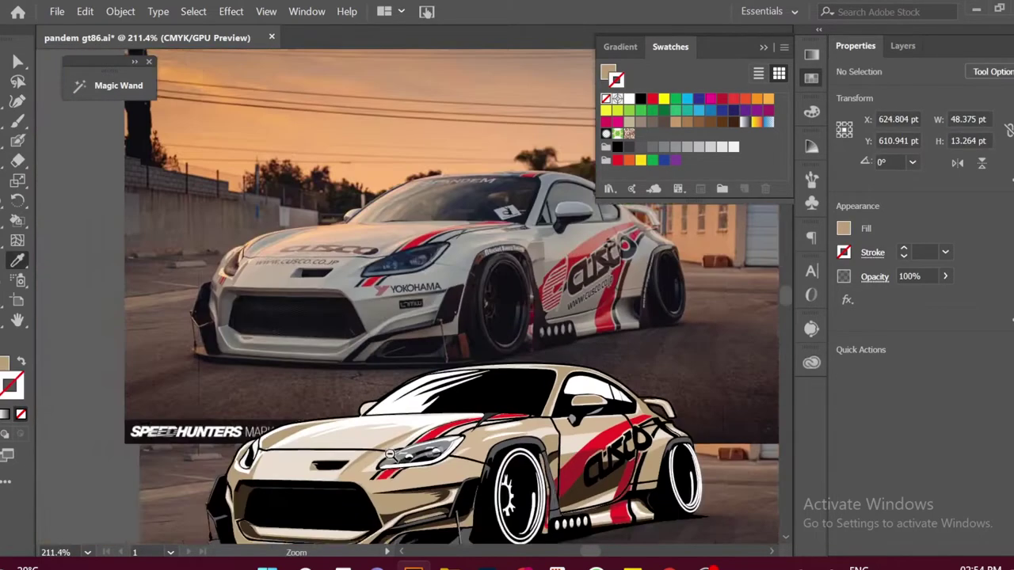
{"action": "left_click_drag", "start_coordinate": [622, 481], "coordinate": [613, 393]}
{"action": "scroll", "coordinate": [507, 420], "scroll_direction": "up", "scroll_amount": 2}
Expand the front wheel's rim strokes into filled shapes, keeping Fill and Stroke
{"action": "key", "text": "v"}
{"action": "double_click", "coordinate": [401, 448]}
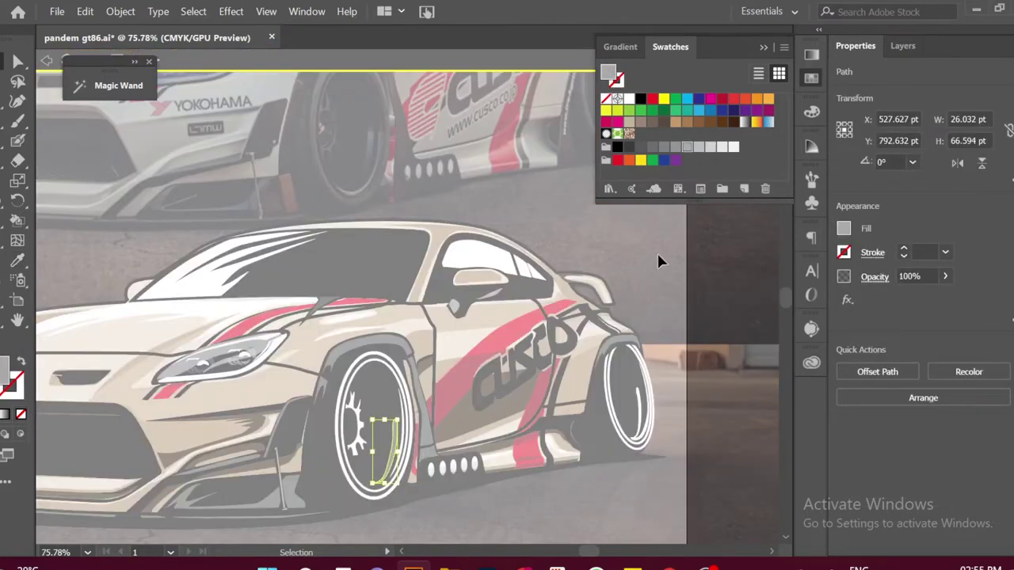
{"action": "scroll", "coordinate": [410, 431], "scroll_direction": "up", "scroll_amount": 2}
{"action": "left_click", "coordinate": [407, 452], "text": "shift"}
{"action": "left_click", "coordinate": [121, 11]}
{"action": "left_click", "coordinate": [150, 198]}
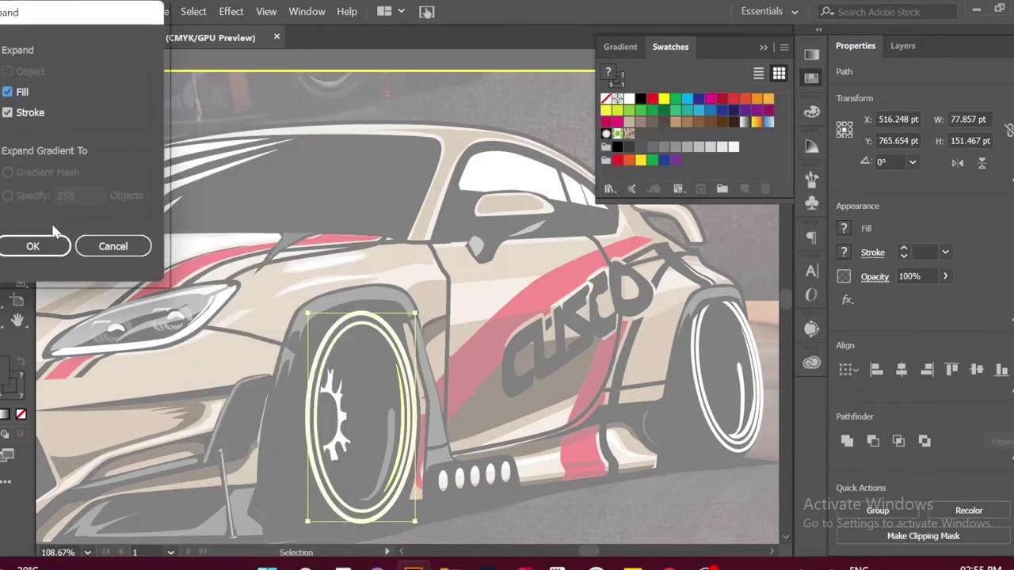
{"action": "left_click", "coordinate": [30, 244]}
{"action": "key", "text": "Escape"}
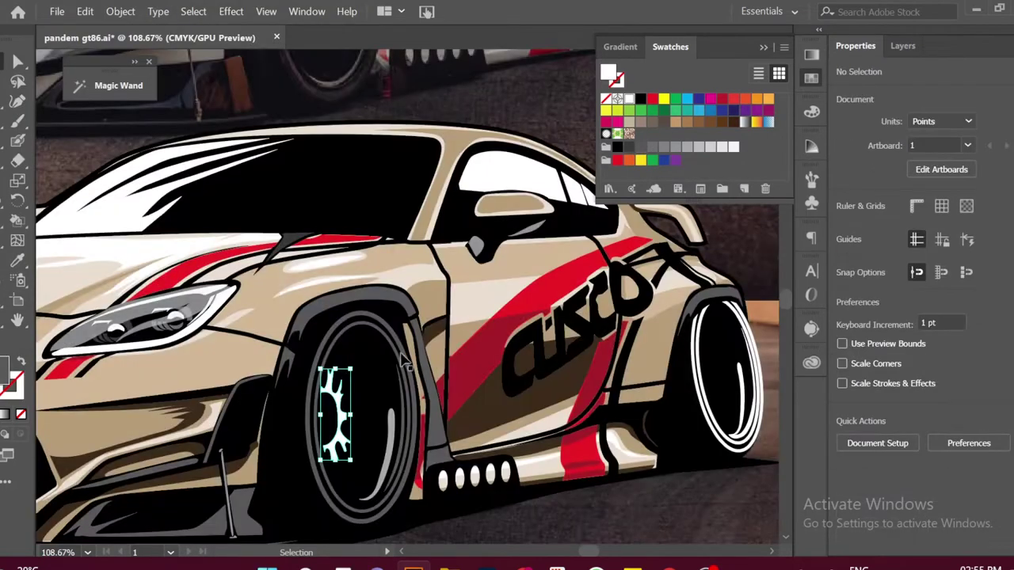
Recolour the rear wheel's rim outlines with the dark grey swatch
{"action": "scroll", "coordinate": [650, 427], "scroll_direction": "down", "scroll_amount": 1}
{"action": "scroll", "coordinate": [650, 428], "scroll_direction": "up", "scroll_amount": 3}
{"action": "left_click", "coordinate": [519, 479]}
{"action": "double_click", "coordinate": [523, 485]}
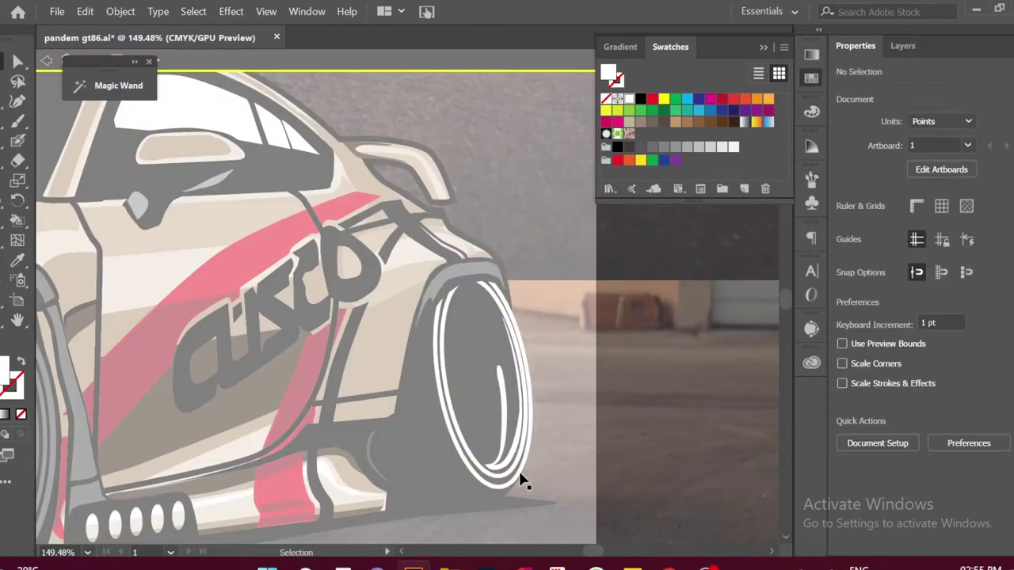
{"action": "left_click", "coordinate": [516, 464]}
{"action": "left_click", "coordinate": [632, 148]}
{"action": "left_click", "coordinate": [611, 408]}
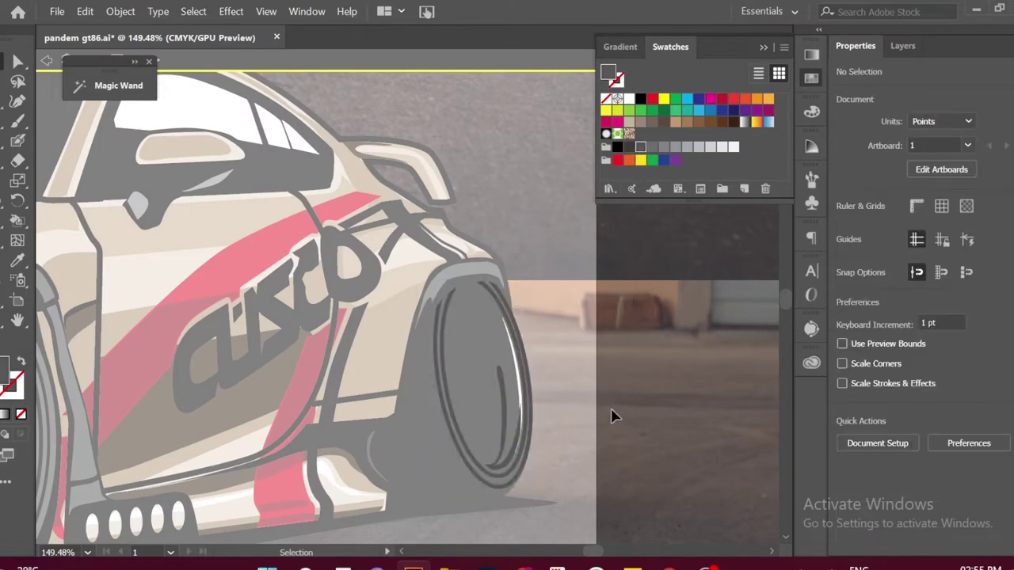
{"action": "key", "text": "Escape"}
{"action": "scroll", "coordinate": [611, 408], "scroll_direction": "down", "scroll_amount": 4}
{"action": "scroll", "coordinate": [656, 400], "scroll_direction": "down", "scroll_amount": 1}
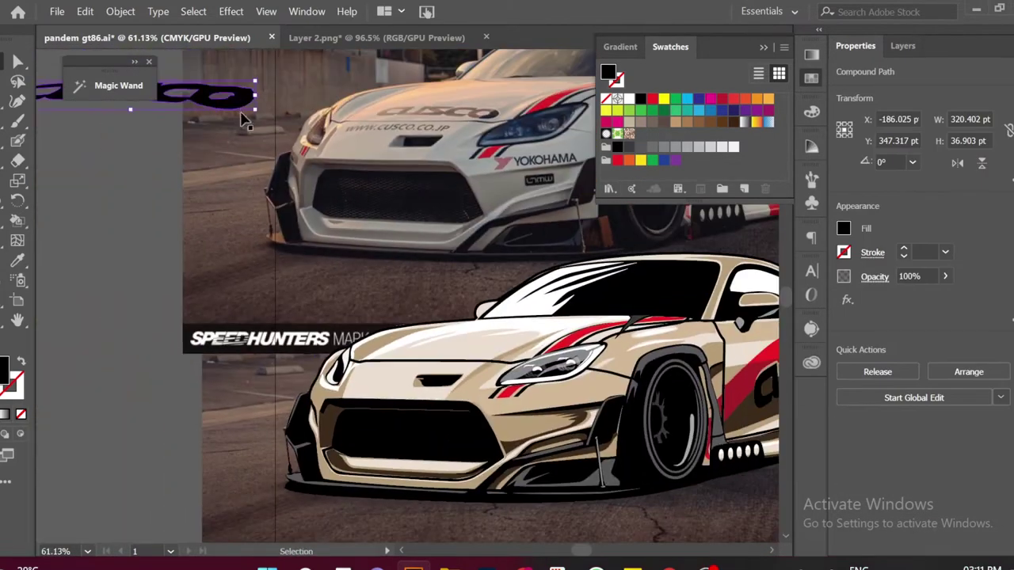
Move the CUSCO logo onto the hood and shrink it to about 187 pt wide
{"action": "left_click_drag", "start_coordinate": [244, 119], "coordinate": [560, 383]}
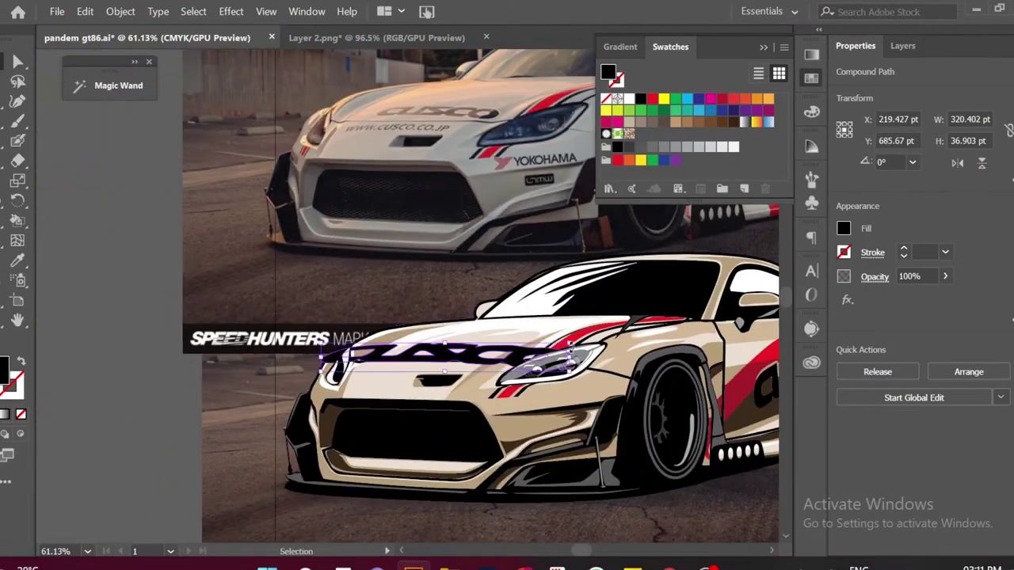
{"action": "left_click_drag", "start_coordinate": [473, 349], "coordinate": [441, 354]}
{"action": "scroll", "coordinate": [442, 364], "scroll_direction": "up", "scroll_amount": 2}
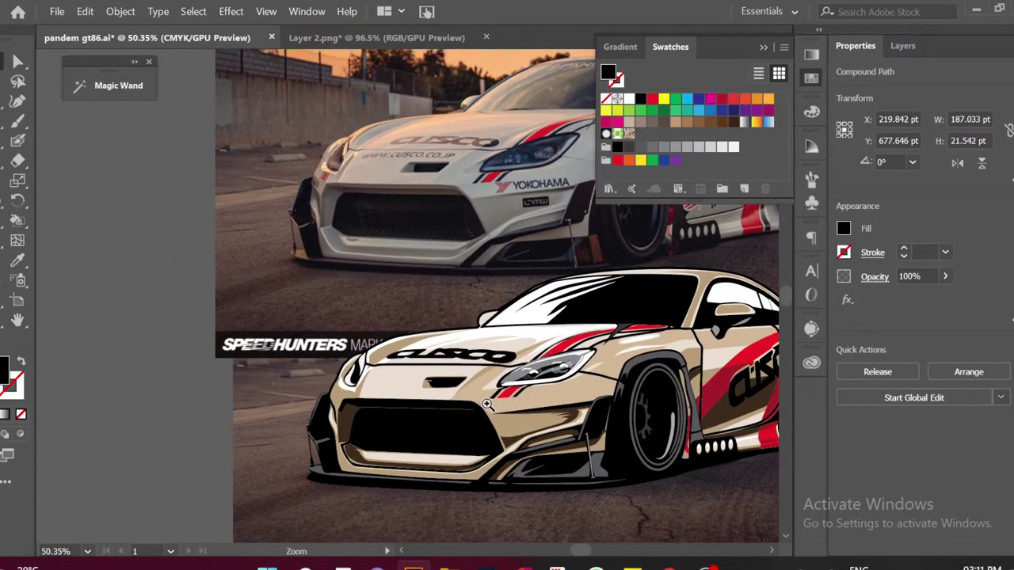
{"action": "scroll", "coordinate": [442, 364], "scroll_direction": "up", "scroll_amount": 1}
{"action": "scroll", "coordinate": [358, 336], "scroll_direction": "down", "scroll_amount": 2}
{"action": "scroll", "coordinate": [358, 335], "scroll_direction": "down", "scroll_amount": 1}
{"action": "scroll", "coordinate": [444, 412], "scroll_direction": "up", "scroll_amount": 3}
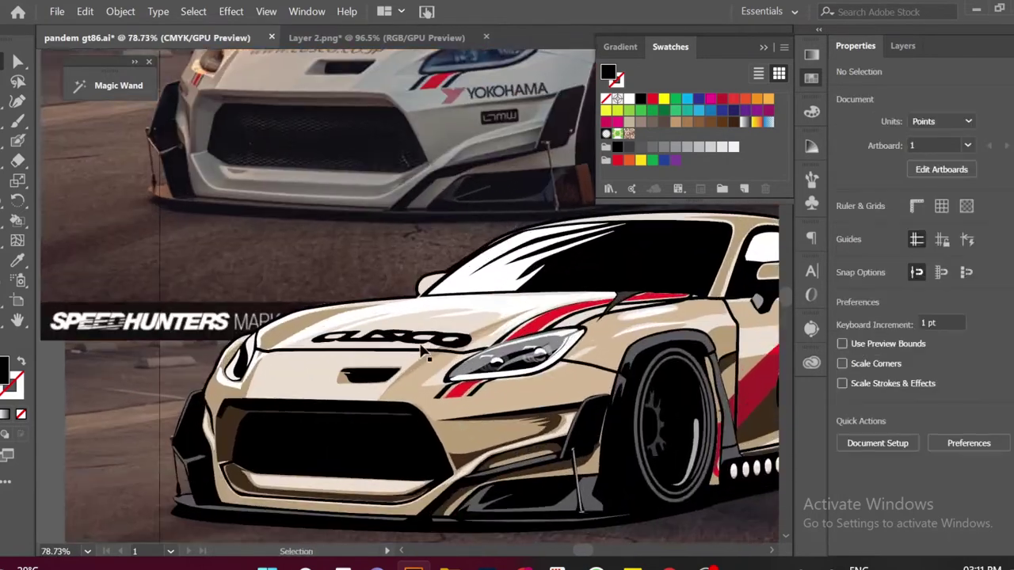
Draw an unfilled Pencil shape over the logo's left letters and select it with the logo
{"action": "left_click", "coordinate": [466, 427]}
{"action": "scroll", "coordinate": [407, 321], "scroll_direction": "up", "scroll_amount": 3}
{"action": "scroll", "coordinate": [385, 351], "scroll_direction": "down", "scroll_amount": 3}
{"action": "left_click", "coordinate": [386, 351]}
{"action": "scroll", "coordinate": [385, 351], "scroll_direction": "up", "scroll_amount": 3}
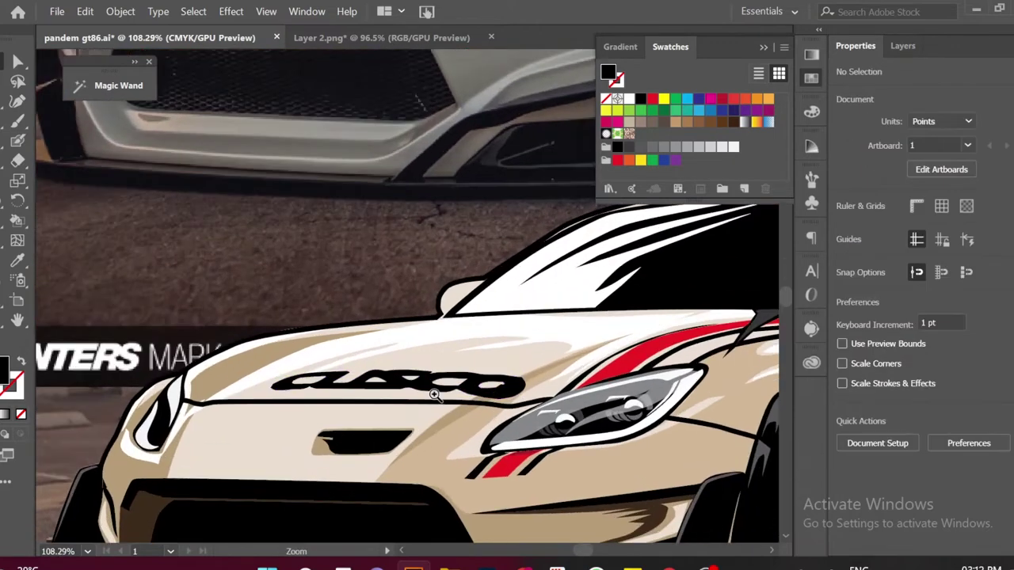
{"action": "scroll", "coordinate": [435, 354], "scroll_direction": "up", "scroll_amount": 3}
{"action": "key", "text": "n"}
{"action": "left_click_drag", "start_coordinate": [476, 349], "coordinate": [373, 388]}
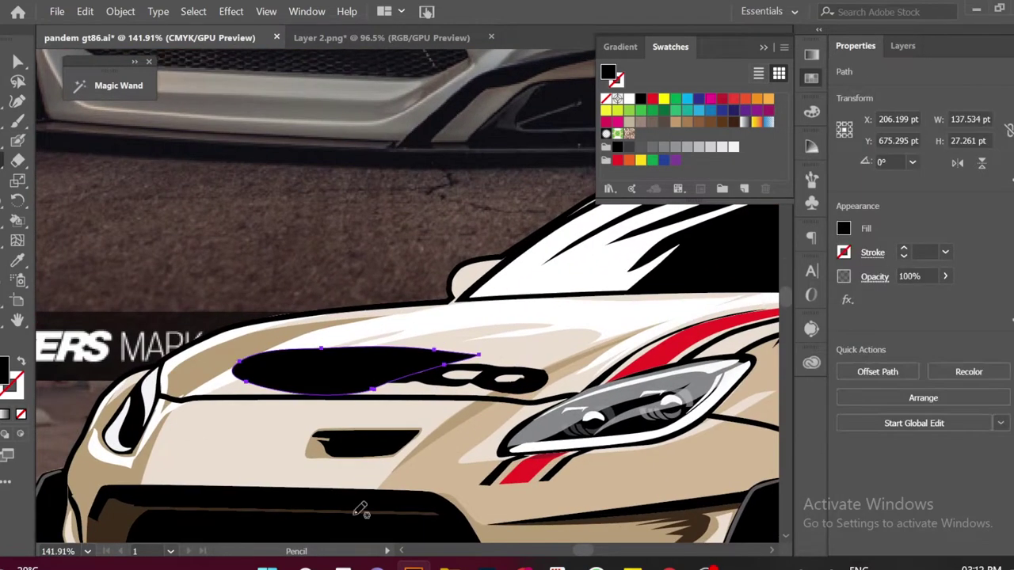
{"action": "left_click", "coordinate": [20, 414]}
{"action": "key", "text": "v"}
{"action": "left_click_drag", "start_coordinate": [348, 352], "coordinate": [415, 450]}
Merge the Pencil shape and logo letters into one shape with the Shape Builder
{"action": "left_click", "coordinate": [19, 223]}
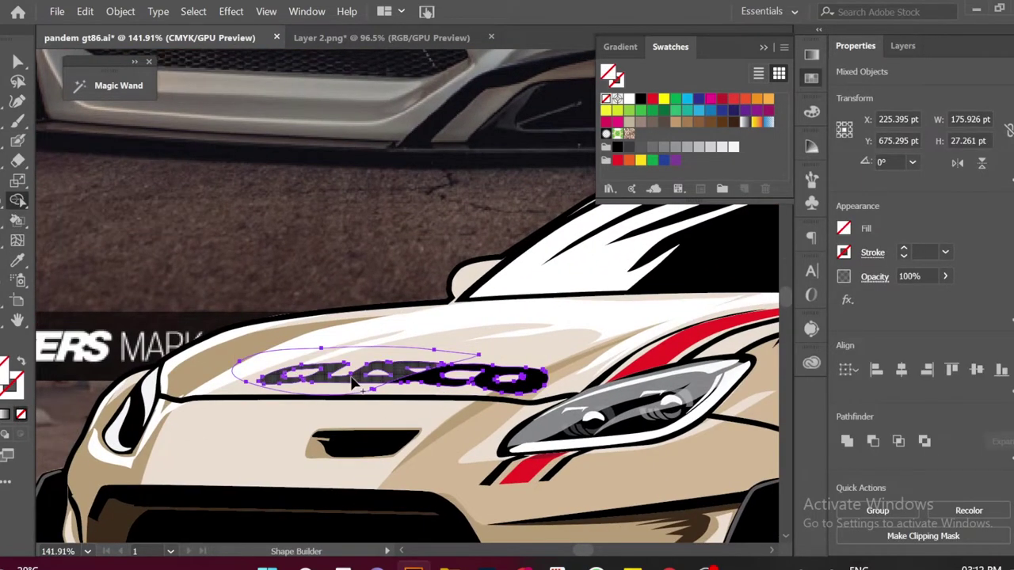
{"action": "left_click", "coordinate": [315, 376]}
{"action": "key", "text": "ctrl+z"}
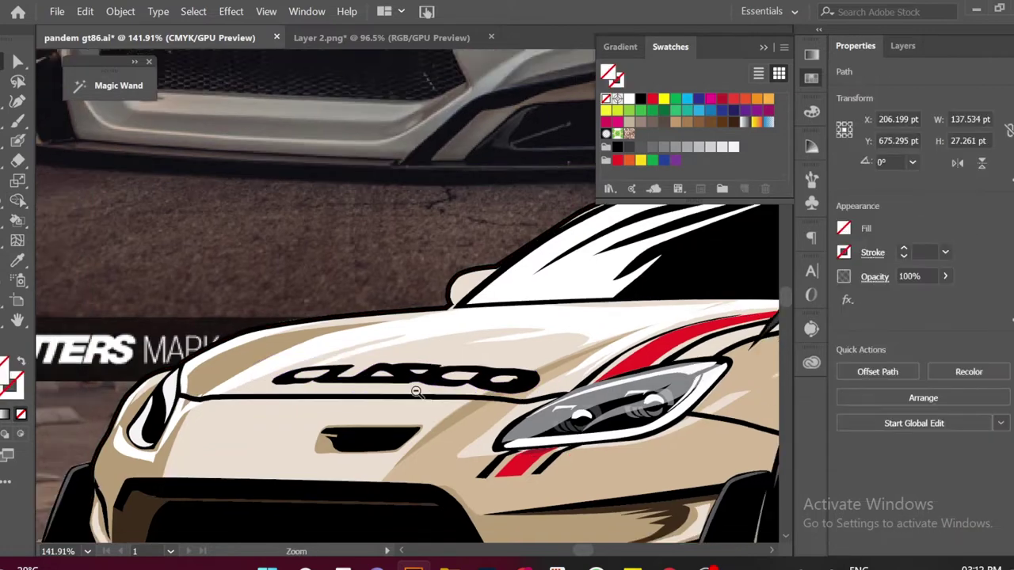
{"action": "scroll", "coordinate": [415, 389], "scroll_direction": "up", "scroll_amount": 1}
{"action": "key", "text": "v"}
{"action": "left_click", "coordinate": [17, 208]}
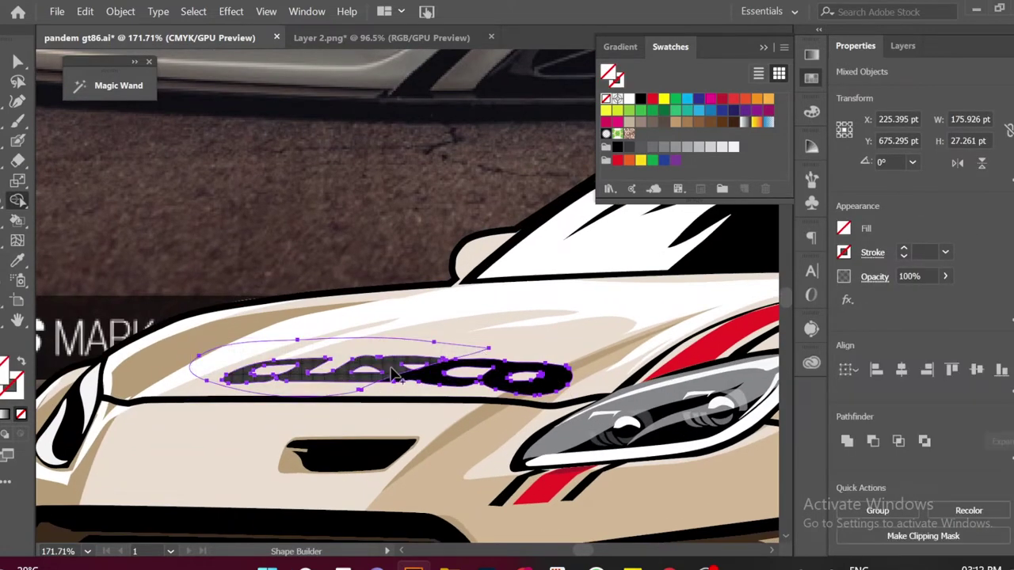
{"action": "left_click", "coordinate": [394, 375]}
{"action": "key", "text": "v"}
Fill the merged hood logo black
{"action": "left_click", "coordinate": [419, 373]}
{"action": "left_click", "coordinate": [845, 231]}
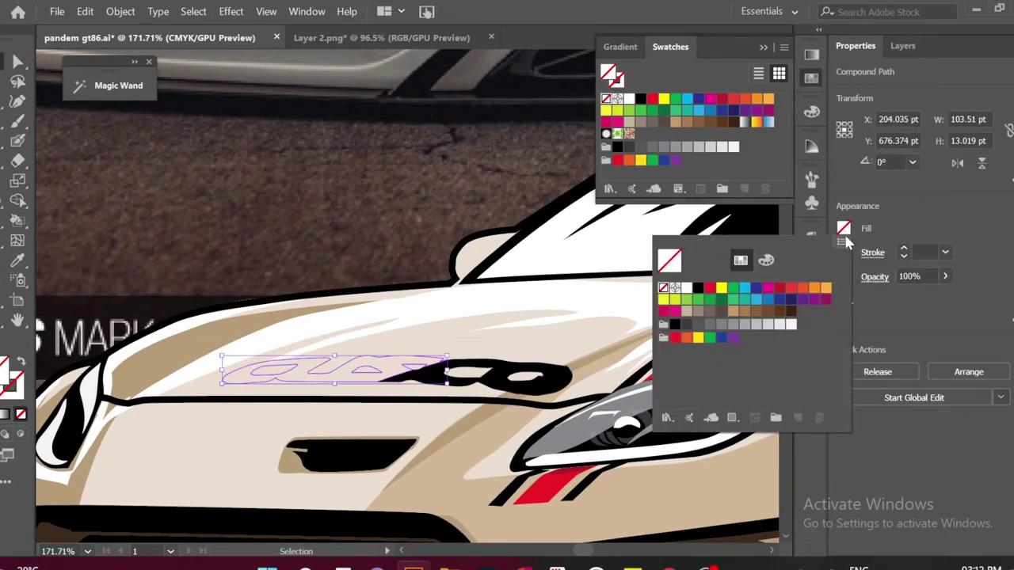
{"action": "left_click", "coordinate": [675, 324]}
{"action": "key", "text": "ctrl+shift+a"}
{"action": "scroll", "coordinate": [507, 317], "scroll_direction": "down", "scroll_amount": 3}
{"action": "scroll", "coordinate": [564, 357], "scroll_direction": "up", "scroll_amount": 4}
{"action": "scroll", "coordinate": [519, 371], "scroll_direction": "up", "scroll_amount": 2}
Touch up the hood logo with the Blob Brush, then deselect everything
{"action": "key", "text": "shift+b"}
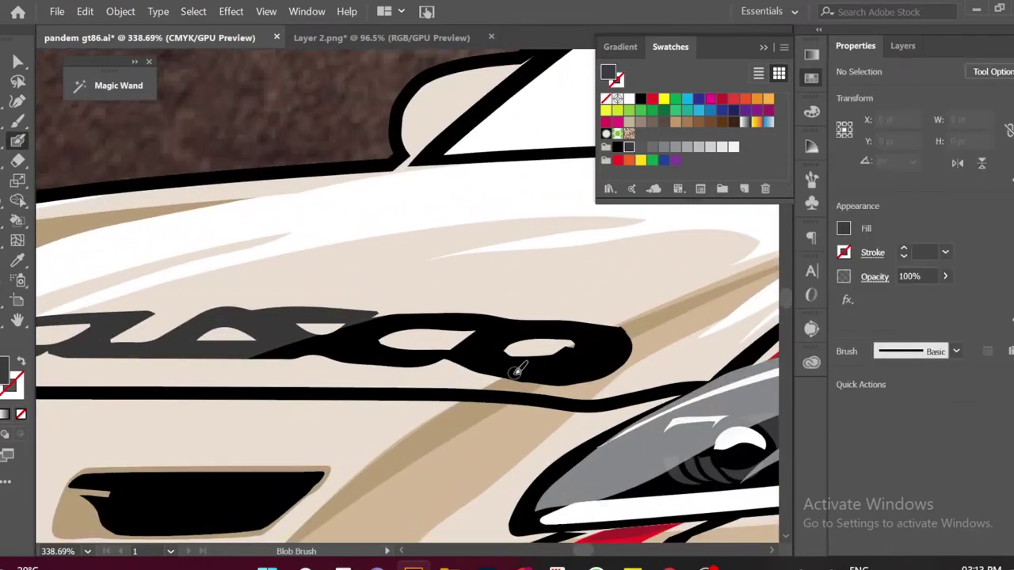
{"action": "scroll", "coordinate": [579, 342], "scroll_direction": "down", "scroll_amount": 3}
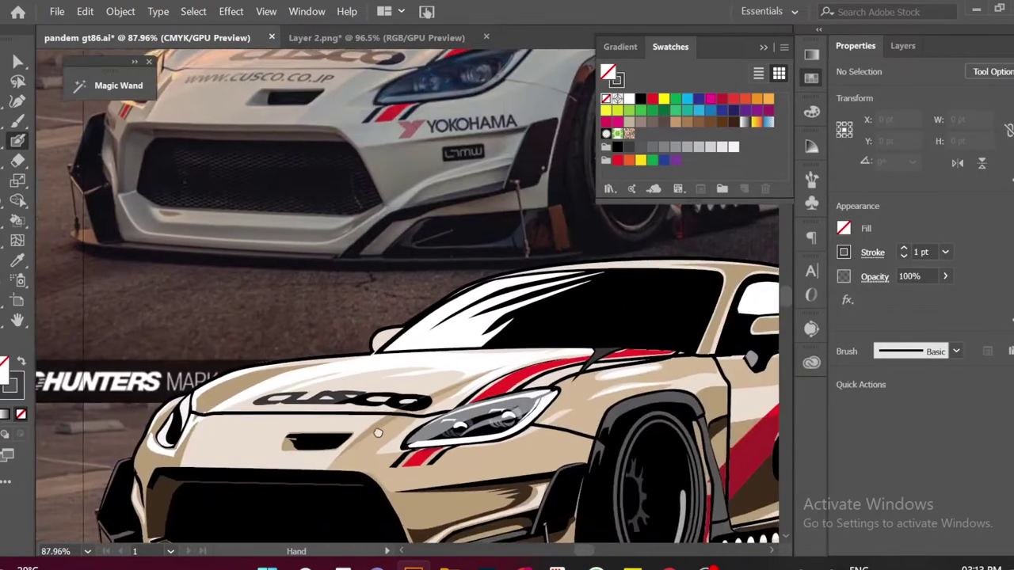
{"action": "scroll", "coordinate": [425, 434], "scroll_direction": "up", "scroll_amount": 4}
{"action": "left_click", "coordinate": [425, 434]}
{"action": "scroll", "coordinate": [425, 404], "scroll_direction": "down", "scroll_amount": 5}
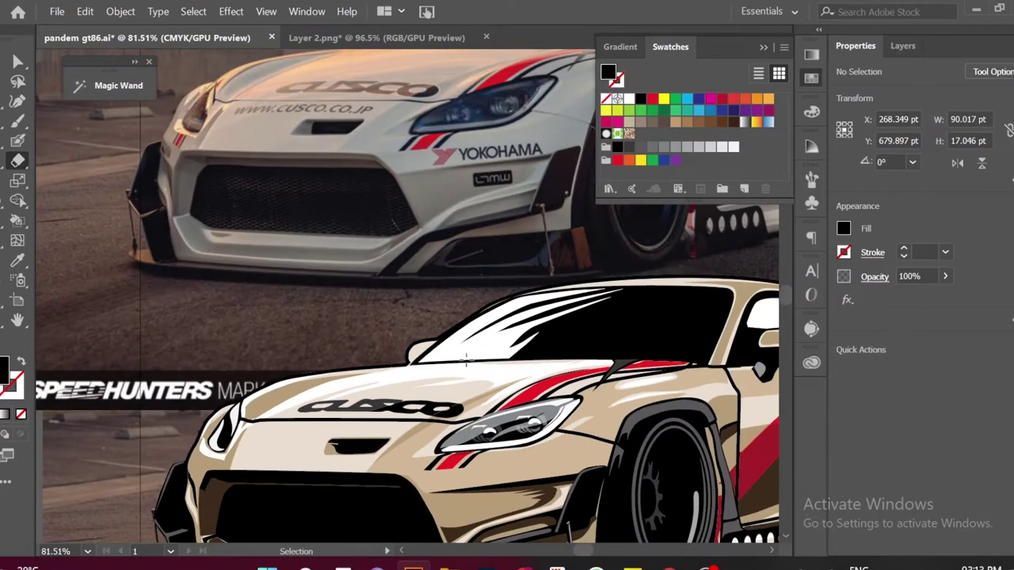
{"action": "scroll", "coordinate": [425, 404], "scroll_direction": "down", "scroll_amount": 1}
{"action": "key", "text": "v"}
{"action": "key", "text": "ctrl+shift+a"}
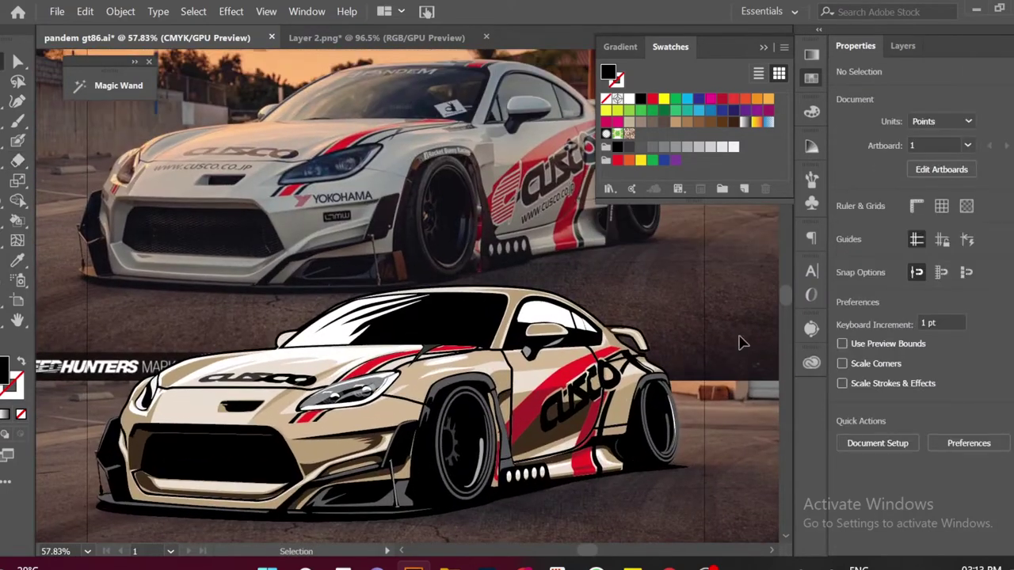
{"action": "scroll", "coordinate": [743, 341], "scroll_direction": "up", "scroll_amount": 2}
{"action": "scroll", "coordinate": [626, 343], "scroll_direction": "up", "scroll_amount": 1}
Trace a four-point windshield shape with the Pen tool and fill it red
{"action": "key", "text": "p"}
{"action": "left_click", "coordinate": [253, 404]}
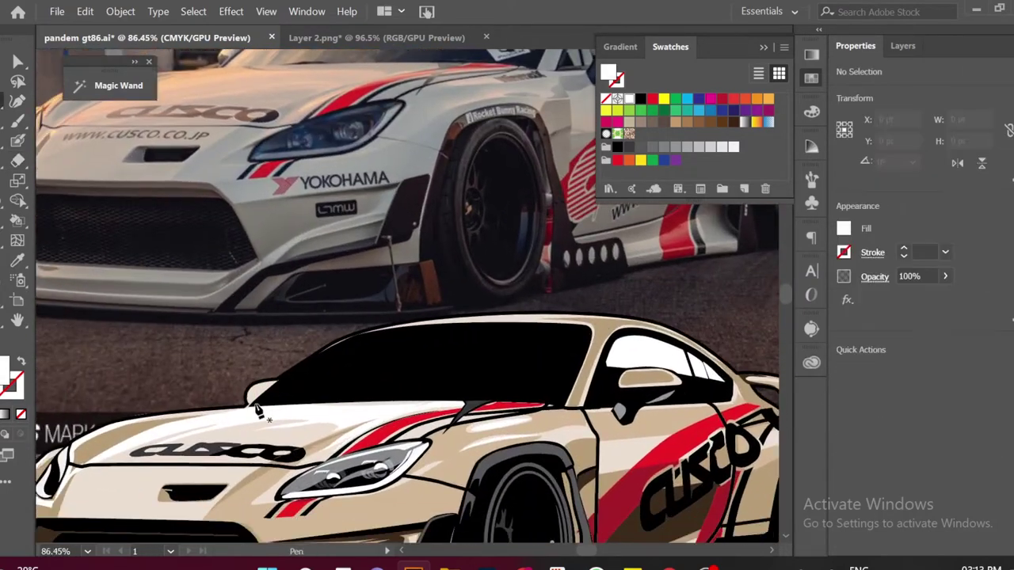
{"action": "left_click", "coordinate": [373, 333]}
{"action": "left_click", "coordinate": [590, 335]}
{"action": "left_click", "coordinate": [547, 404]}
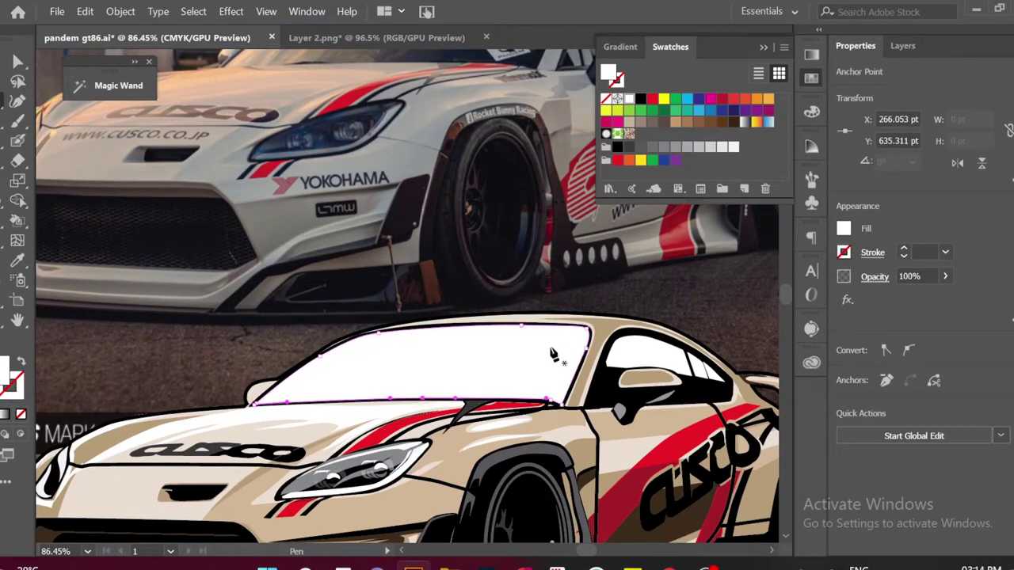
{"action": "left_click", "coordinate": [651, 98]}
{"action": "scroll", "coordinate": [476, 357], "scroll_direction": "down", "scroll_amount": 1}
{"action": "key", "text": "ctrl+shift+a"}
Change the windshield's fill from red to orange
{"action": "scroll", "coordinate": [397, 378], "scroll_direction": "up", "scroll_amount": 2}
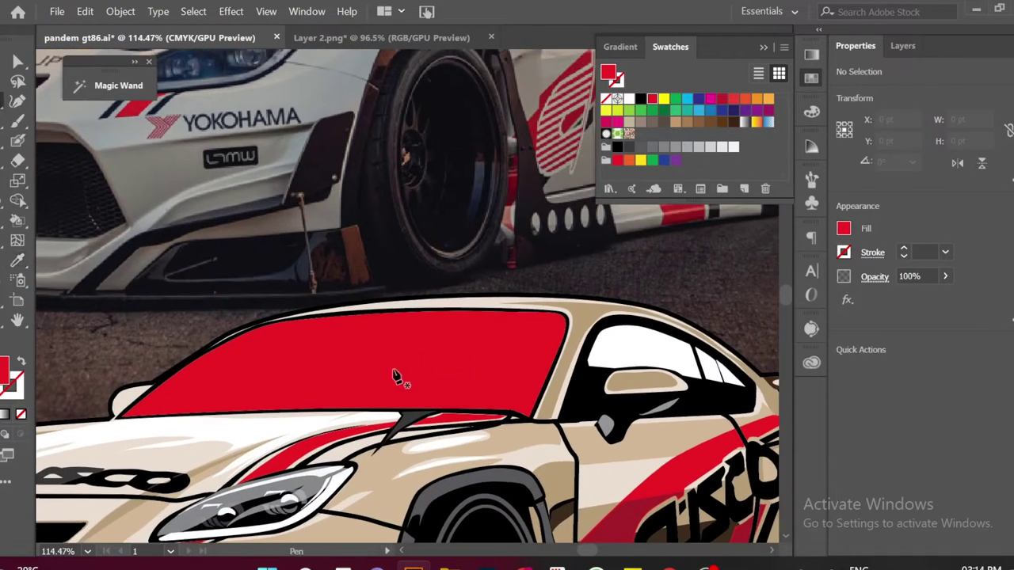
{"action": "scroll", "coordinate": [396, 378], "scroll_direction": "down", "scroll_amount": 2}
{"action": "scroll", "coordinate": [464, 380], "scroll_direction": "up", "scroll_amount": 3}
{"action": "left_click", "coordinate": [226, 378], "text": "ctrl"}
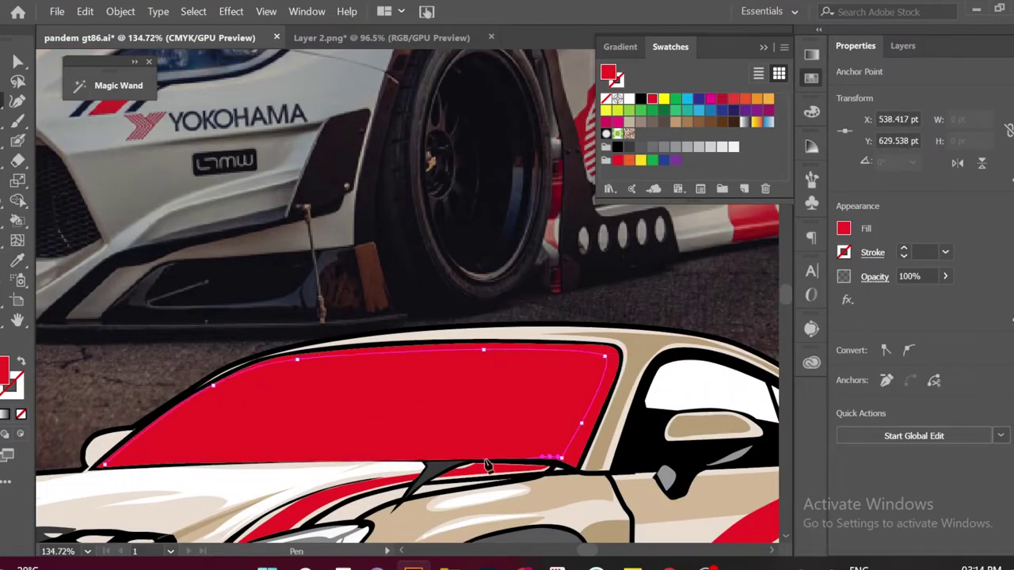
{"action": "left_click", "coordinate": [745, 98]}
{"action": "key", "text": "ctrl+shift+a"}
{"action": "scroll", "coordinate": [515, 343], "scroll_direction": "down", "scroll_amount": 2}
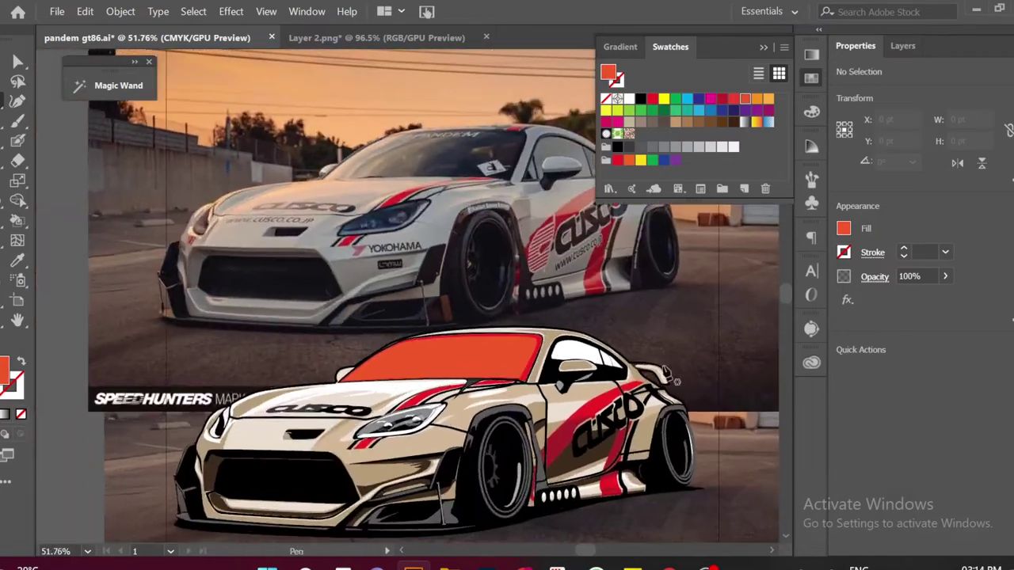
{"action": "scroll", "coordinate": [514, 343], "scroll_direction": "up", "scroll_amount": 3}
{"action": "scroll", "coordinate": [514, 343], "scroll_direction": "down", "scroll_amount": 2}
Draw a highlight shape on the windshield filled lighter orange
{"action": "left_click", "coordinate": [346, 394], "text": "ctrl"}
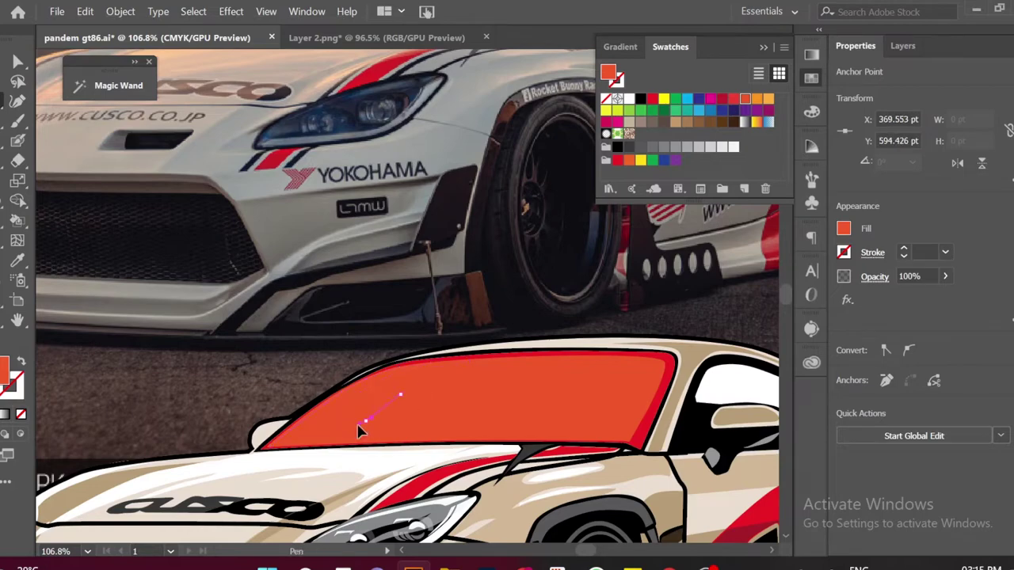
{"action": "left_click", "coordinate": [758, 99]}
{"action": "scroll", "coordinate": [499, 458], "scroll_direction": "down", "scroll_amount": 3}
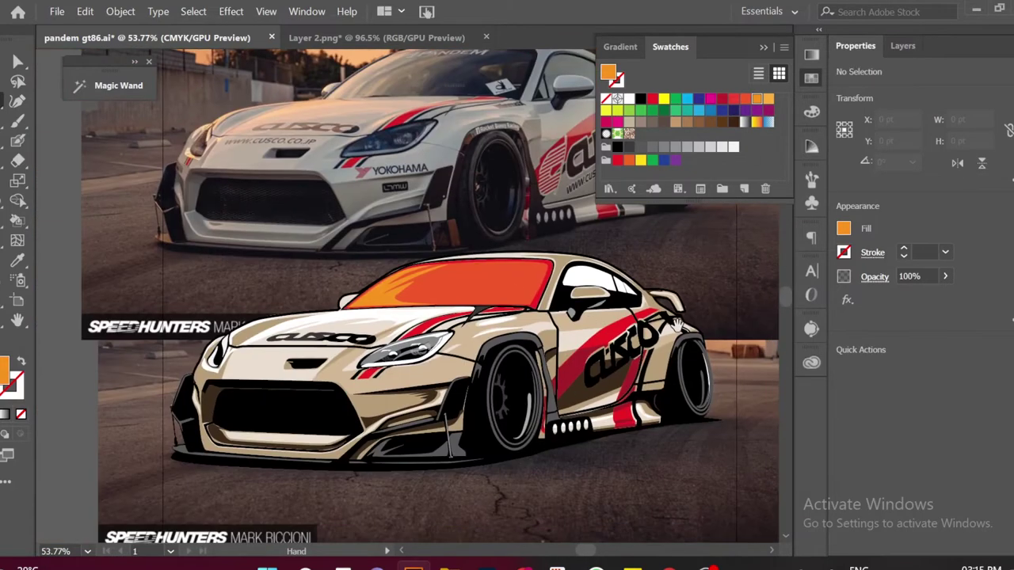
{"action": "scroll", "coordinate": [499, 458], "scroll_direction": "up", "scroll_amount": 3}
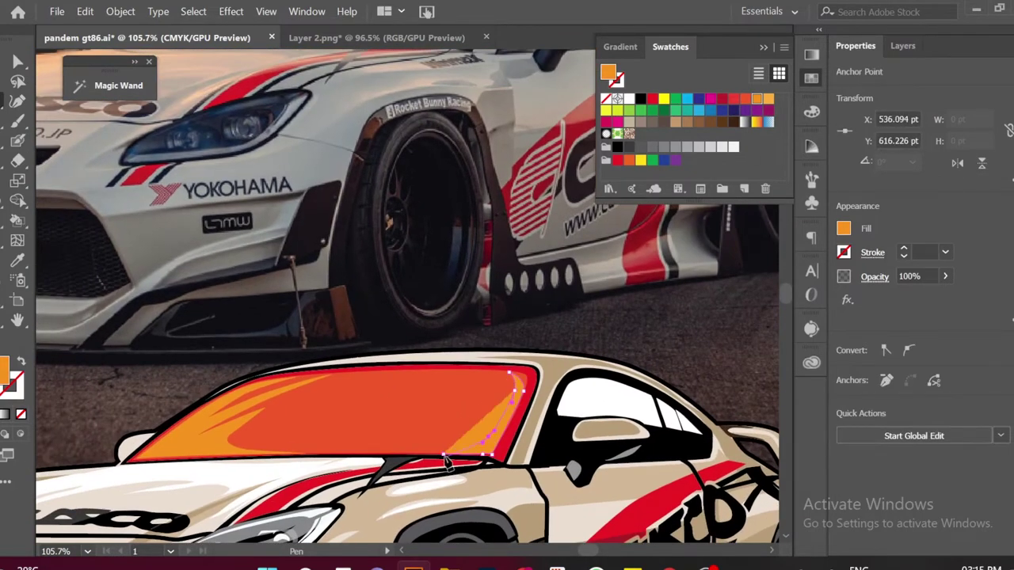
{"action": "scroll", "coordinate": [446, 464], "scroll_direction": "down", "scroll_amount": 2}
Select the white side window shape, undoing an accidental upward move
{"action": "scroll", "coordinate": [580, 317], "scroll_direction": "down", "scroll_amount": 1}
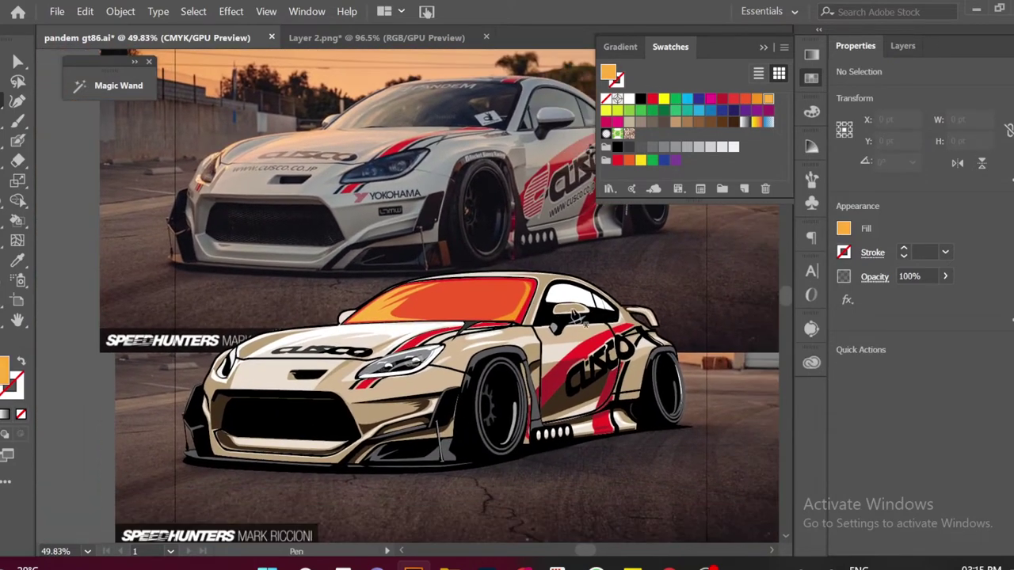
{"action": "scroll", "coordinate": [627, 281], "scroll_direction": "up", "scroll_amount": 4}
{"action": "key", "text": "a"}
{"action": "left_click", "coordinate": [568, 348]}
{"action": "key", "text": "v"}
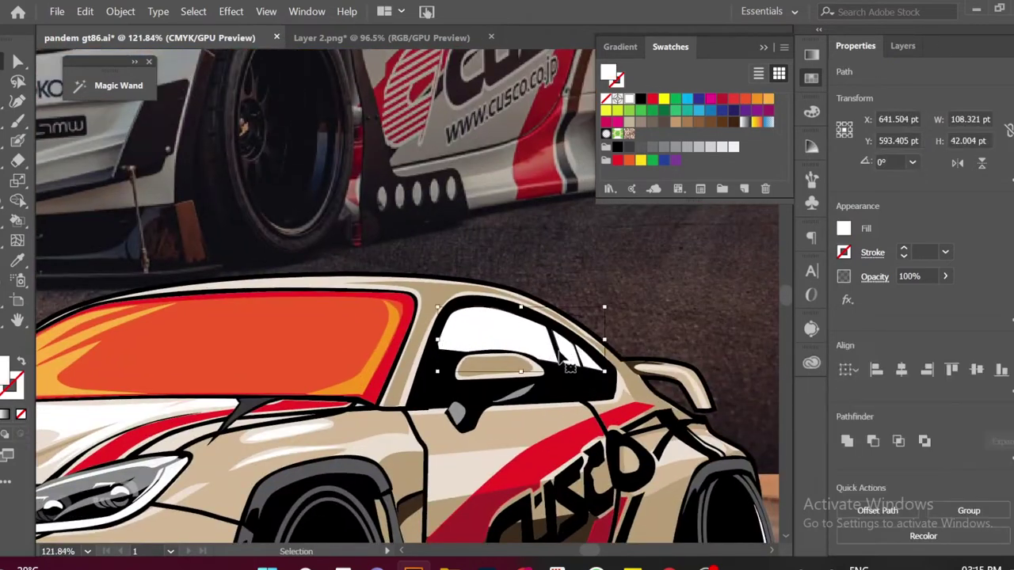
{"action": "left_click_drag", "start_coordinate": [552, 349], "coordinate": [594, 269]}
{"action": "key", "text": "ctrl+z"}
Show the Layers panel and trace an unfilled pen path along the side window toward the mirror
{"action": "scroll", "coordinate": [626, 340], "scroll_direction": "up", "scroll_amount": 3}
{"action": "left_click", "coordinate": [903, 46]}
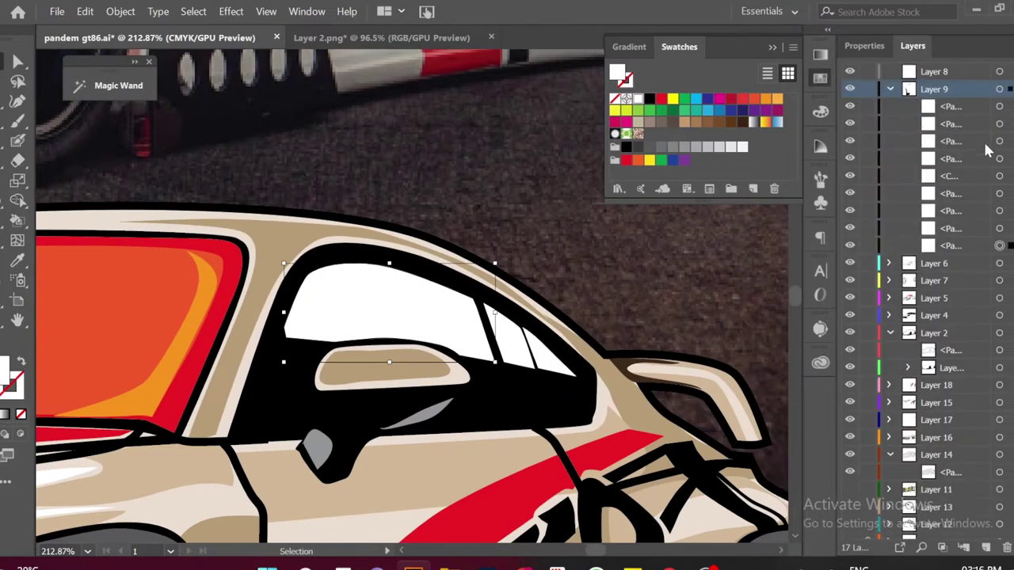
{"action": "left_click", "coordinate": [241, 439]}
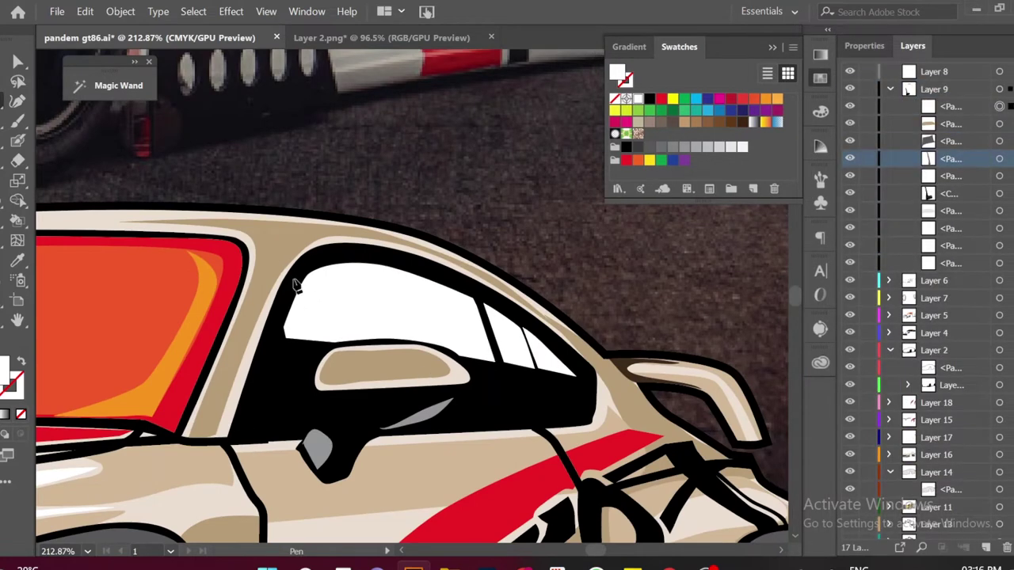
{"action": "left_click", "coordinate": [349, 250]}
{"action": "left_click", "coordinate": [454, 281]}
{"action": "left_click", "coordinate": [505, 390]}
{"action": "key", "text": "/"}
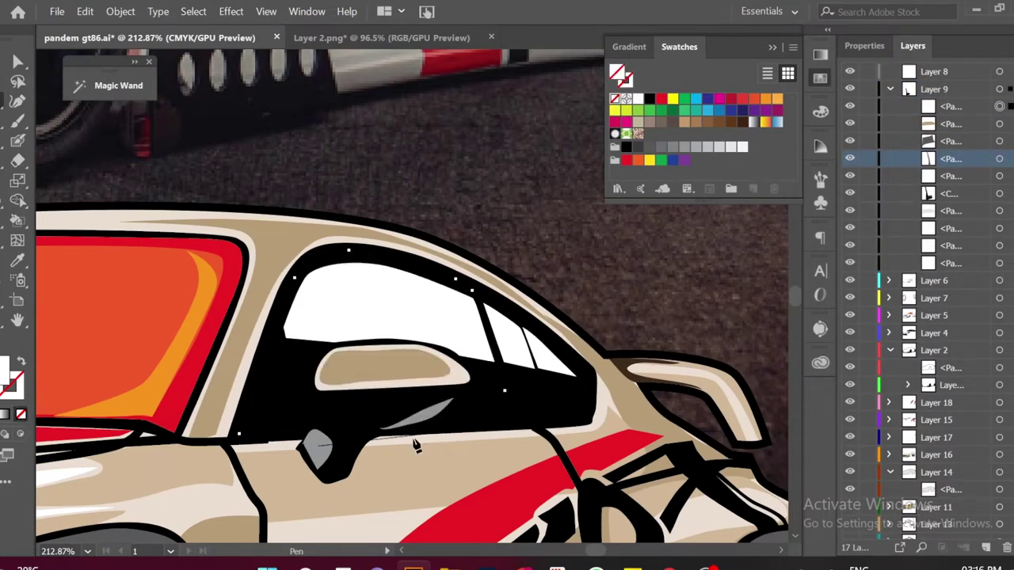
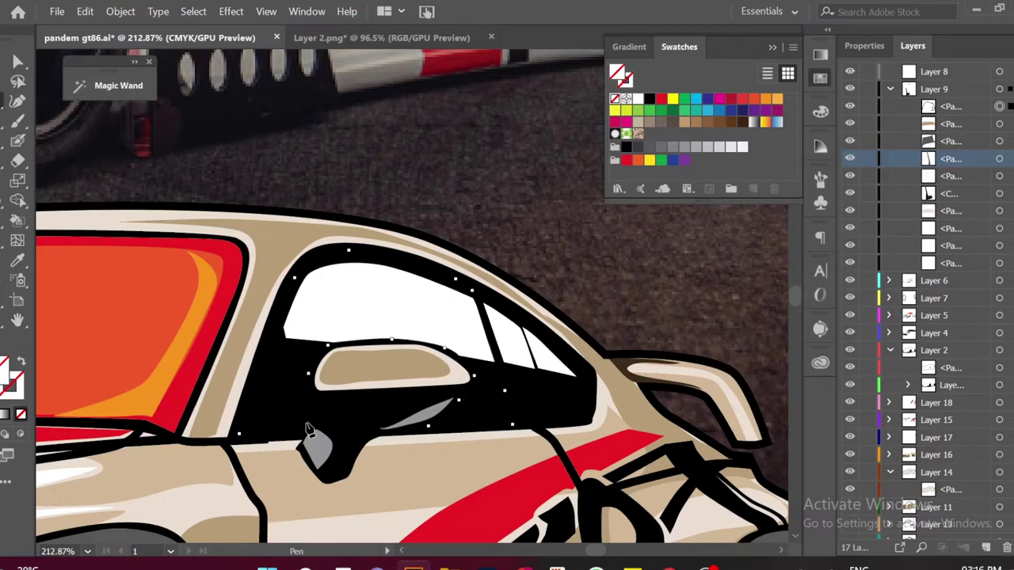
Fill the side window with eyedropped red and restack the white glass above it
{"action": "key", "text": "i"}
{"action": "left_click", "coordinate": [586, 456]}
{"action": "scroll", "coordinate": [616, 310], "scroll_direction": "down", "scroll_amount": 3}
{"action": "scroll", "coordinate": [394, 362], "scroll_direction": "up", "scroll_amount": 4}
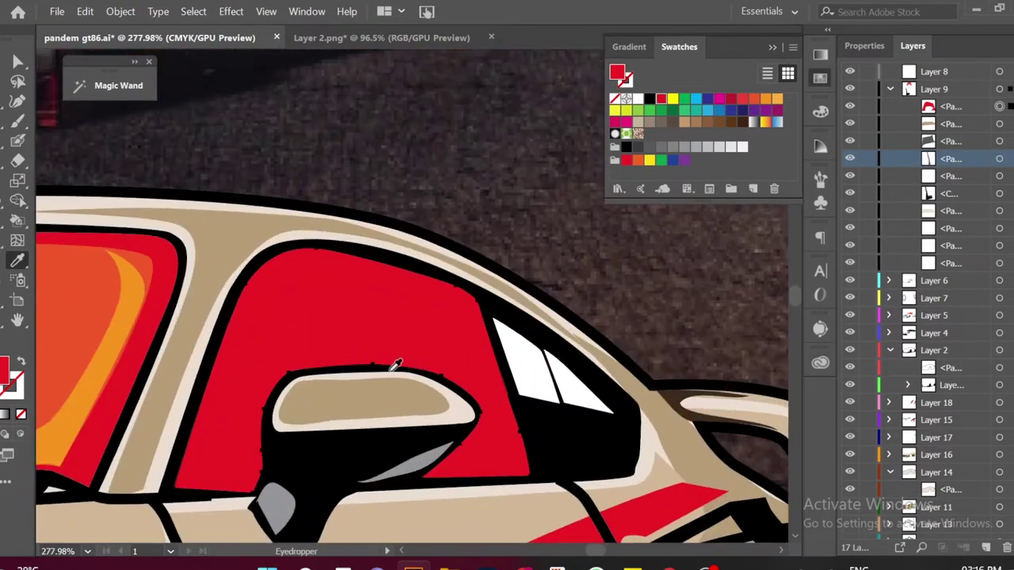
{"action": "key", "text": "ctrl+shift+bracketleft"}
{"action": "scroll", "coordinate": [476, 317], "scroll_direction": "down", "scroll_amount": 1}
Pen the first red pillar shape dividing the rear glass
{"action": "key", "text": "p"}
{"action": "left_click", "coordinate": [333, 258]}
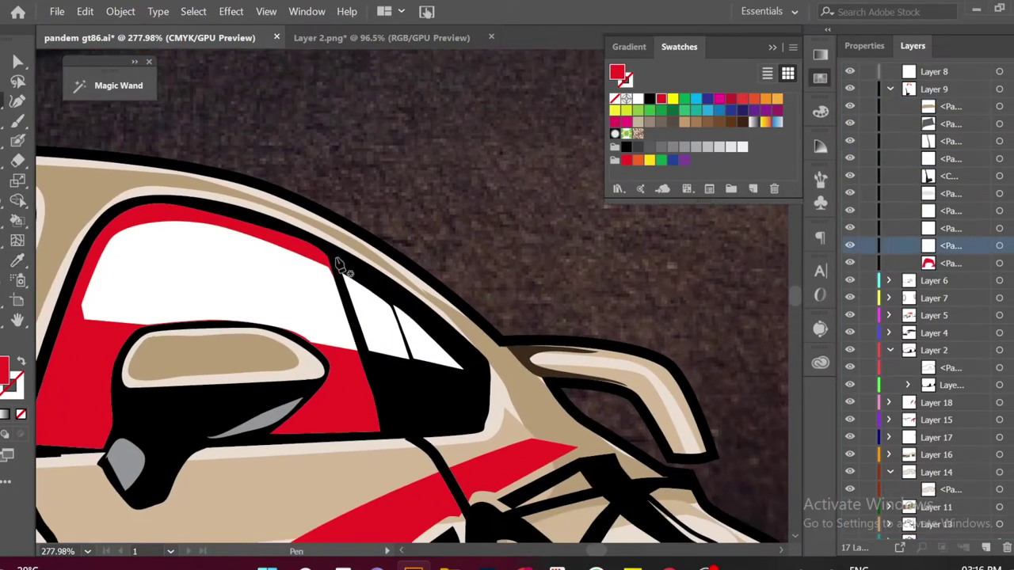
{"action": "left_click", "coordinate": [383, 416]}
{"action": "left_click", "coordinate": [402, 339]}
{"action": "left_click", "coordinate": [387, 293]}
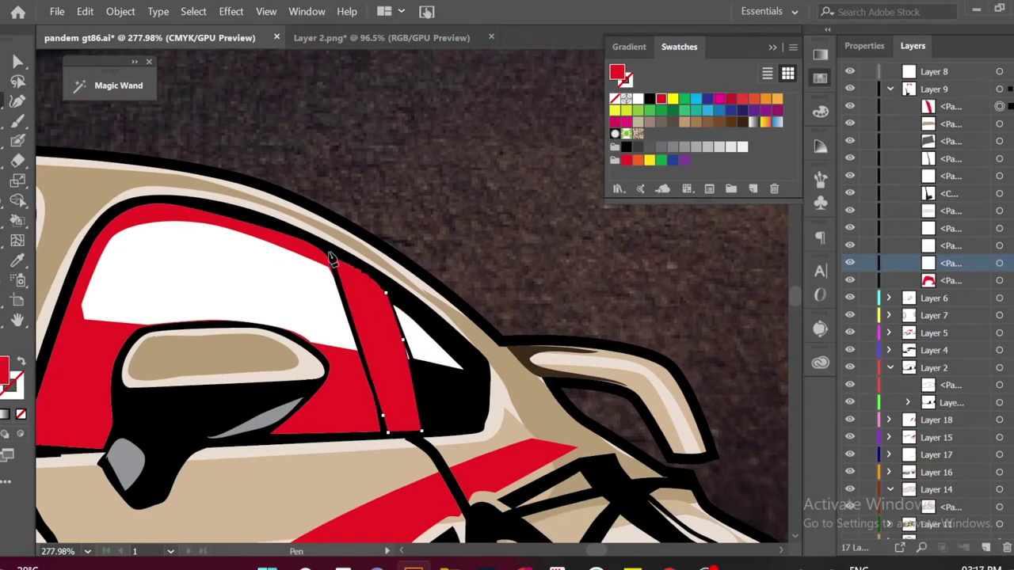
{"action": "scroll", "coordinate": [475, 432], "scroll_direction": "up", "scroll_amount": 1}
Pen a second pillar shape along the rear glass edge and select both pillars
{"action": "left_click", "coordinate": [409, 386]}
{"action": "left_click", "coordinate": [423, 426]}
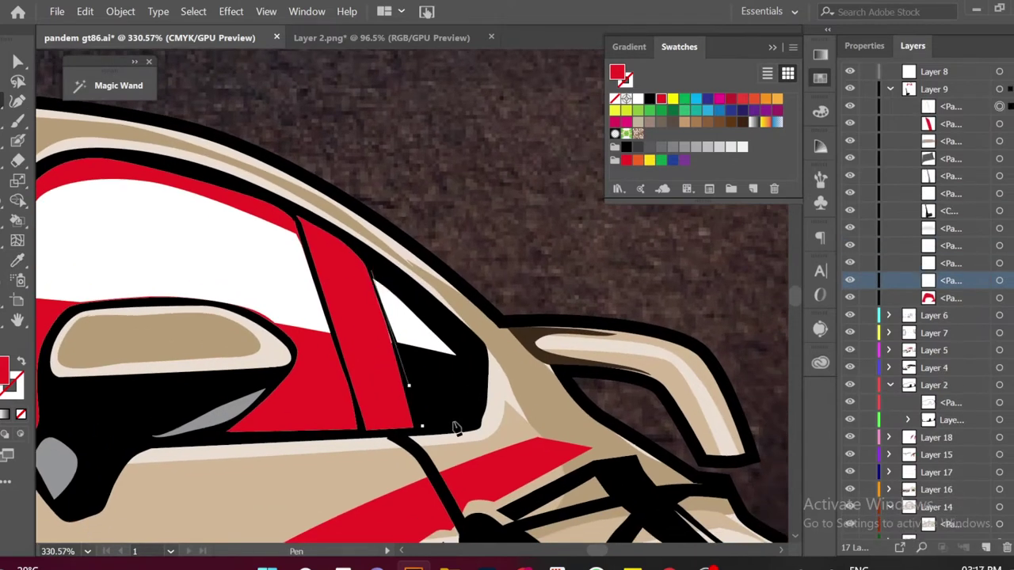
{"action": "left_click", "coordinate": [471, 421]}
{"action": "left_click", "coordinate": [475, 383]}
{"action": "left_click", "coordinate": [410, 387]}
{"action": "key", "text": "v"}
{"action": "left_click_drag", "start_coordinate": [951, 106], "coordinate": [953, 126]}
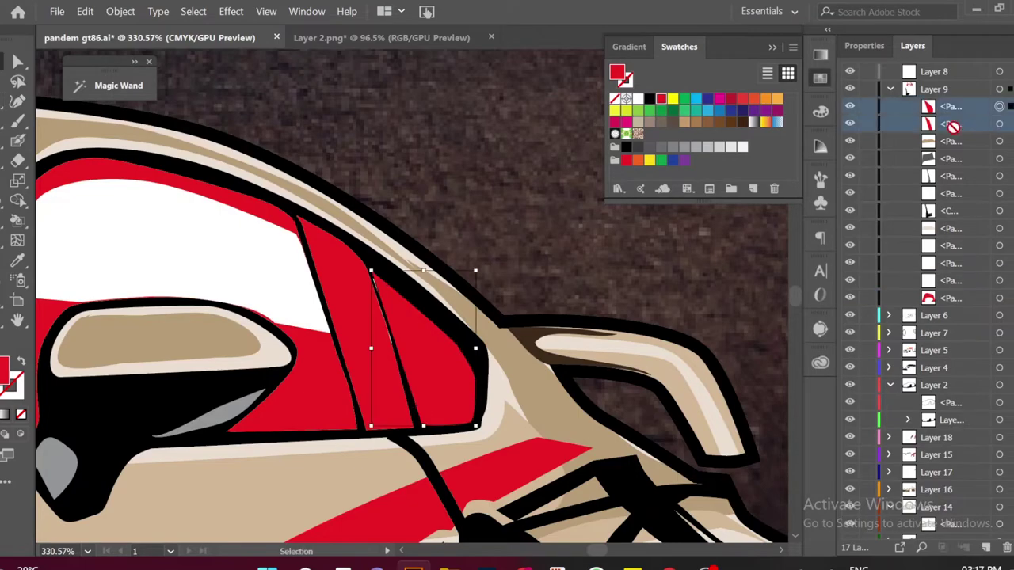
Fill the upper window area with eyedropped orange
{"action": "scroll", "coordinate": [499, 408], "scroll_direction": "down", "scroll_amount": 2}
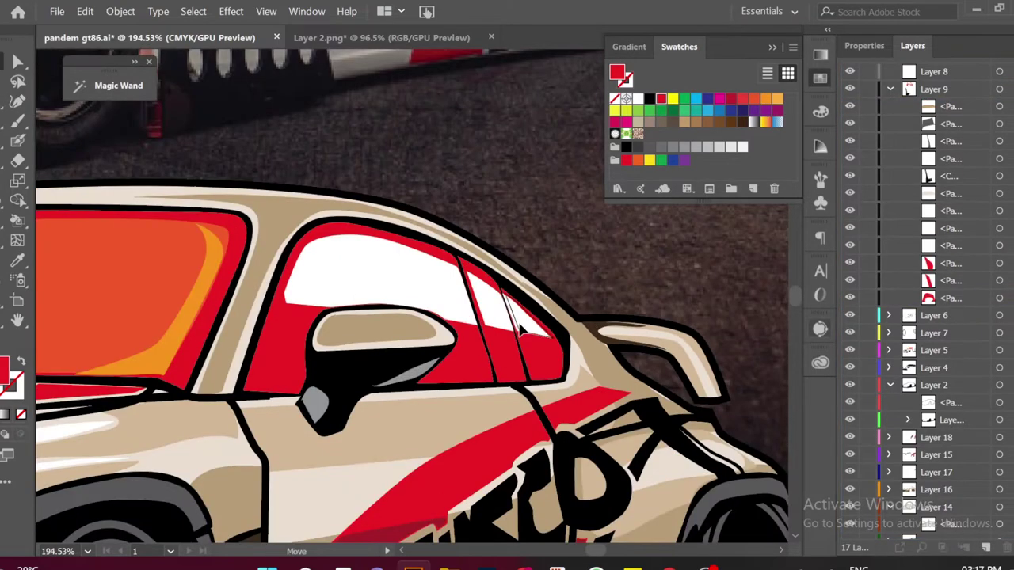
{"action": "scroll", "coordinate": [500, 408], "scroll_direction": "down", "scroll_amount": 2}
{"action": "scroll", "coordinate": [499, 408], "scroll_direction": "down", "scroll_amount": 1}
{"action": "scroll", "coordinate": [499, 408], "scroll_direction": "up", "scroll_amount": 2}
{"action": "key", "text": "i"}
{"action": "left_click", "coordinate": [237, 396]}
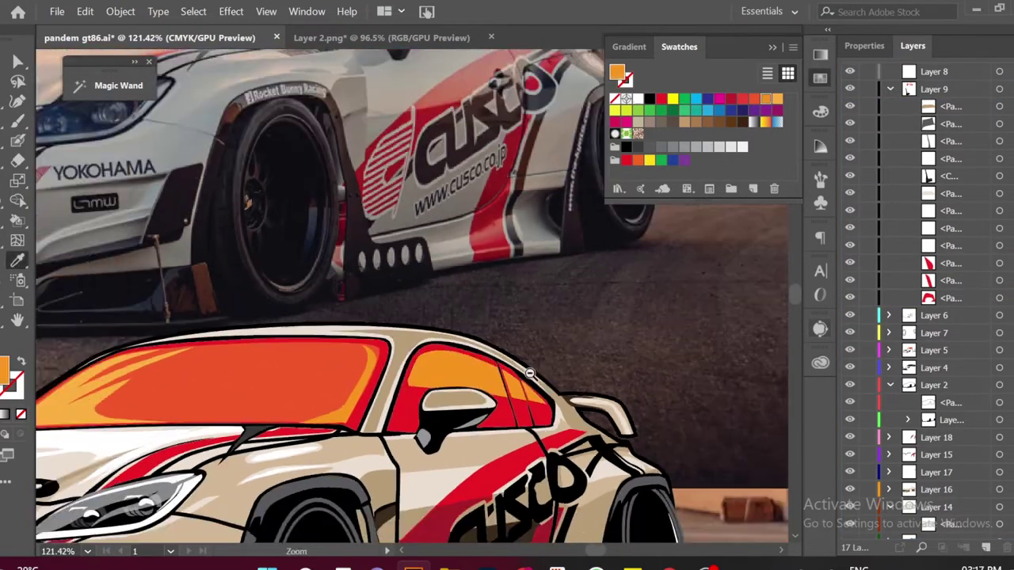
{"action": "scroll", "coordinate": [594, 372], "scroll_direction": "down", "scroll_amount": 2}
{"action": "scroll", "coordinate": [581, 359], "scroll_direction": "up", "scroll_amount": 4}
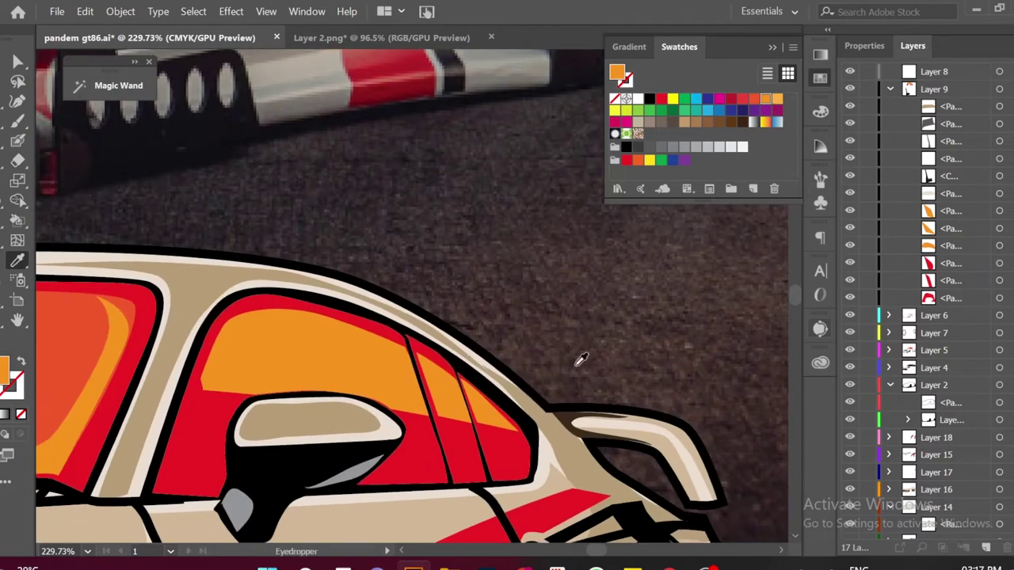
{"action": "scroll", "coordinate": [398, 340], "scroll_direction": "up", "scroll_amount": 2}
{"action": "left_click", "coordinate": [412, 340]}
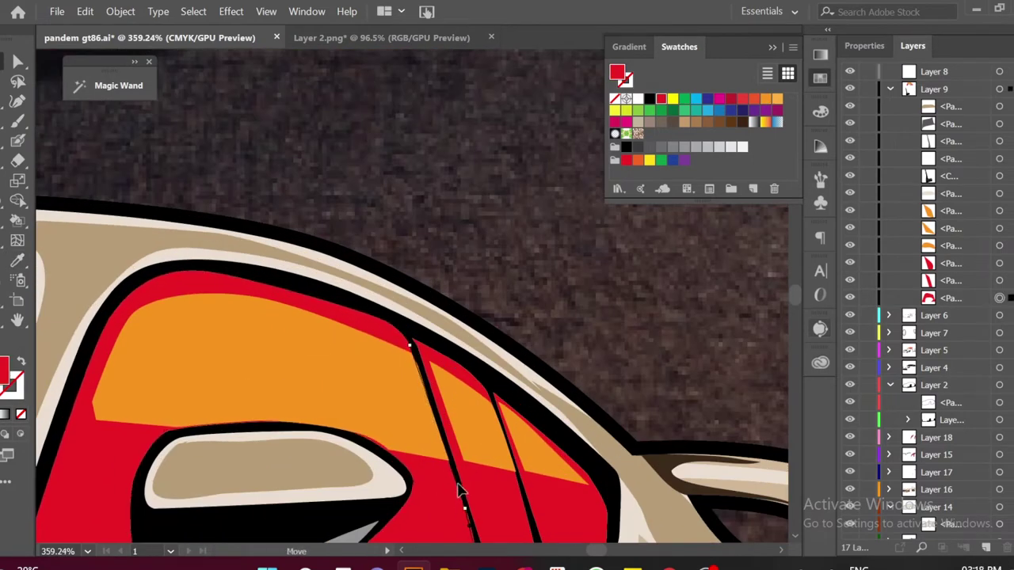
Pen a red strip along the window's roofline
{"action": "scroll", "coordinate": [476, 340], "scroll_direction": "down", "scroll_amount": 2}
{"action": "scroll", "coordinate": [586, 367], "scroll_direction": "down", "scroll_amount": 1}
{"action": "scroll", "coordinate": [554, 388], "scroll_direction": "up", "scroll_amount": 3}
{"action": "key", "text": "p"}
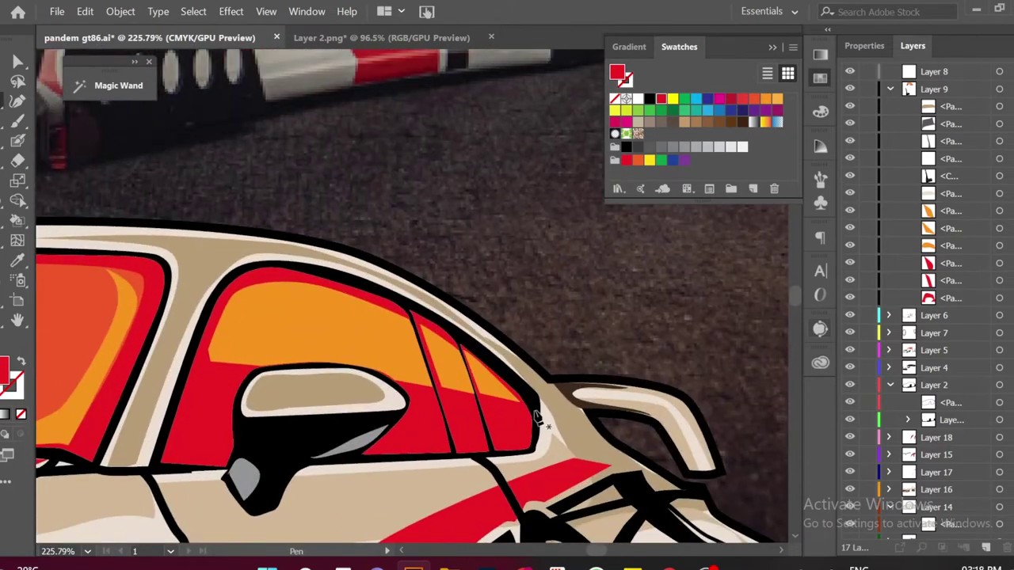
{"action": "left_click", "coordinate": [536, 412]}
{"action": "left_click", "coordinate": [281, 269]}
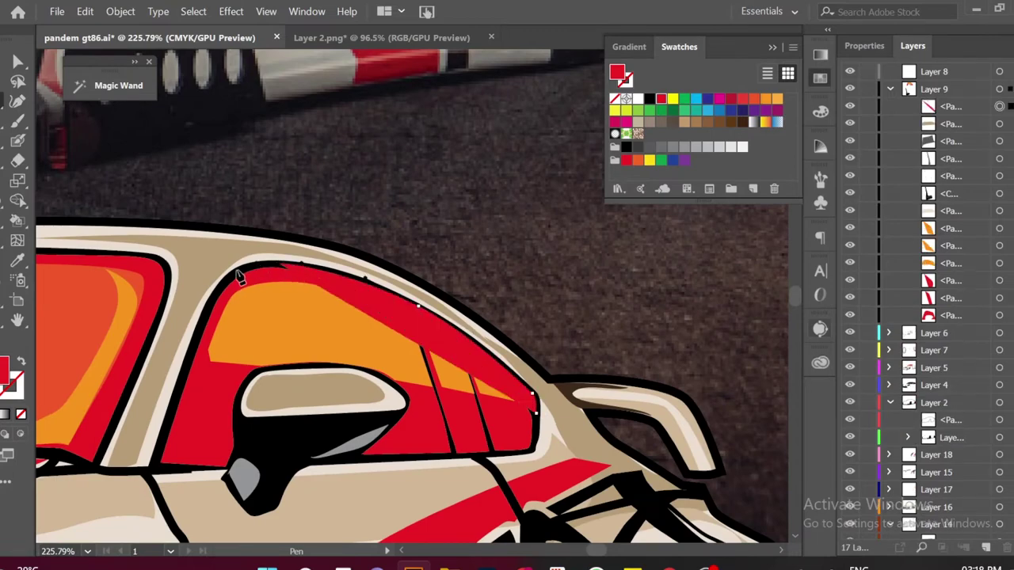
{"action": "left_click", "coordinate": [534, 396]}
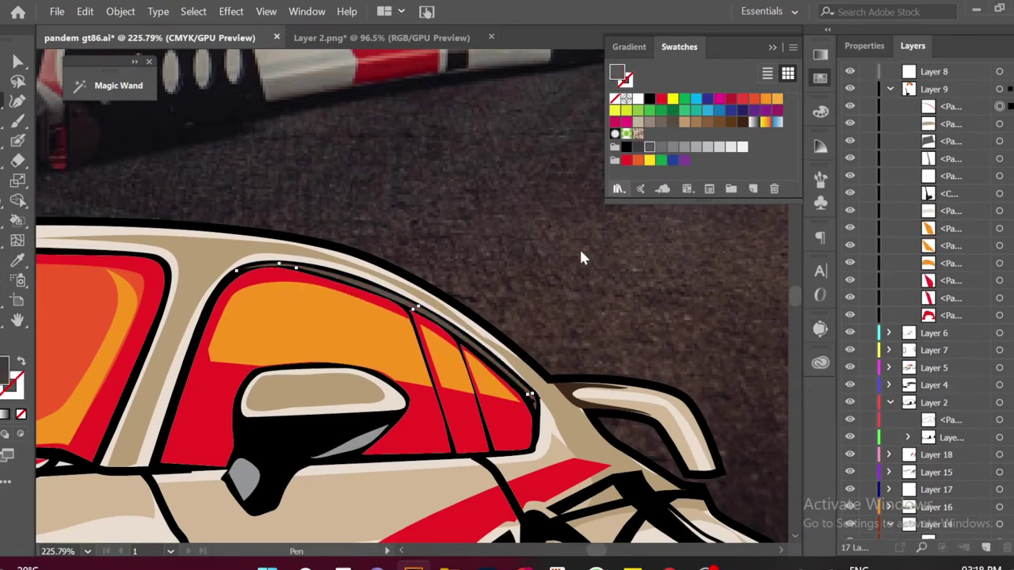
{"action": "scroll", "coordinate": [581, 257], "scroll_direction": "down", "scroll_amount": 2}
{"action": "scroll", "coordinate": [610, 286], "scroll_direction": "down", "scroll_amount": 2}
{"action": "scroll", "coordinate": [642, 313], "scroll_direction": "down", "scroll_amount": 2}
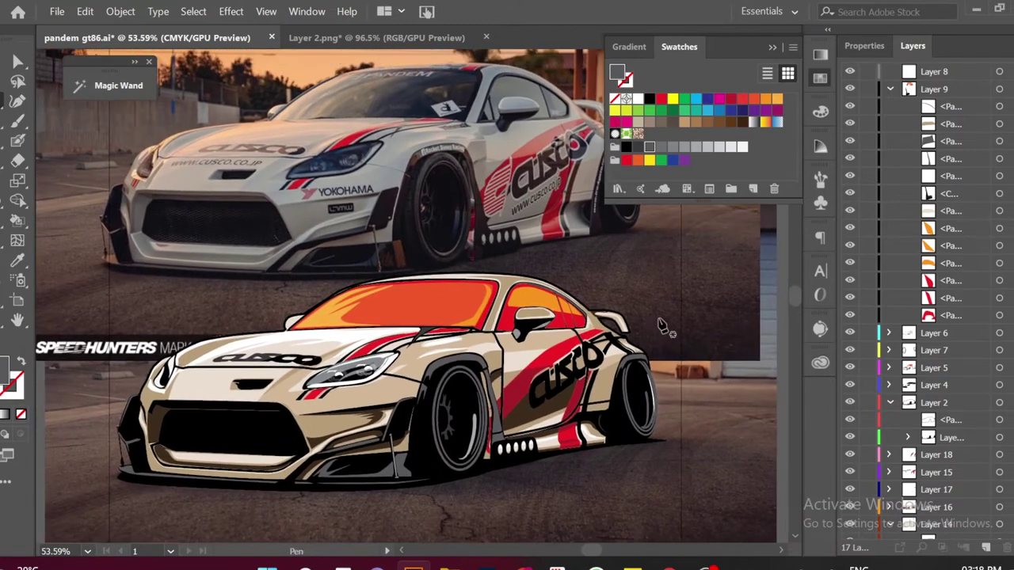
{"action": "scroll", "coordinate": [357, 372], "scroll_direction": "up", "scroll_amount": 1}
Pencil a translucent orange tint shape over the headlight lens
{"action": "left_click", "coordinate": [344, 368], "text": "ctrl"}
{"action": "left_click", "coordinate": [865, 45]}
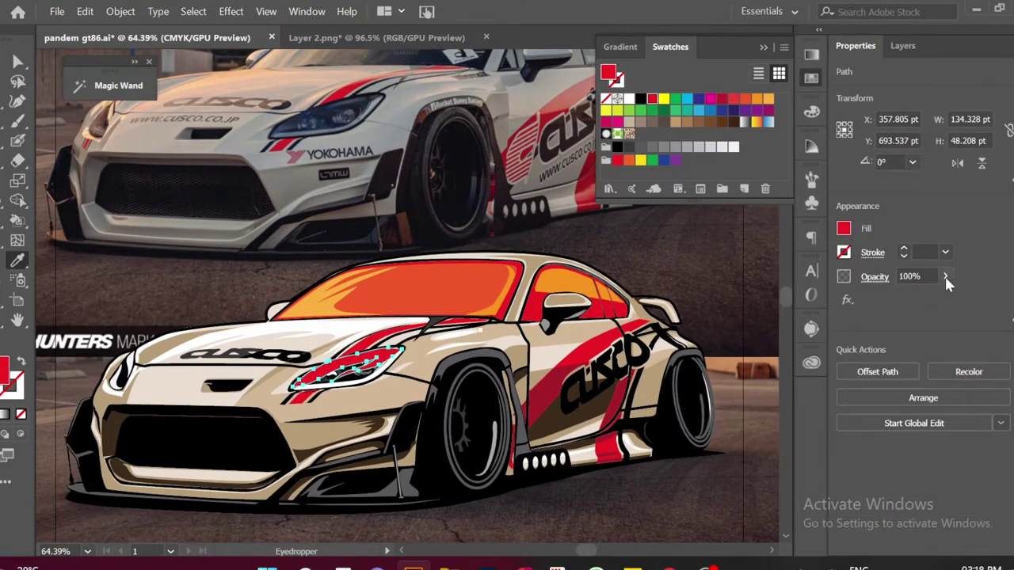
{"action": "scroll", "coordinate": [694, 304], "scroll_direction": "up", "scroll_amount": 1}
{"action": "key", "text": "ctrl+shift+a"}
{"action": "scroll", "coordinate": [475, 357], "scroll_direction": "up", "scroll_amount": 2}
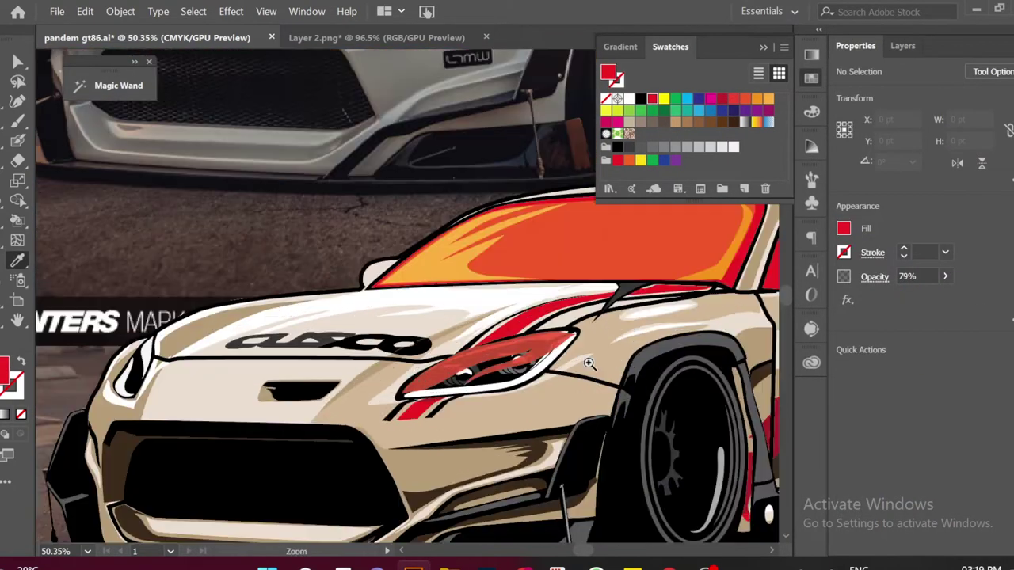
{"action": "scroll", "coordinate": [476, 357], "scroll_direction": "down", "scroll_amount": 1}
{"action": "key", "text": "n"}
{"action": "scroll", "coordinate": [373, 406], "scroll_direction": "up", "scroll_amount": 3}
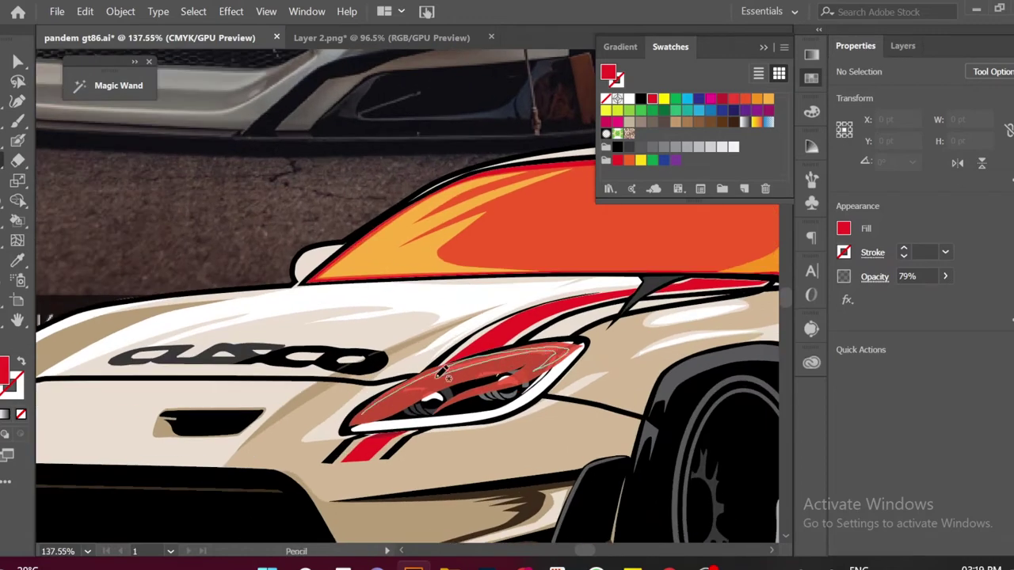
{"action": "left_click_drag", "start_coordinate": [446, 375], "coordinate": [361, 414]}
{"action": "scroll", "coordinate": [475, 317], "scroll_direction": "down", "scroll_amount": 3}
{"action": "key", "text": "ctrl+shift+a"}
{"action": "scroll", "coordinate": [317, 381], "scroll_direction": "up", "scroll_amount": 4}
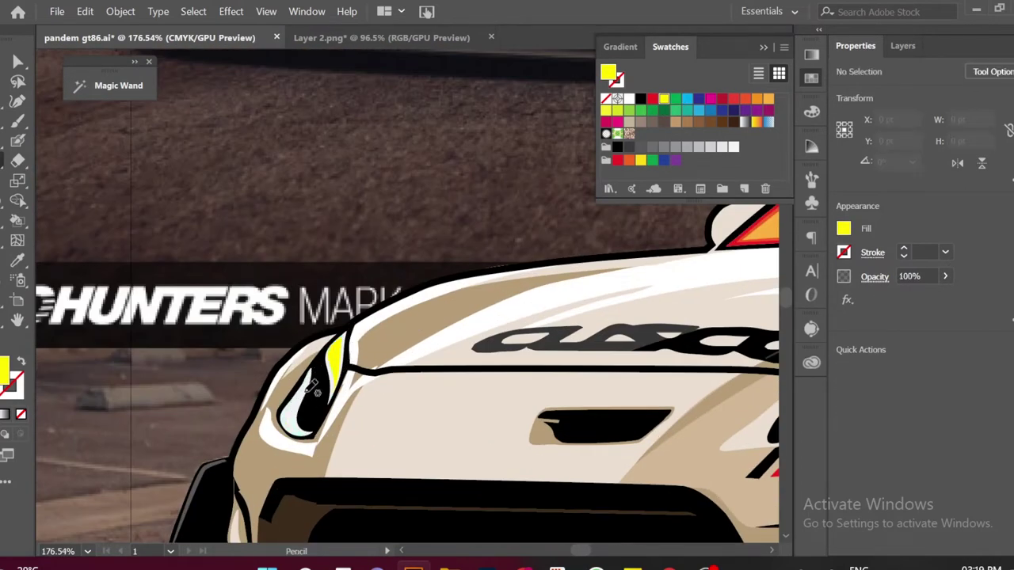
Recolour the front wheel rim orange inside its group
{"action": "scroll", "coordinate": [314, 388], "scroll_direction": "down", "scroll_amount": 3}
{"action": "scroll", "coordinate": [475, 381], "scroll_direction": "down", "scroll_amount": 2}
{"action": "scroll", "coordinate": [633, 383], "scroll_direction": "down", "scroll_amount": 1}
{"action": "scroll", "coordinate": [655, 384], "scroll_direction": "up", "scroll_amount": 1}
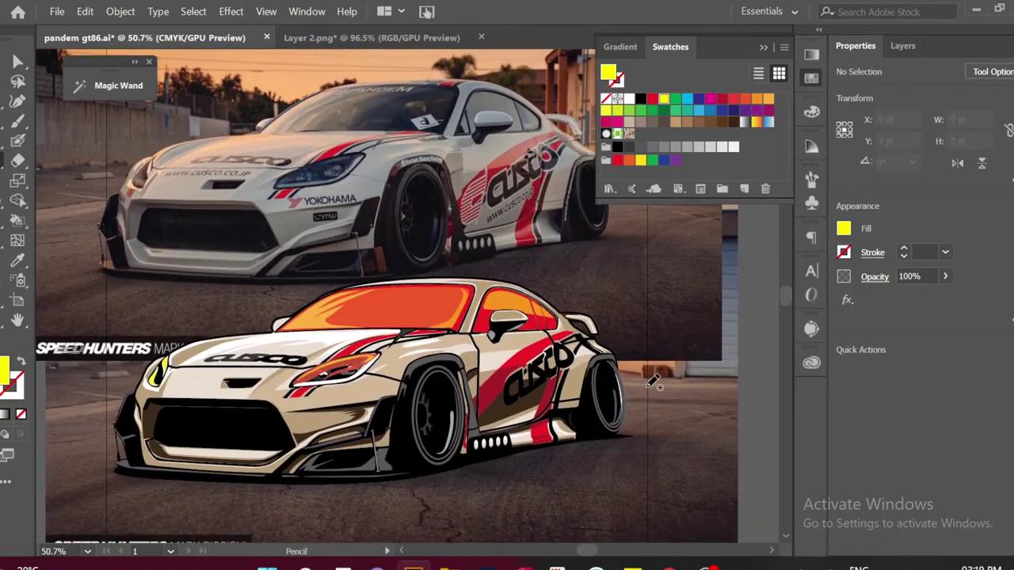
{"action": "scroll", "coordinate": [655, 384], "scroll_direction": "up", "scroll_amount": 2}
{"action": "key", "text": "v"}
{"action": "double_click", "coordinate": [414, 428]}
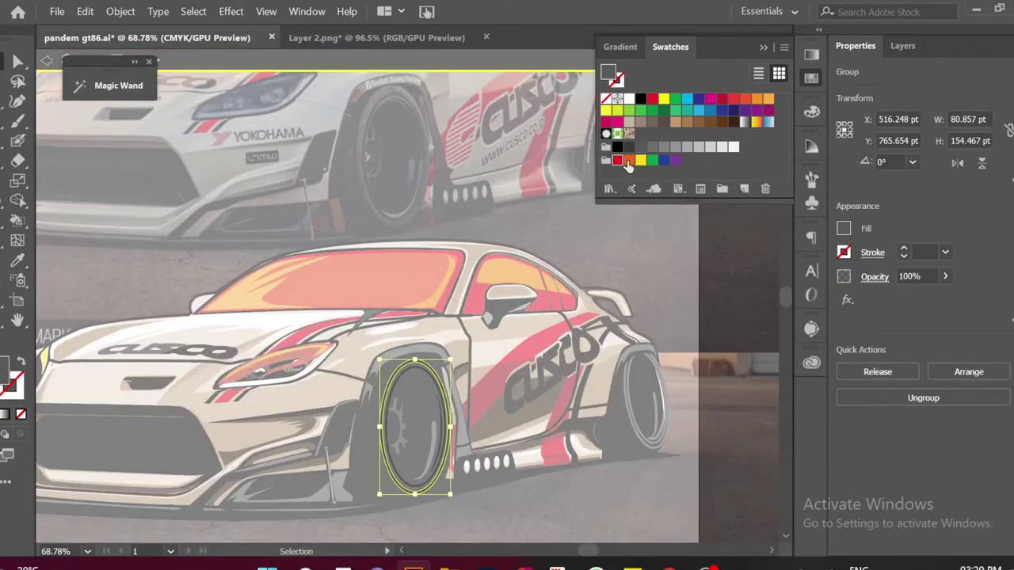
{"action": "left_click", "coordinate": [629, 163]}
{"action": "double_click", "coordinate": [755, 237]}
Recolour the rear wheel rim inside its group
{"action": "scroll", "coordinate": [754, 237], "scroll_direction": "down", "scroll_amount": 2}
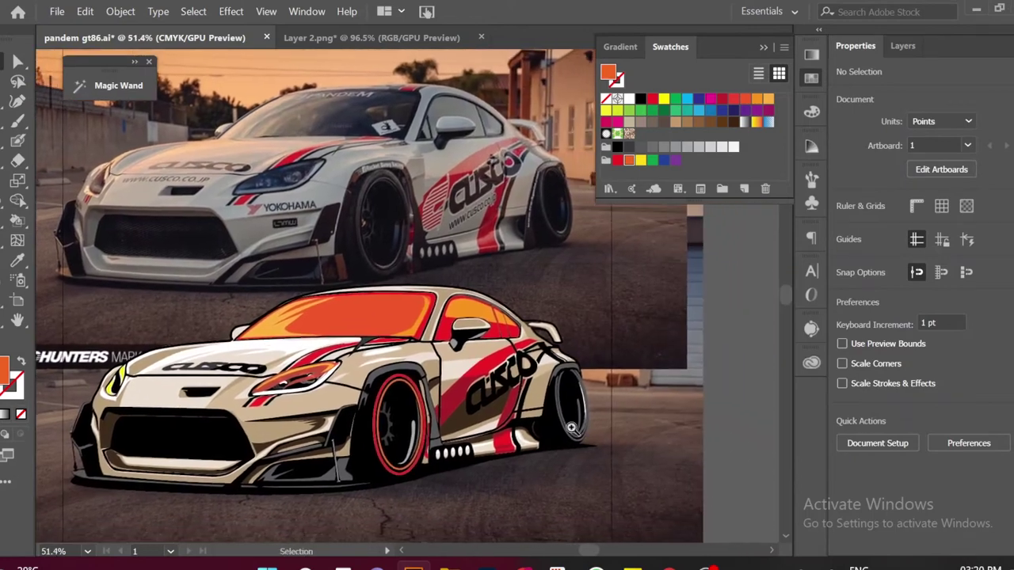
{"action": "scroll", "coordinate": [571, 428], "scroll_direction": "up", "scroll_amount": 5}
{"action": "double_click", "coordinate": [584, 452]}
{"action": "left_click", "coordinate": [599, 423]}
{"action": "key", "text": "Escape"}
{"action": "scroll", "coordinate": [572, 412], "scroll_direction": "left", "scroll_amount": 3}
Pencil a yellow glint inside the rear wheel and collapse Layer 9
{"action": "left_click", "coordinate": [349, 434]}
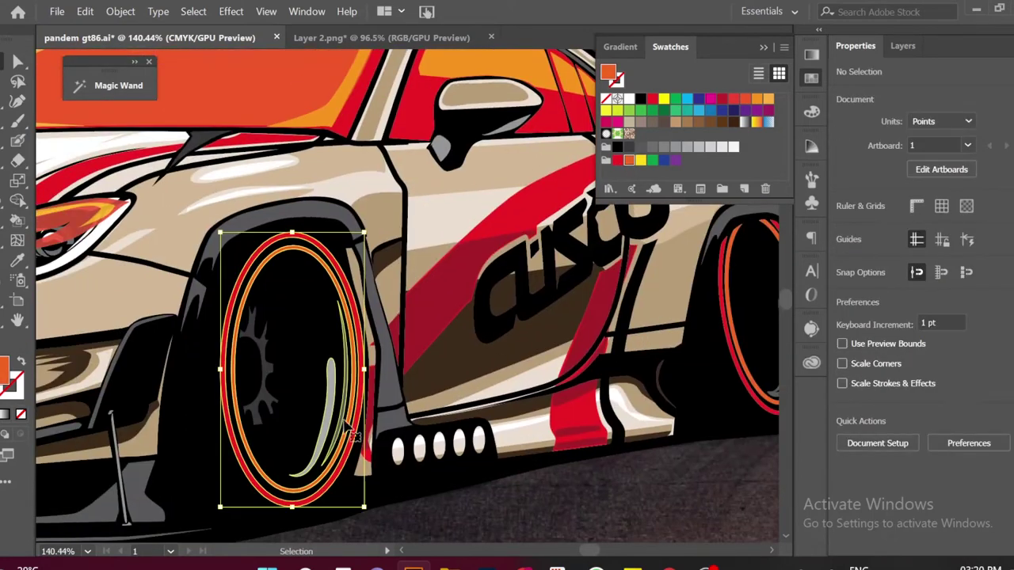
{"action": "key", "text": "n"}
{"action": "key", "text": "ctrl+shift+a"}
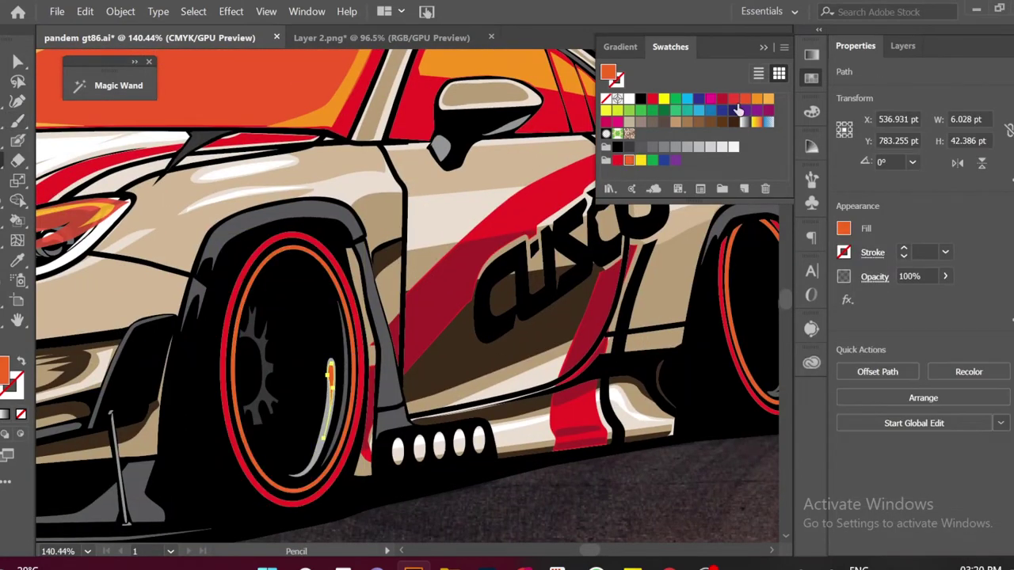
{"action": "left_click", "coordinate": [664, 99]}
{"action": "scroll", "coordinate": [634, 476], "scroll_direction": "down", "scroll_amount": 3}
{"action": "scroll", "coordinate": [530, 332], "scroll_direction": "up", "scroll_amount": 5}
{"action": "left_click_drag", "start_coordinate": [515, 390], "coordinate": [500, 291]}
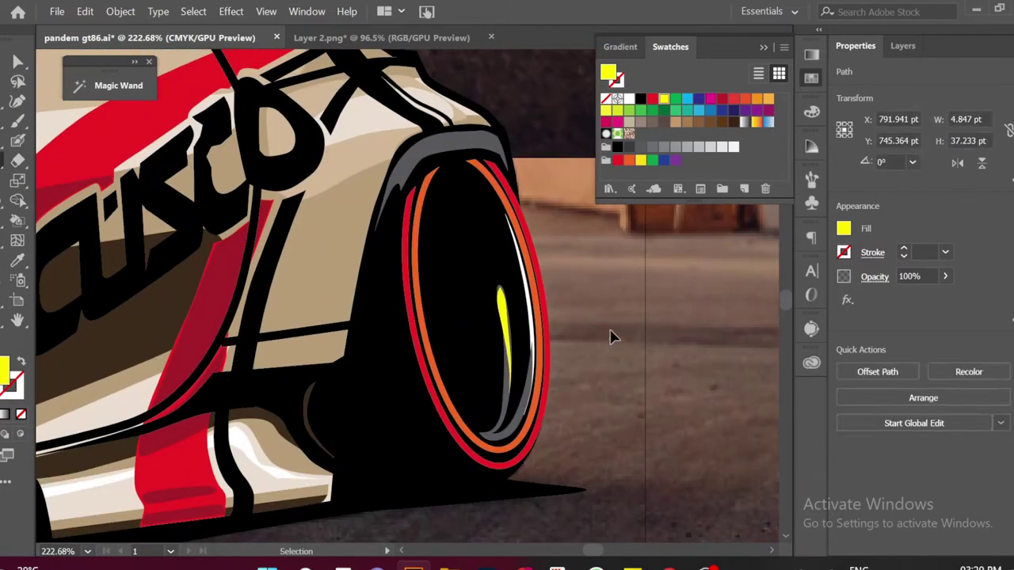
{"action": "scroll", "coordinate": [611, 418], "scroll_direction": "down", "scroll_amount": 3}
{"action": "scroll", "coordinate": [652, 397], "scroll_direction": "down", "scroll_amount": 2}
{"action": "left_click", "coordinate": [913, 45]}
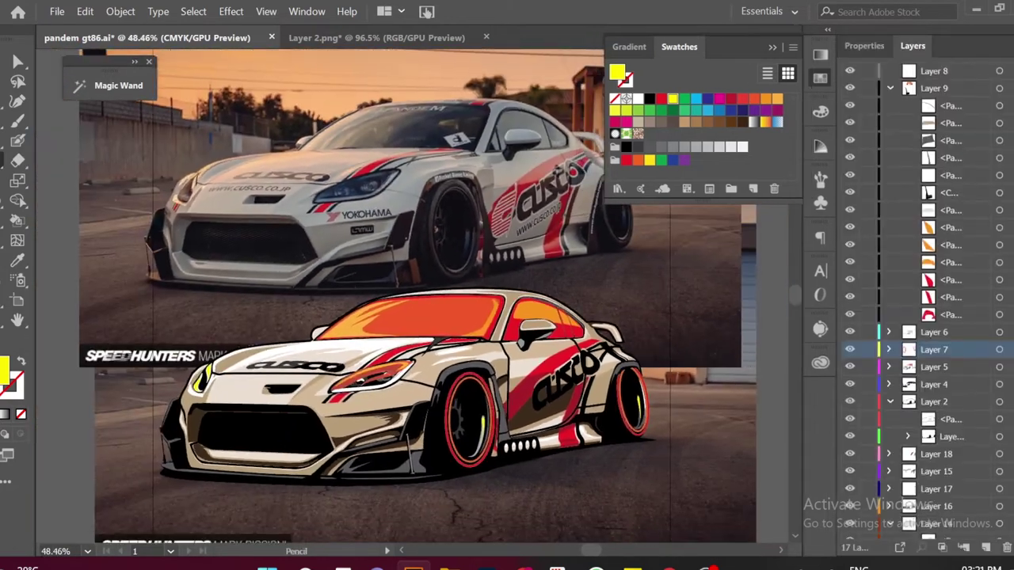
{"action": "left_click", "coordinate": [890, 89]}
Hide the reference photo layer and show the smoke cloud outline artwork
{"action": "left_click", "coordinate": [888, 176]}
{"action": "left_click", "coordinate": [850, 368]}
{"action": "scroll", "coordinate": [660, 418], "scroll_direction": "down", "scroll_amount": 1}
{"action": "left_click_drag", "start_coordinate": [660, 417], "coordinate": [660, 420]}
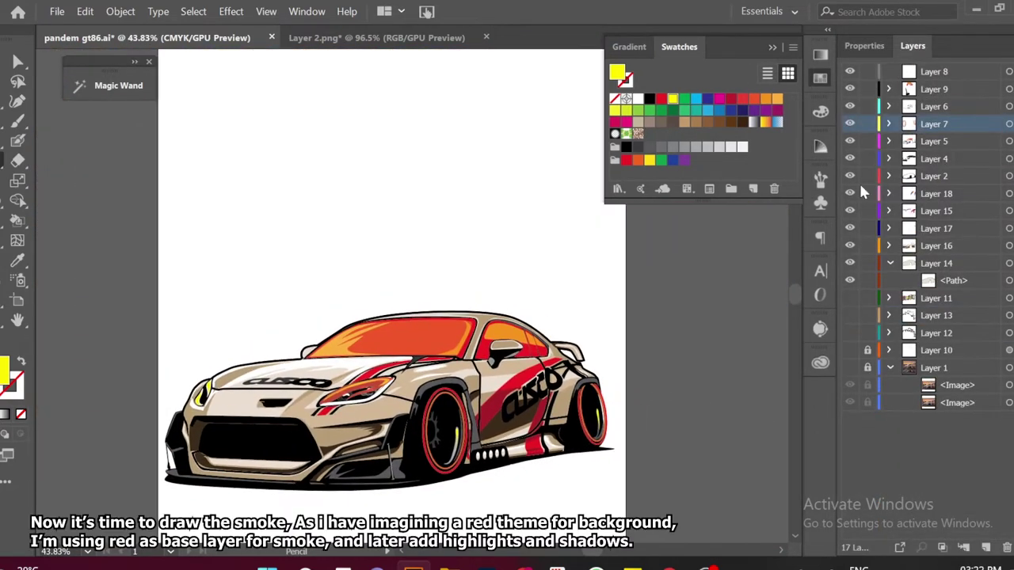
{"action": "left_click", "coordinate": [850, 316]}
{"action": "left_click", "coordinate": [850, 333]}
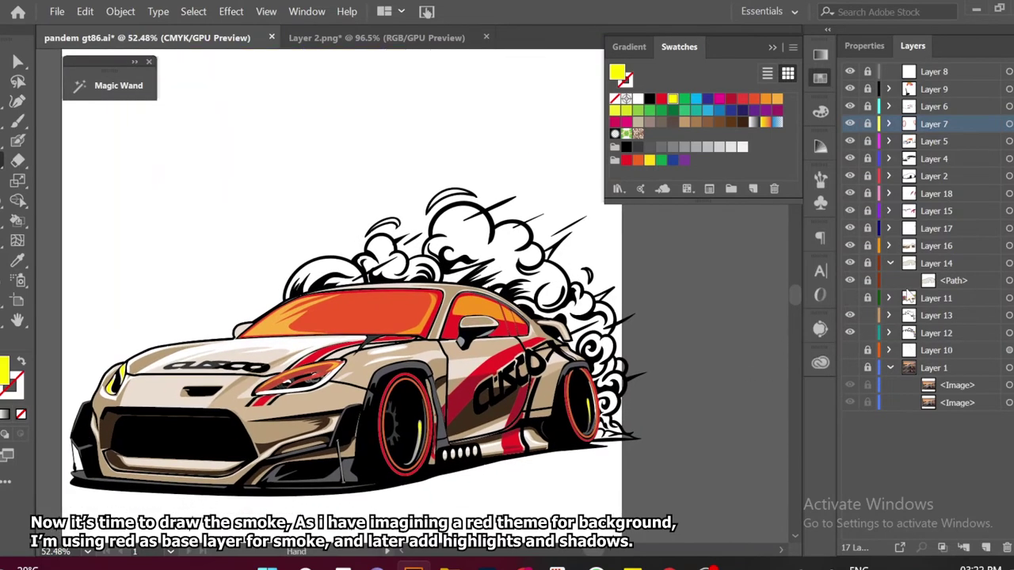
{"action": "left_click", "coordinate": [880, 281]}
{"action": "scroll", "coordinate": [670, 333], "scroll_direction": "up", "scroll_amount": 1}
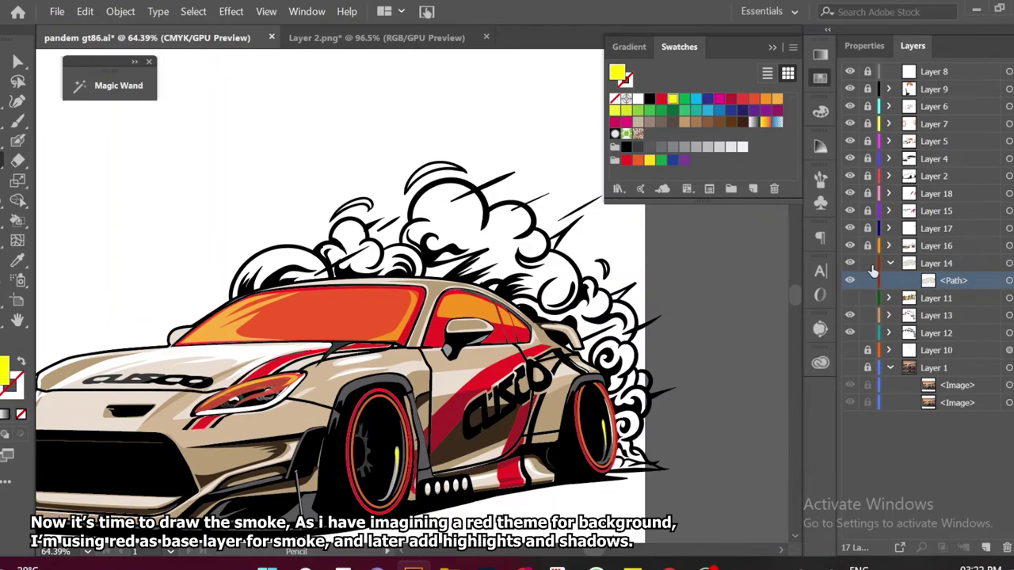
Add a new layer and pencil the dark red base fill for the clouds
{"action": "left_click", "coordinate": [919, 350]}
{"action": "key", "text": "ctrl+l"}
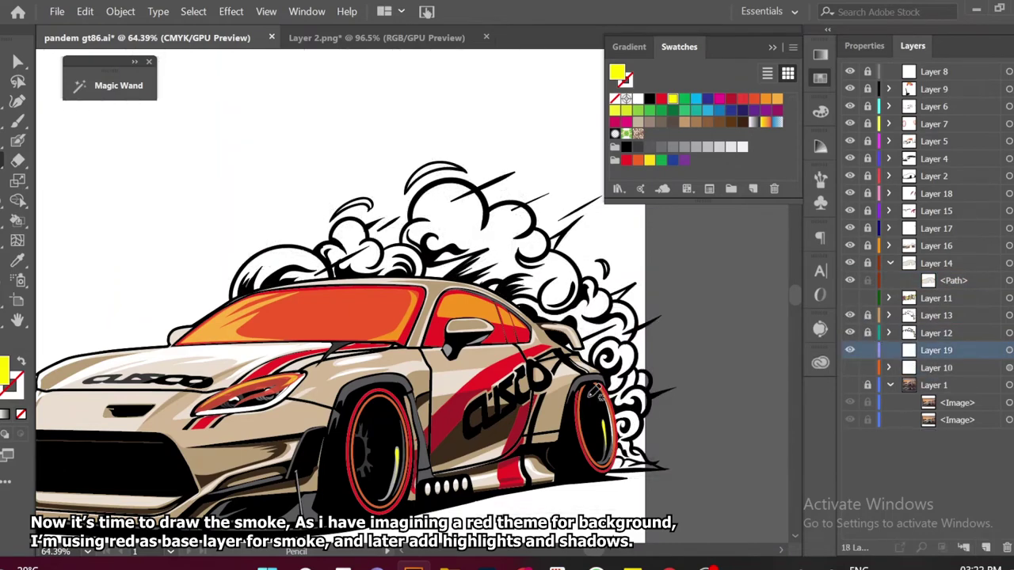
{"action": "scroll", "coordinate": [596, 393], "scroll_direction": "up", "scroll_amount": 3}
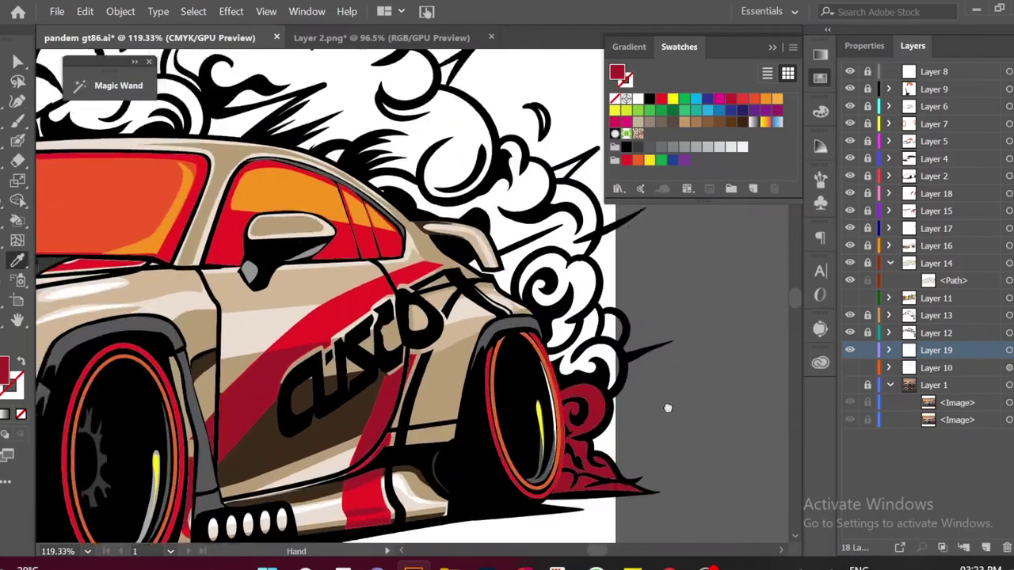
{"action": "left_click_drag", "start_coordinate": [667, 408], "coordinate": [662, 424]}
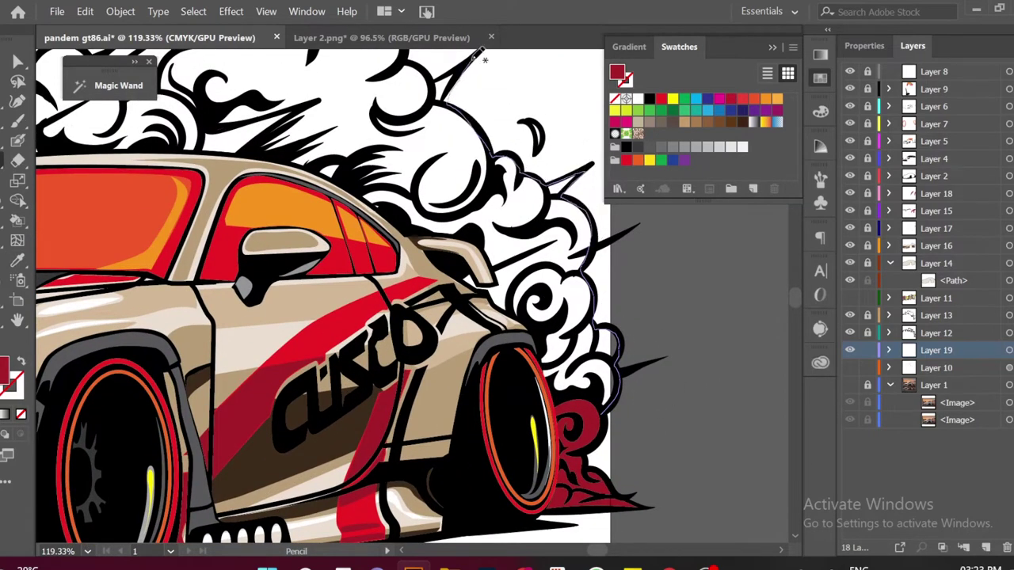
{"action": "scroll", "coordinate": [317, 237], "scroll_direction": "down", "scroll_amount": 3}
{"action": "scroll", "coordinate": [238, 317], "scroll_direction": "up", "scroll_amount": 3}
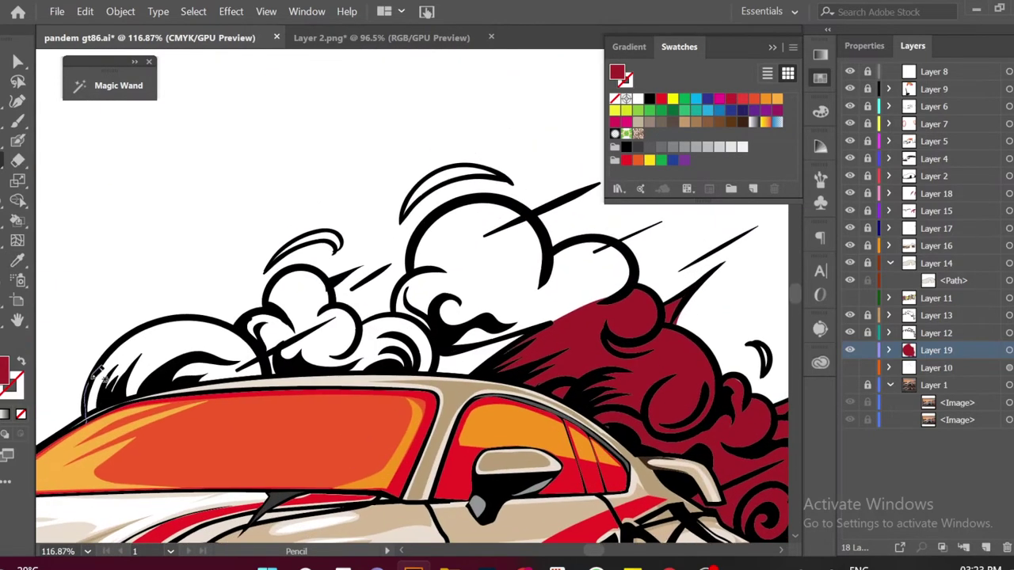
{"action": "left_click_drag", "start_coordinate": [83, 412], "coordinate": [227, 317]}
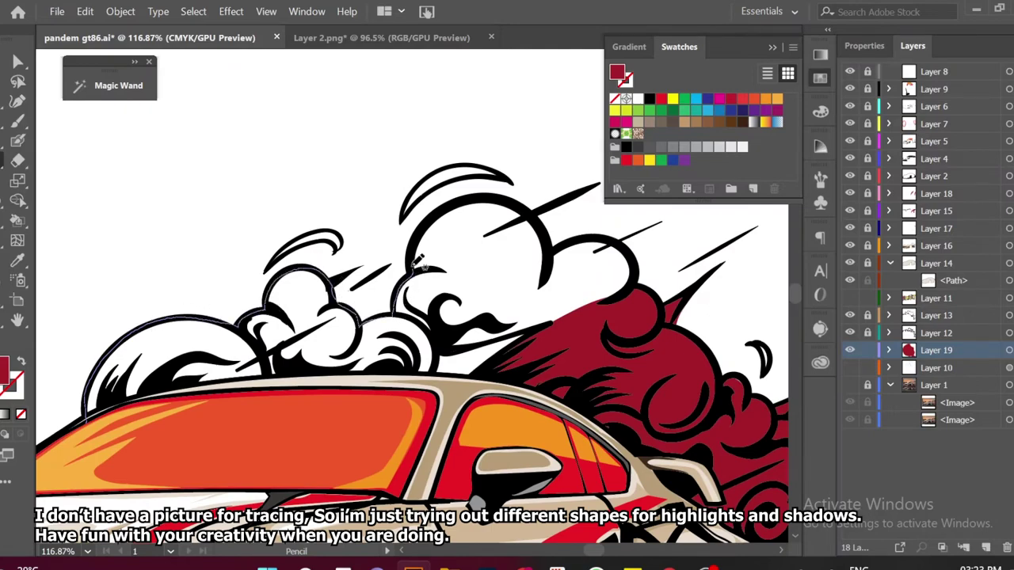
Pencil a brighter red highlight shape on the left cloud
{"action": "left_click_drag", "start_coordinate": [532, 207], "coordinate": [681, 261]}
{"action": "scroll", "coordinate": [681, 317], "scroll_direction": "down", "scroll_amount": 2}
{"action": "scroll", "coordinate": [685, 356], "scroll_direction": "down", "scroll_amount": 2}
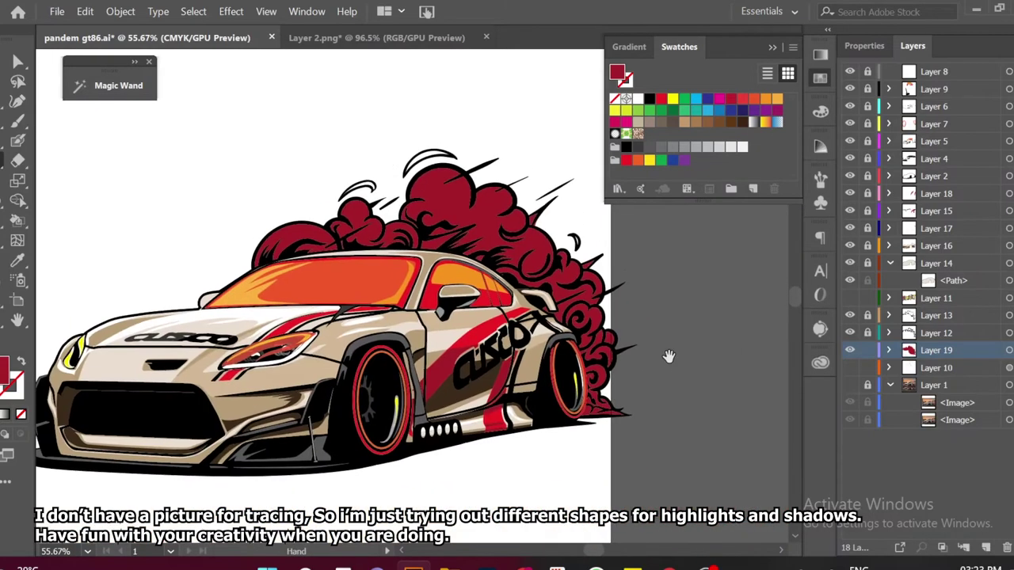
{"action": "scroll", "coordinate": [688, 384], "scroll_direction": "down", "scroll_amount": 1}
{"action": "scroll", "coordinate": [663, 351], "scroll_direction": "down", "scroll_amount": 2}
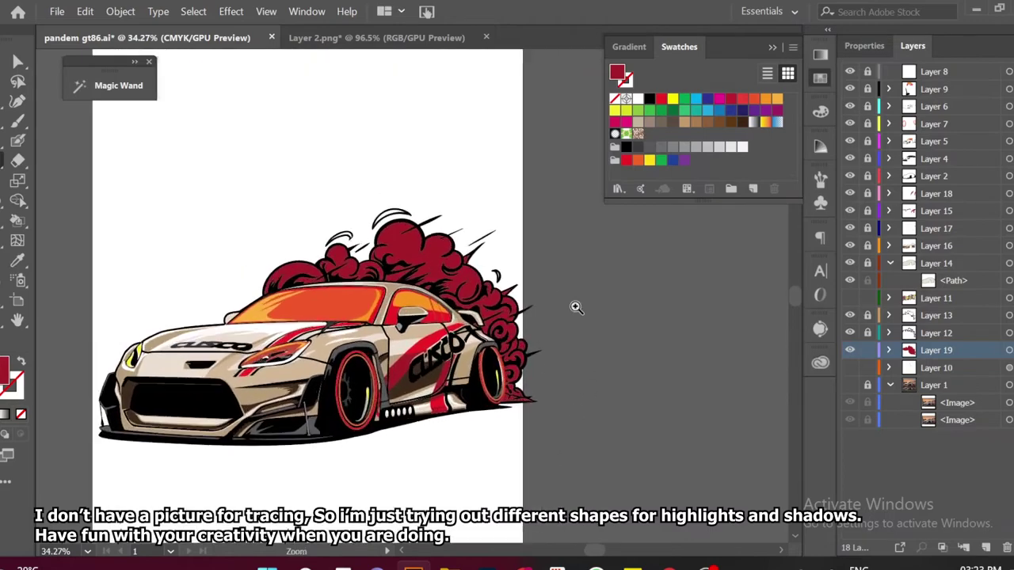
{"action": "scroll", "coordinate": [575, 304], "scroll_direction": "up", "scroll_amount": 6}
{"action": "scroll", "coordinate": [638, 384], "scroll_direction": "down", "scroll_amount": 3}
{"action": "scroll", "coordinate": [713, 343], "scroll_direction": "up", "scroll_amount": 3}
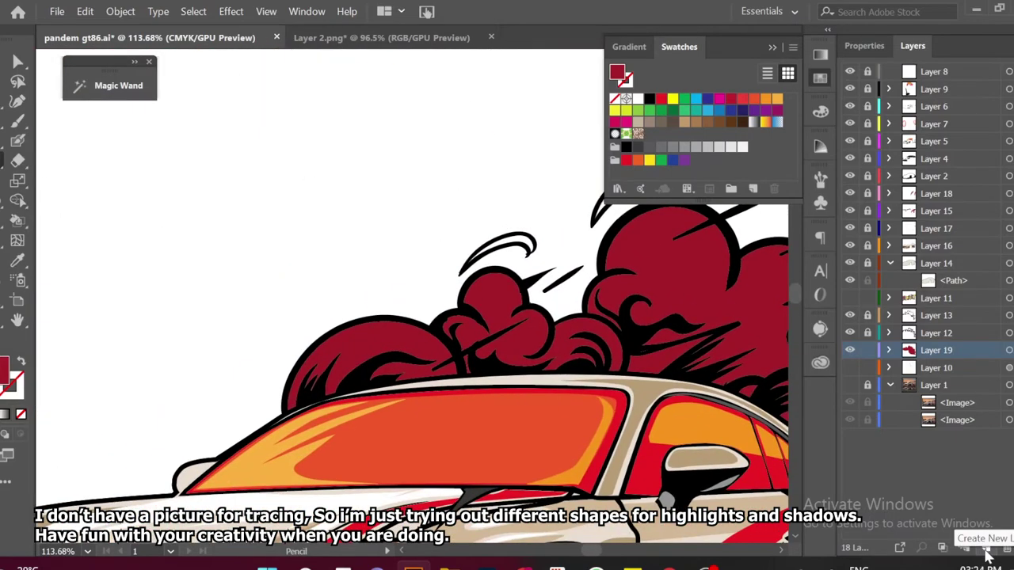
{"action": "left_click_drag", "start_coordinate": [290, 392], "coordinate": [391, 340]}
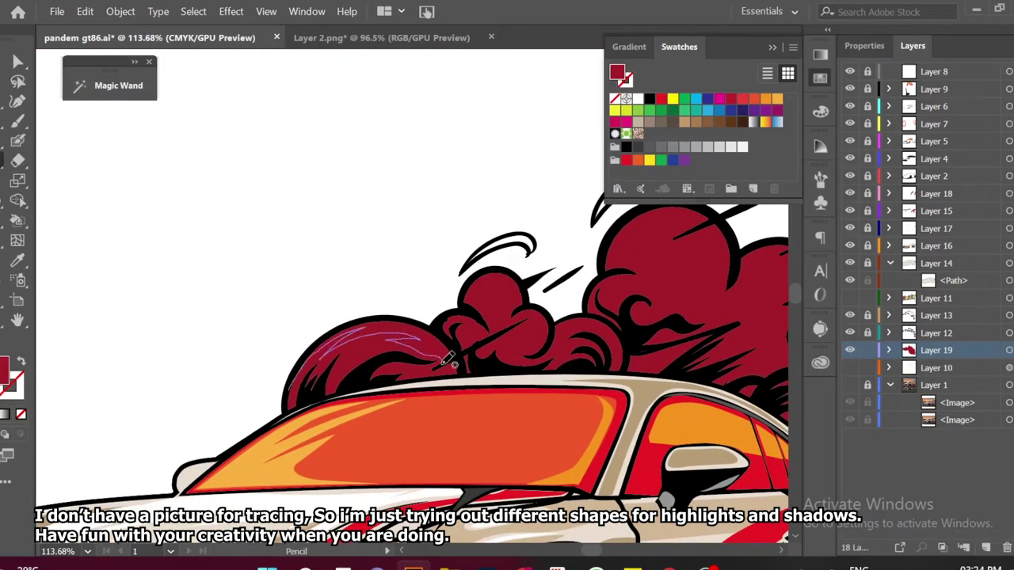
Zoom out and finish another shading shape on the left cloud
{"action": "key", "text": "z"}
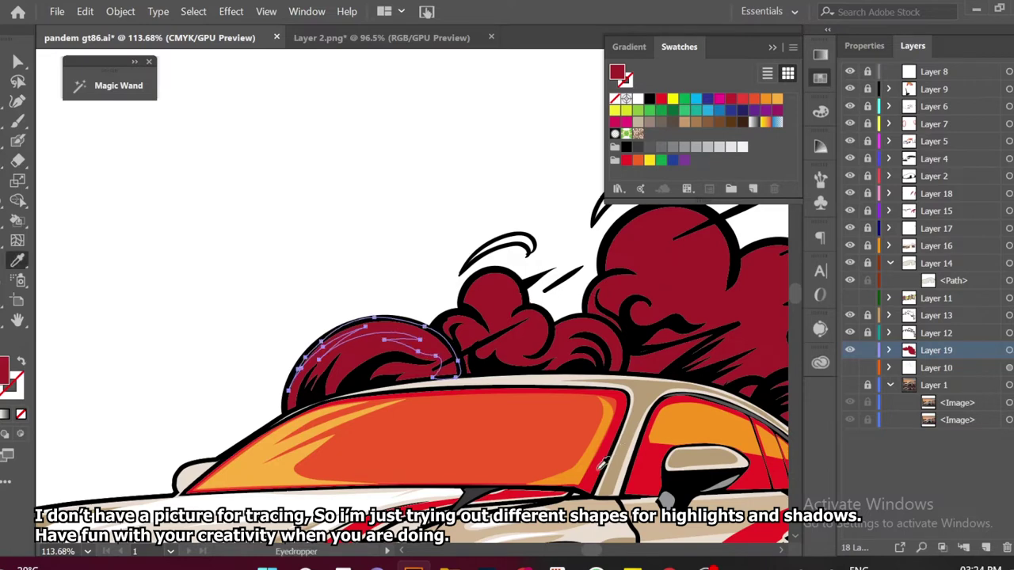
{"action": "scroll", "coordinate": [504, 342], "scroll_direction": "down", "scroll_amount": 2}
{"action": "scroll", "coordinate": [504, 342], "scroll_direction": "up", "scroll_amount": 1}
{"action": "scroll", "coordinate": [408, 325], "scroll_direction": "up", "scroll_amount": 1}
{"action": "key", "text": "n"}
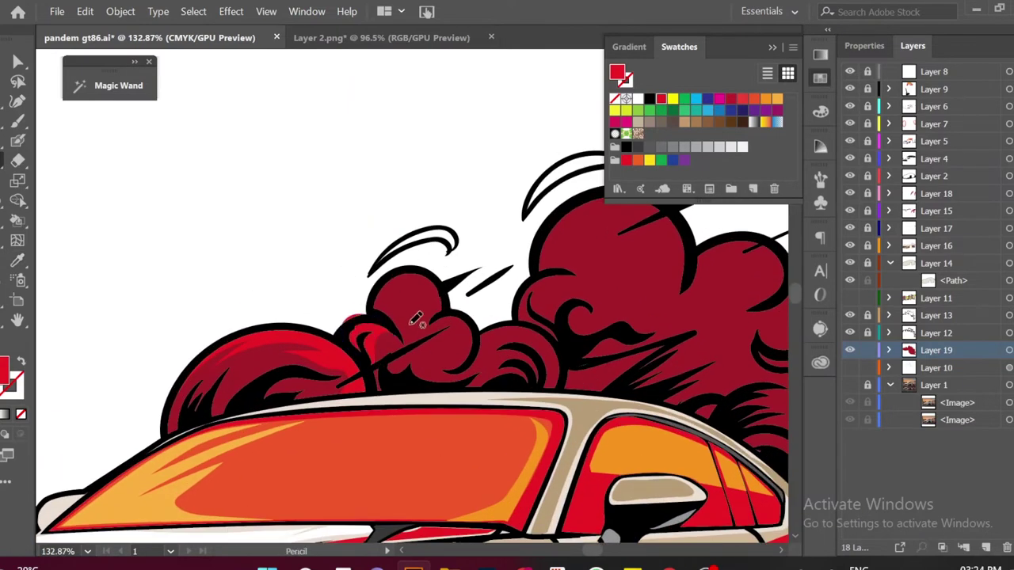
{"action": "left_click_drag", "start_coordinate": [424, 315], "coordinate": [409, 330]}
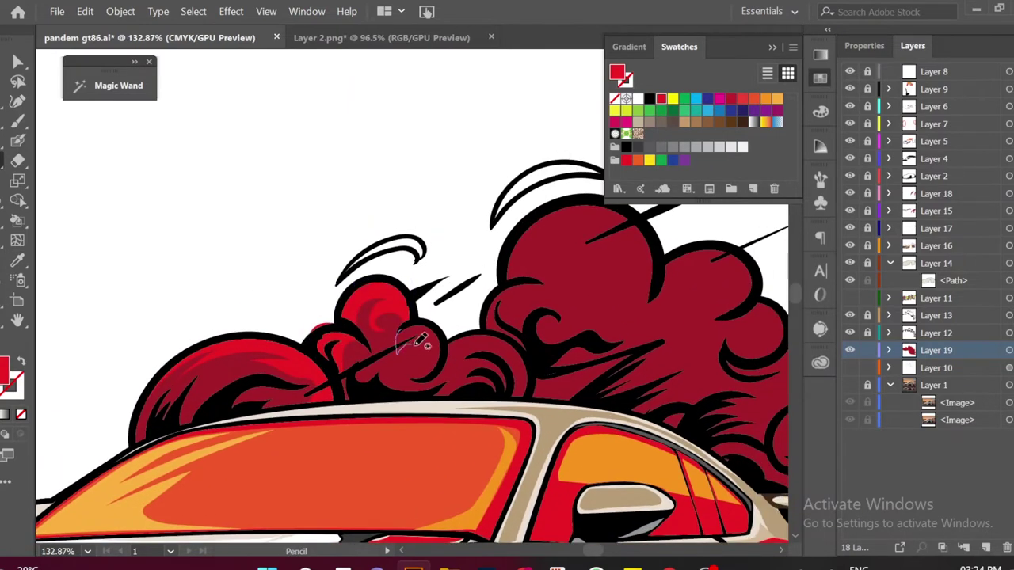
Pencil shading shapes on the large middle cloud and the right cloud
{"action": "scroll", "coordinate": [436, 333], "scroll_direction": "right", "scroll_amount": 3}
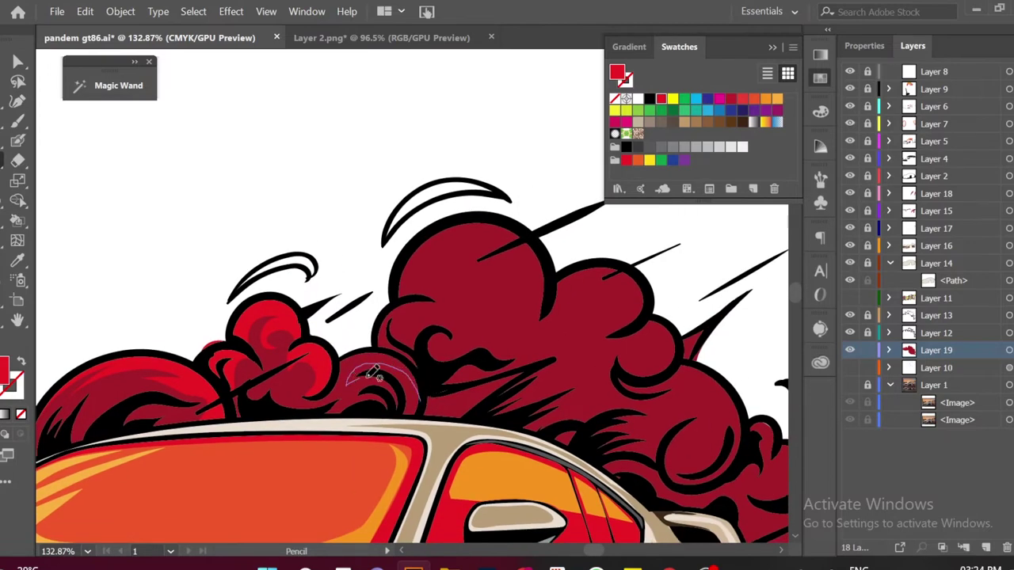
{"action": "left_click_drag", "start_coordinate": [405, 351], "coordinate": [470, 342]}
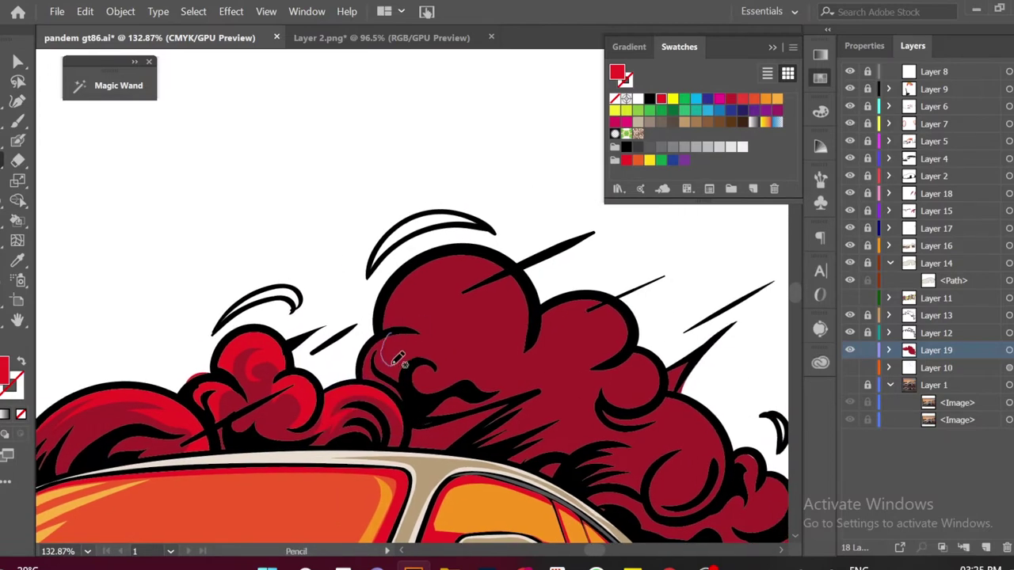
{"action": "mouse_move", "coordinate": [407, 344]}
{"action": "left_mouse_down"}
{"action": "mouse_move", "coordinate": [401, 368]}
{"action": "mouse_move", "coordinate": [481, 335]}
{"action": "mouse_move", "coordinate": [423, 277]}
{"action": "left_mouse_up"}
{"action": "scroll", "coordinate": [423, 277], "scroll_direction": "right", "scroll_amount": 2}
{"action": "scroll", "coordinate": [444, 317], "scroll_direction": "right", "scroll_amount": 2}
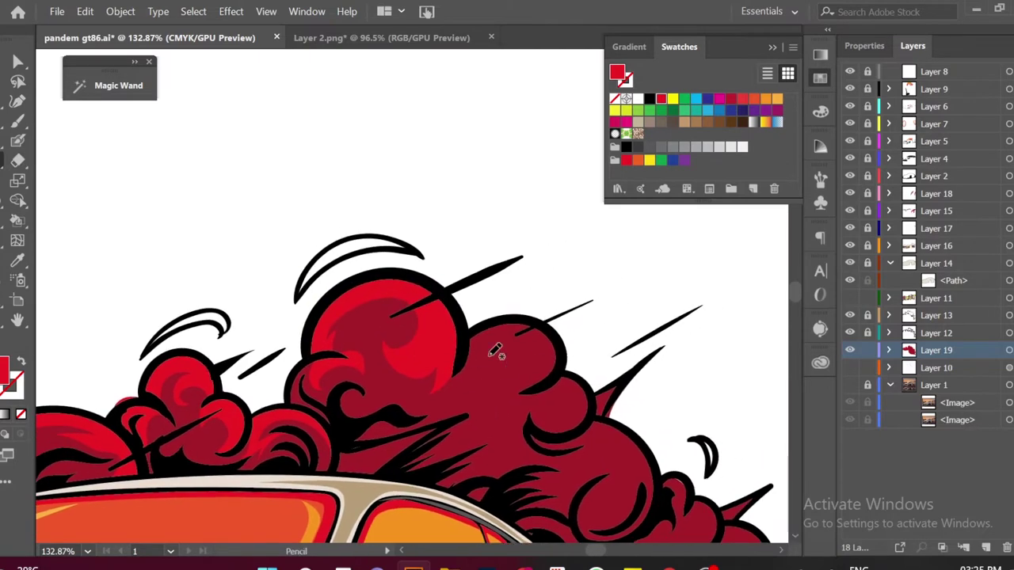
{"action": "left_click_drag", "start_coordinate": [475, 354], "coordinate": [543, 387]}
Pencil a shading curl near the cloud's right edge
{"action": "scroll", "coordinate": [610, 362], "scroll_direction": "down", "scroll_amount": 1}
{"action": "scroll", "coordinate": [502, 389], "scroll_direction": "down", "scroll_amount": 1}
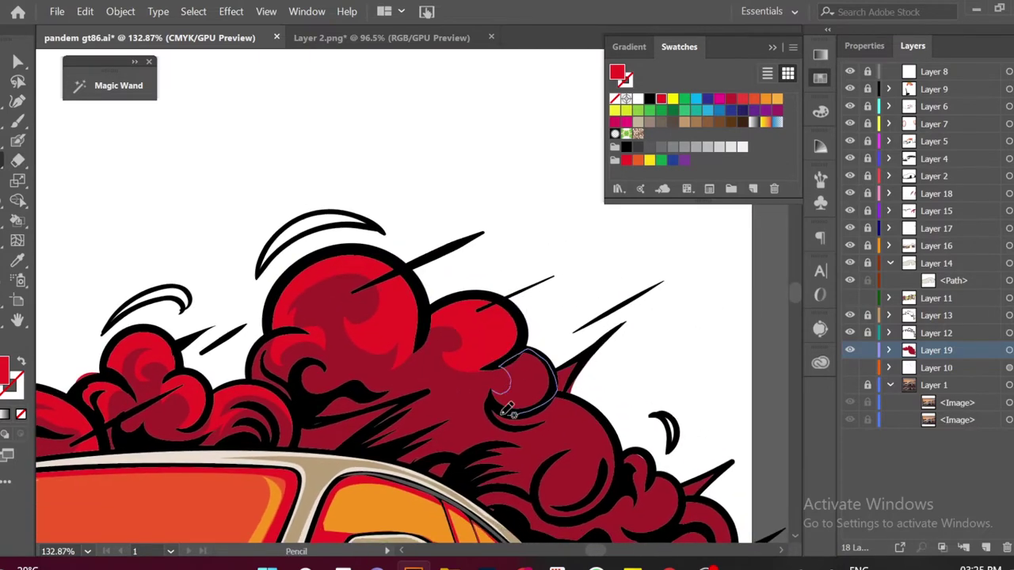
{"action": "scroll", "coordinate": [578, 381], "scroll_direction": "down", "scroll_amount": 2}
{"action": "scroll", "coordinate": [578, 380], "scroll_direction": "up", "scroll_amount": 2}
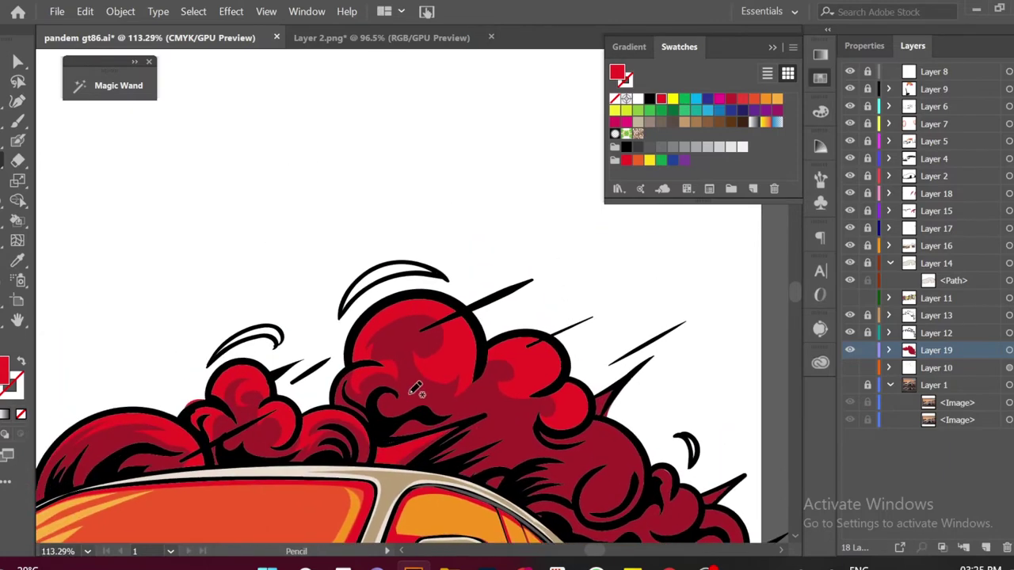
{"action": "scroll", "coordinate": [427, 389], "scroll_direction": "down", "scroll_amount": 2}
{"action": "scroll", "coordinate": [426, 389], "scroll_direction": "up", "scroll_amount": 3}
{"action": "mouse_move", "coordinate": [475, 287]}
{"action": "left_mouse_down"}
{"action": "mouse_move", "coordinate": [464, 379]}
{"action": "mouse_move", "coordinate": [533, 337]}
{"action": "left_mouse_up"}
Add a shading shape on the smoke by the rear wheel and zoom out to check the car
{"action": "scroll", "coordinate": [552, 335], "scroll_direction": "down", "scroll_amount": 1}
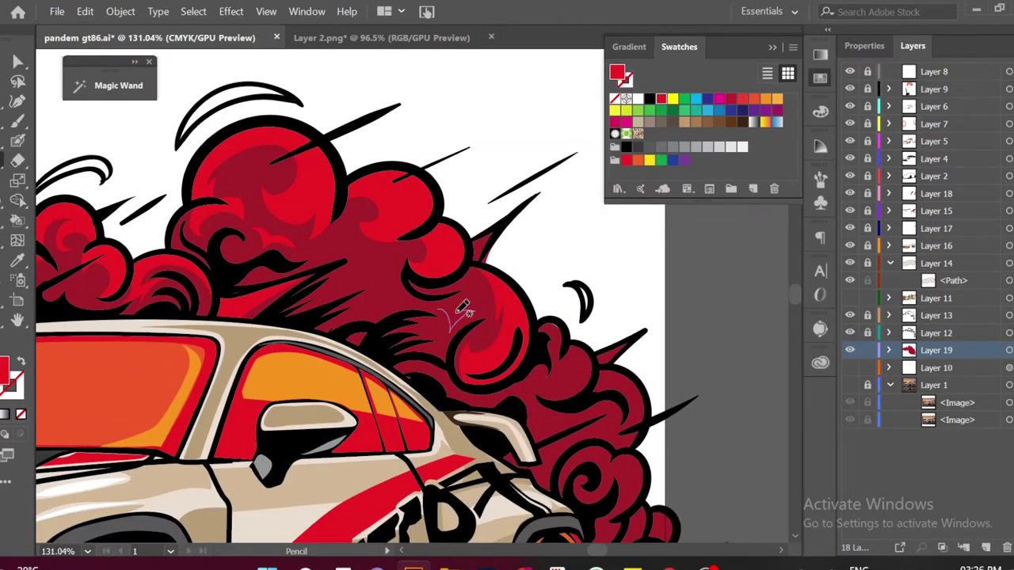
{"action": "scroll", "coordinate": [463, 311], "scroll_direction": "down", "scroll_amount": 2}
{"action": "scroll", "coordinate": [456, 380], "scroll_direction": "up", "scroll_amount": 2}
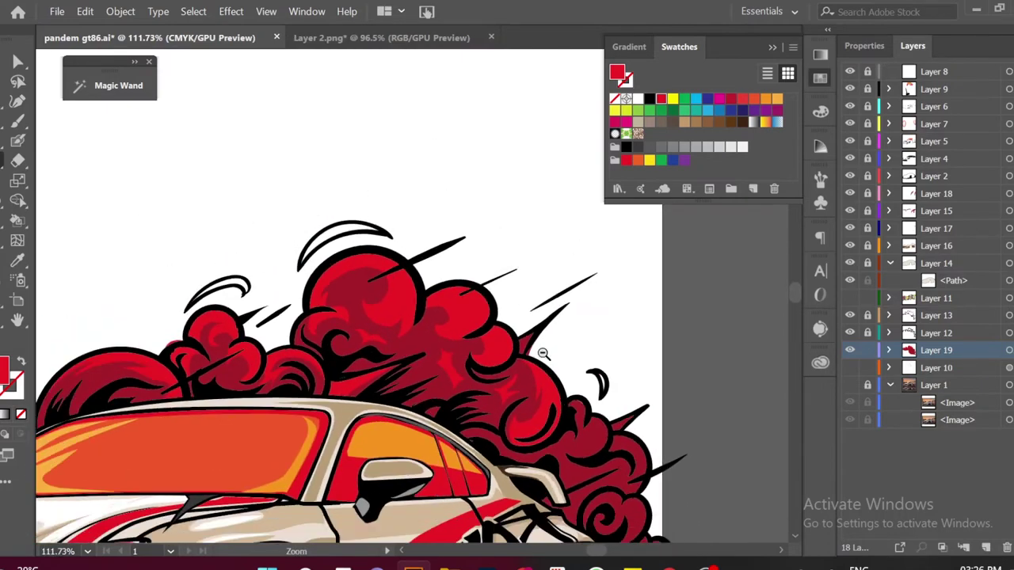
{"action": "scroll", "coordinate": [539, 351], "scroll_direction": "down", "scroll_amount": 1}
{"action": "scroll", "coordinate": [554, 317], "scroll_direction": "up", "scroll_amount": 2}
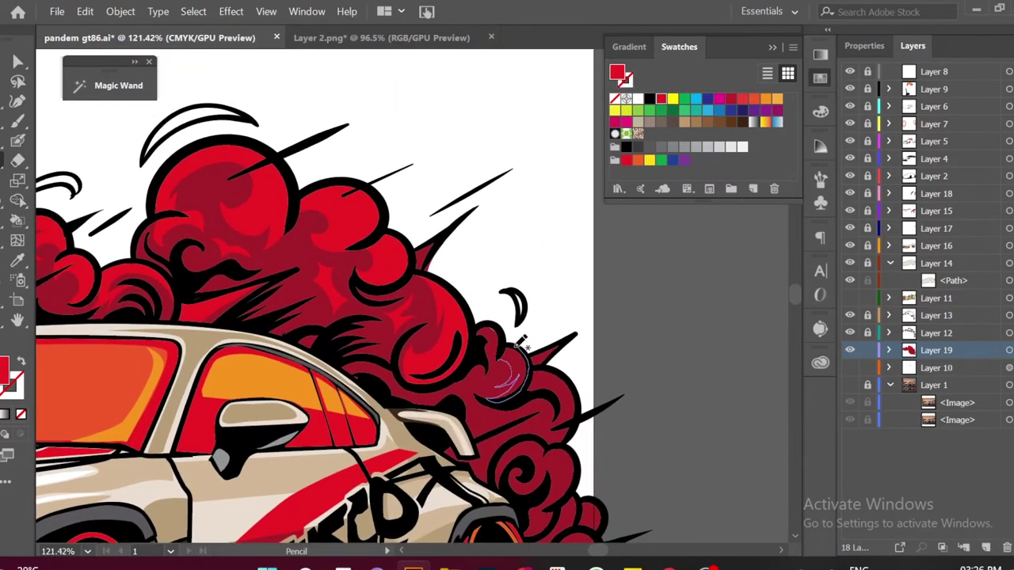
{"action": "scroll", "coordinate": [519, 352], "scroll_direction": "down", "scroll_amount": 1}
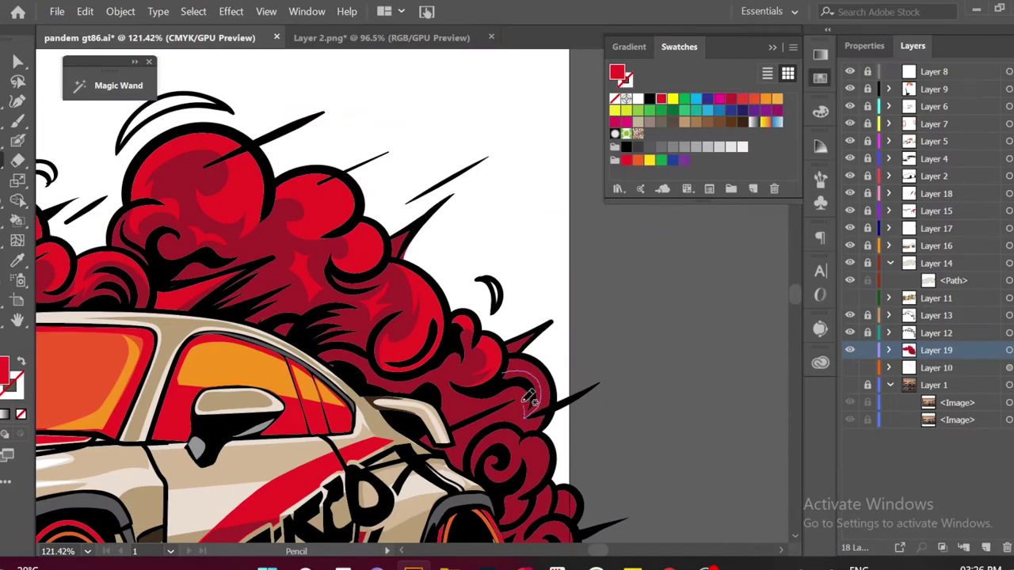
{"action": "scroll", "coordinate": [504, 374], "scroll_direction": "down", "scroll_amount": 2}
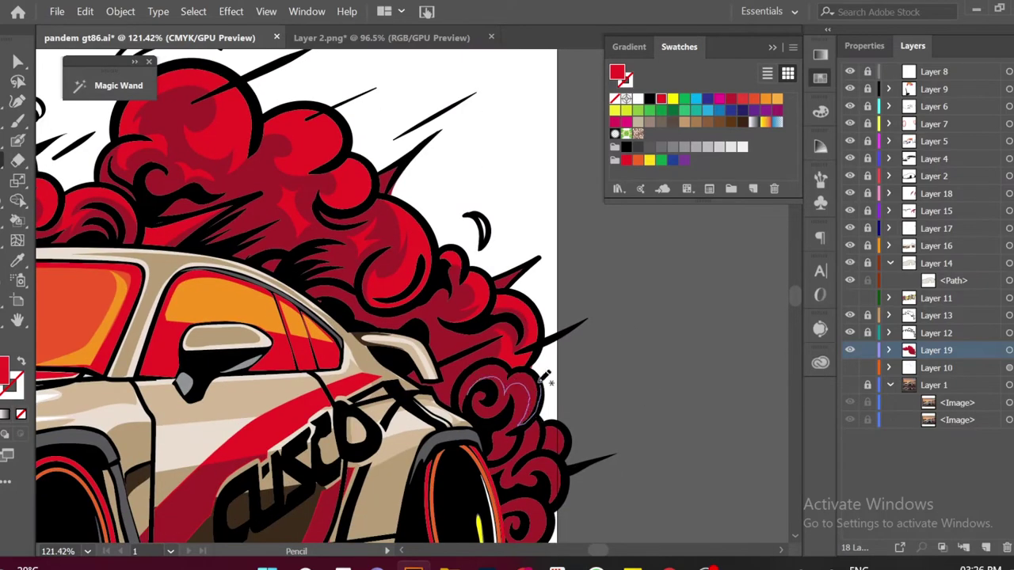
{"action": "scroll", "coordinate": [536, 366], "scroll_direction": "down", "scroll_amount": 2}
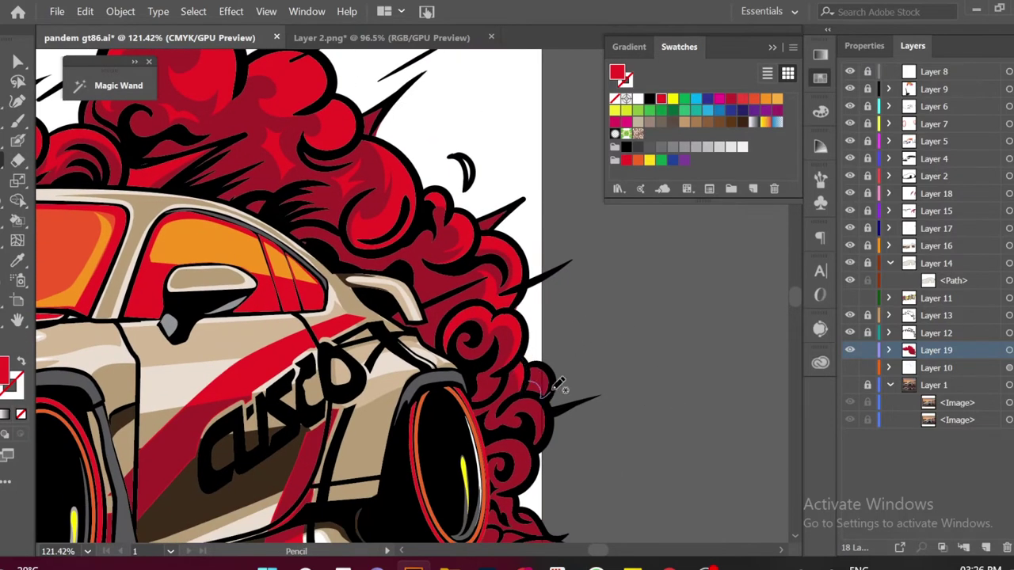
{"action": "scroll", "coordinate": [607, 327], "scroll_direction": "down", "scroll_amount": 1}
{"action": "scroll", "coordinate": [623, 383], "scroll_direction": "down", "scroll_amount": 1}
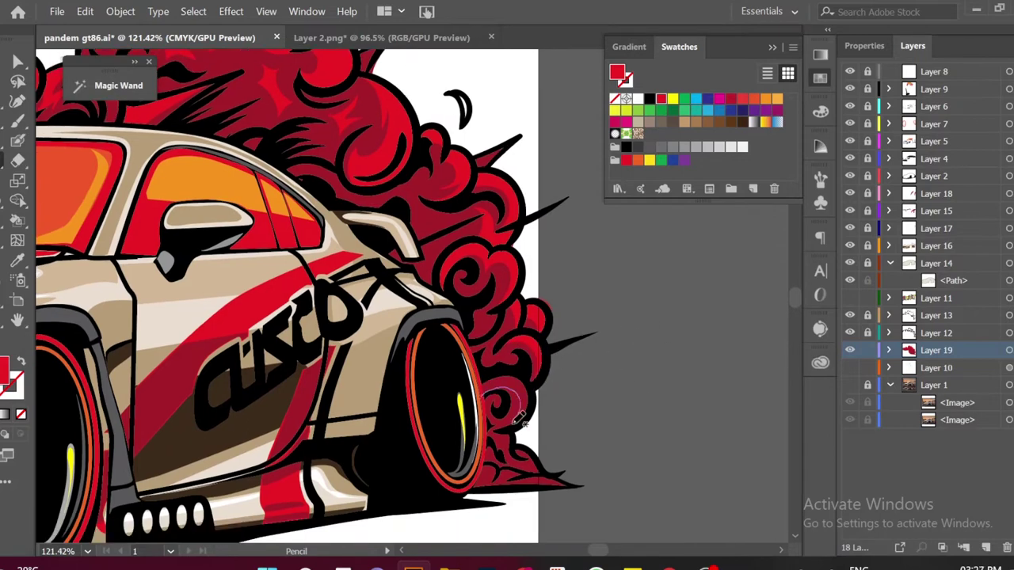
{"action": "scroll", "coordinate": [616, 380], "scroll_direction": "up", "scroll_amount": 2}
{"action": "mouse_move", "coordinate": [614, 413]}
{"action": "left_mouse_down"}
{"action": "mouse_move", "coordinate": [614, 424]}
{"action": "mouse_move", "coordinate": [599, 417]}
{"action": "left_mouse_up"}
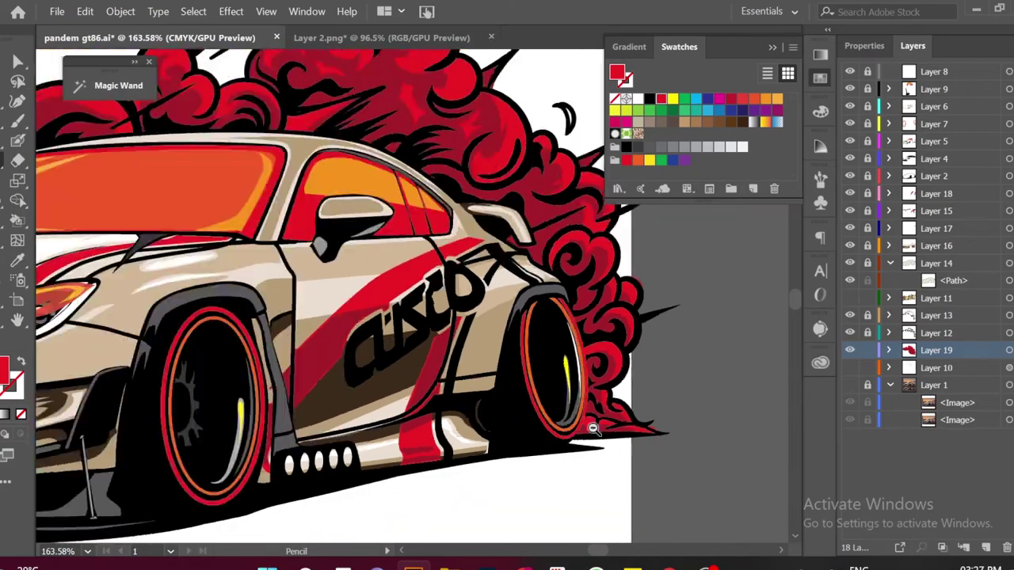
{"action": "scroll", "coordinate": [593, 429], "scroll_direction": "down", "scroll_amount": 8}
{"action": "scroll", "coordinate": [701, 354], "scroll_direction": "up", "scroll_amount": 3}
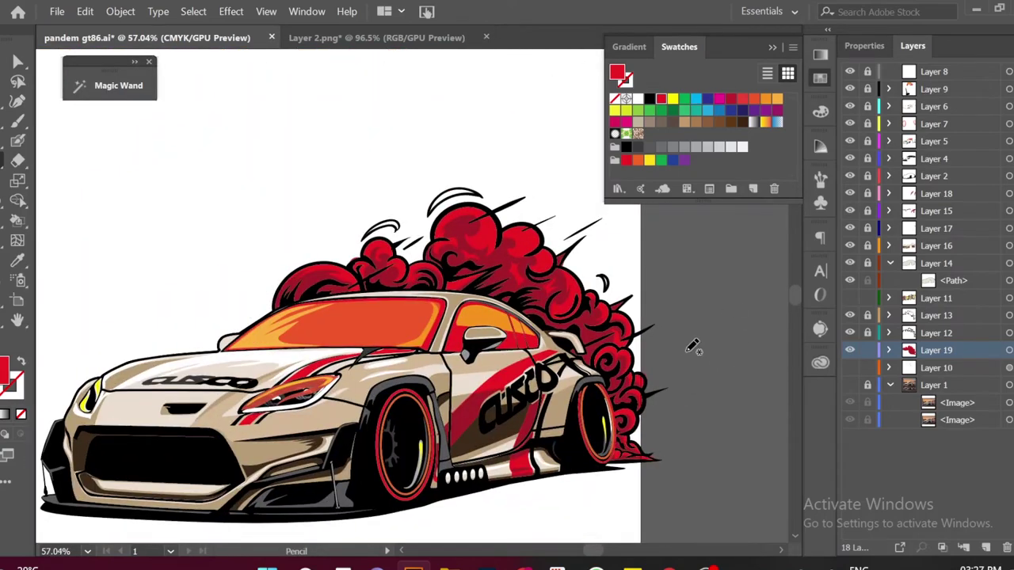
{"action": "scroll", "coordinate": [335, 348], "scroll_direction": "up", "scroll_amount": 5}
{"action": "scroll", "coordinate": [333, 349], "scroll_direction": "down", "scroll_amount": 4}
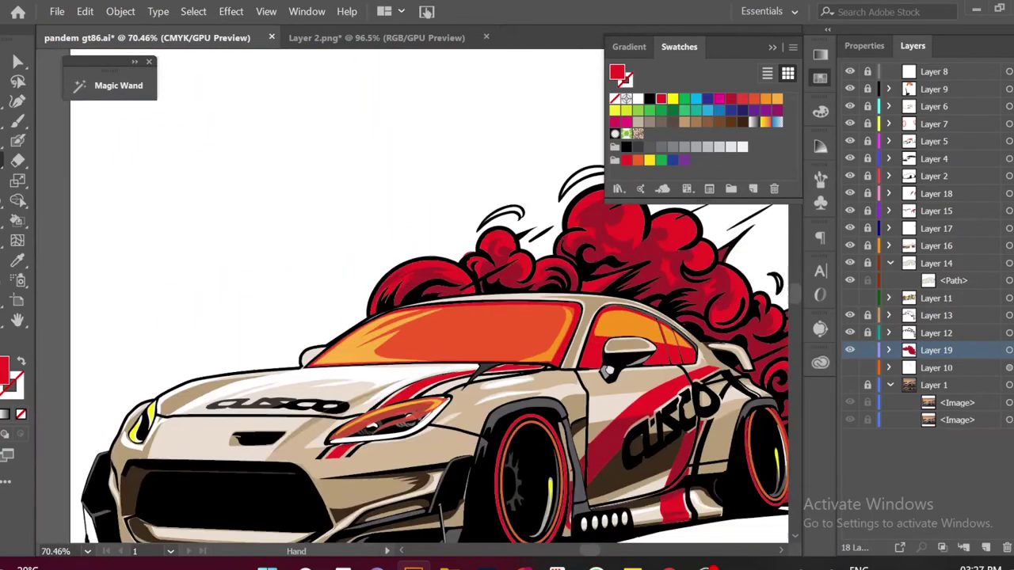
{"action": "scroll", "coordinate": [445, 318], "scroll_direction": "down", "scroll_amount": 2}
Create a new layer for smoke highlights and sample the windshield orange with the Eyedropper
{"action": "key", "text": "ctrl+l"}
{"action": "scroll", "coordinate": [445, 319], "scroll_direction": "up", "scroll_amount": 4}
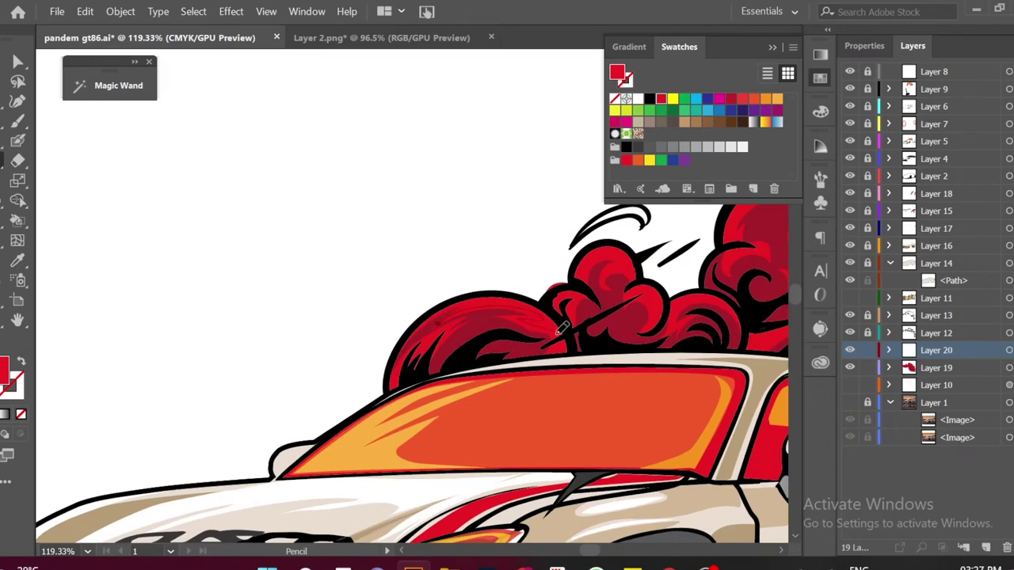
{"action": "key", "text": "i"}
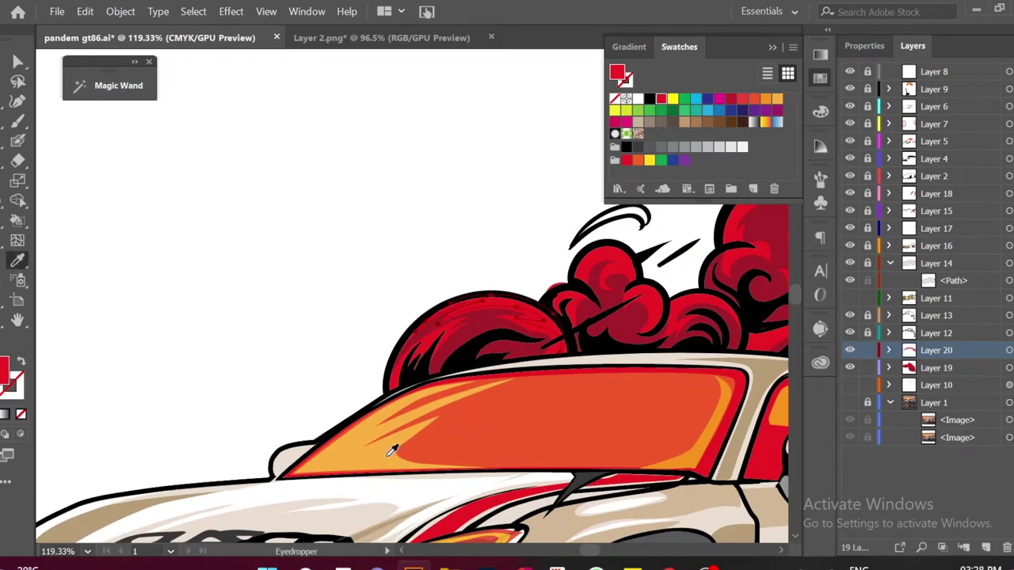
{"action": "left_click", "coordinate": [397, 446]}
{"action": "scroll", "coordinate": [397, 446], "scroll_direction": "down", "scroll_amount": 2}
{"action": "scroll", "coordinate": [310, 388], "scroll_direction": "up", "scroll_amount": 3}
Pencil orange highlights on the left puff, the big puff's upper right, and the upper-right puff
{"action": "key", "text": "n"}
{"action": "mouse_move", "coordinate": [325, 378]}
{"action": "left_mouse_down"}
{"action": "mouse_move", "coordinate": [337, 362]}
{"action": "mouse_move", "coordinate": [383, 374]}
{"action": "left_mouse_up"}
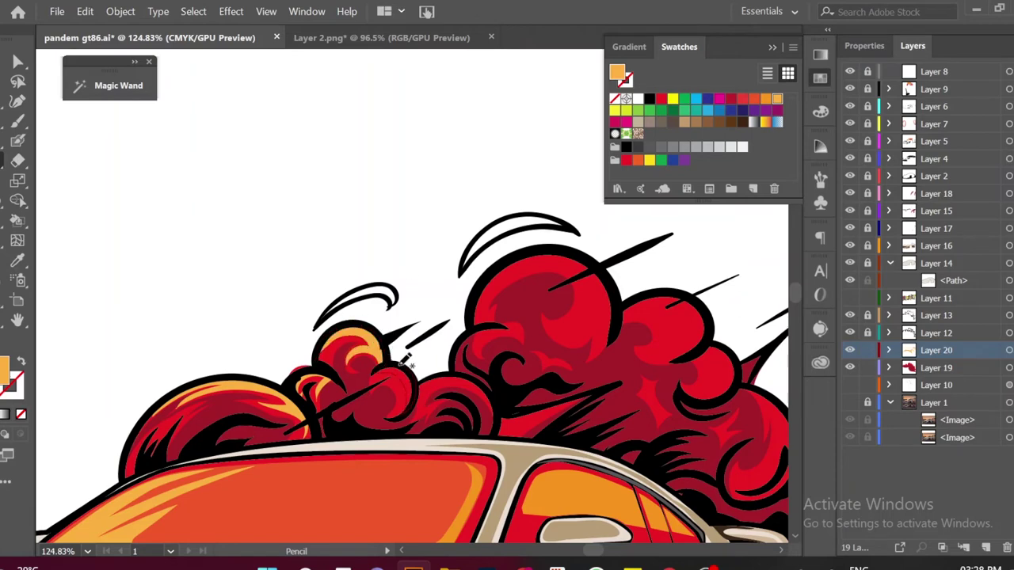
{"action": "scroll", "coordinate": [405, 360], "scroll_direction": "up", "scroll_amount": 1}
{"action": "scroll", "coordinate": [428, 349], "scroll_direction": "right", "scroll_amount": 1}
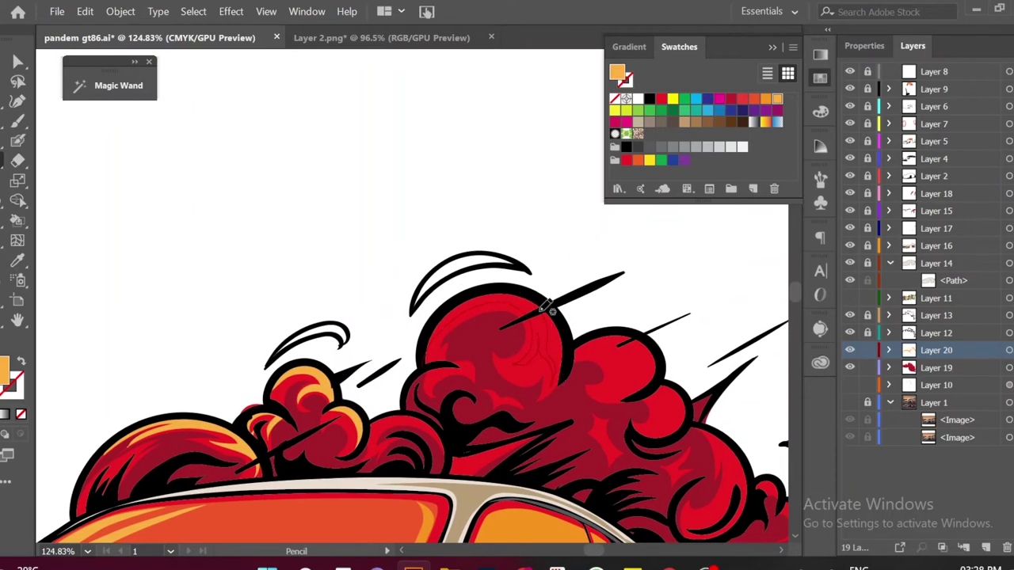
{"action": "left_click_drag", "start_coordinate": [550, 309], "coordinate": [551, 380]}
{"action": "scroll", "coordinate": [474, 349], "scroll_direction": "right", "scroll_amount": 2}
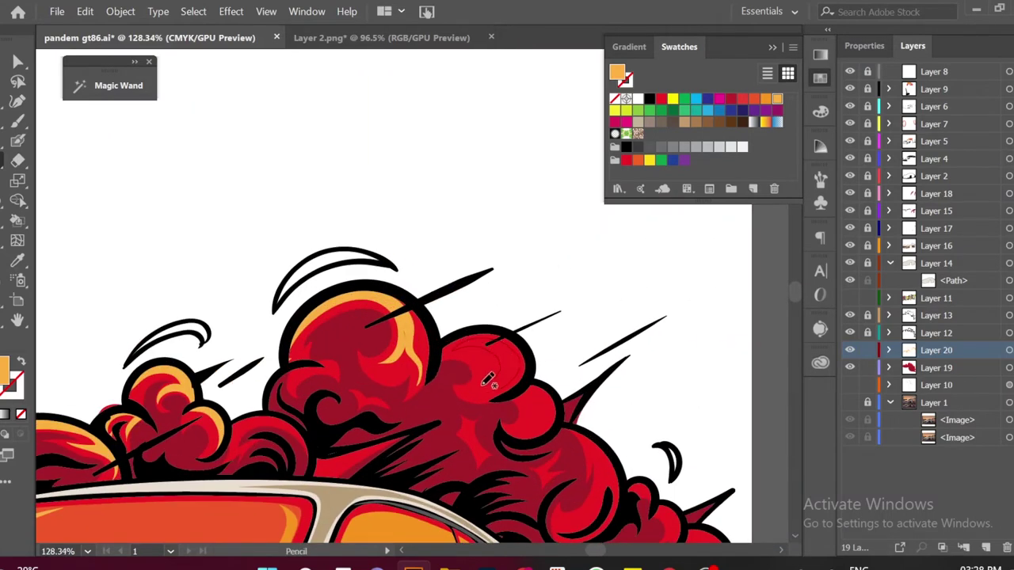
{"action": "left_click_drag", "start_coordinate": [507, 347], "coordinate": [480, 372]}
Draw a small highlight on the lower smoke and recolour it windshield orange
{"action": "scroll", "coordinate": [505, 357], "scroll_direction": "down", "scroll_amount": 1}
{"action": "scroll", "coordinate": [506, 356], "scroll_direction": "right", "scroll_amount": 1}
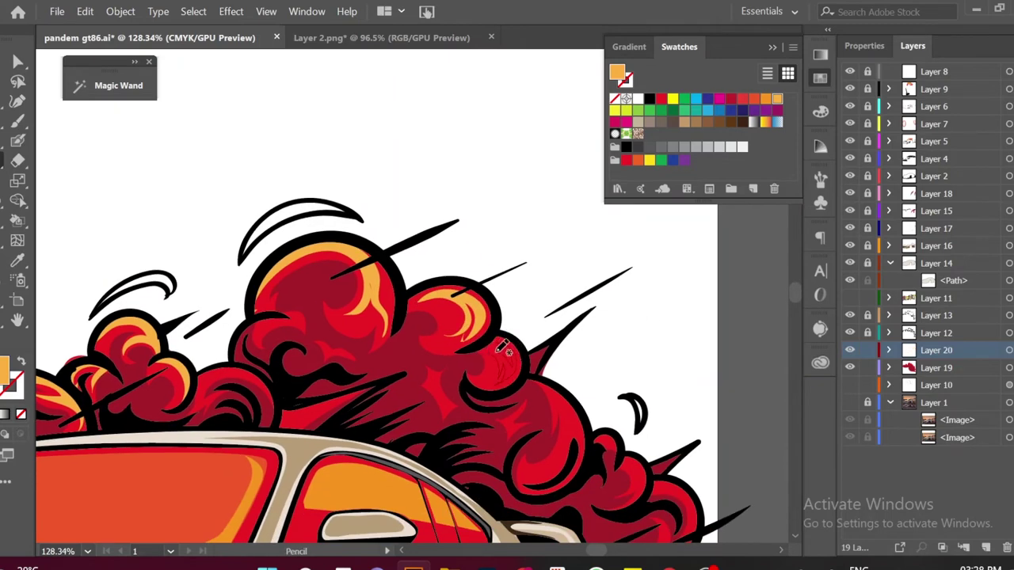
{"action": "scroll", "coordinate": [495, 342], "scroll_direction": "down", "scroll_amount": 1}
{"action": "scroll", "coordinate": [490, 339], "scroll_direction": "right", "scroll_amount": 2}
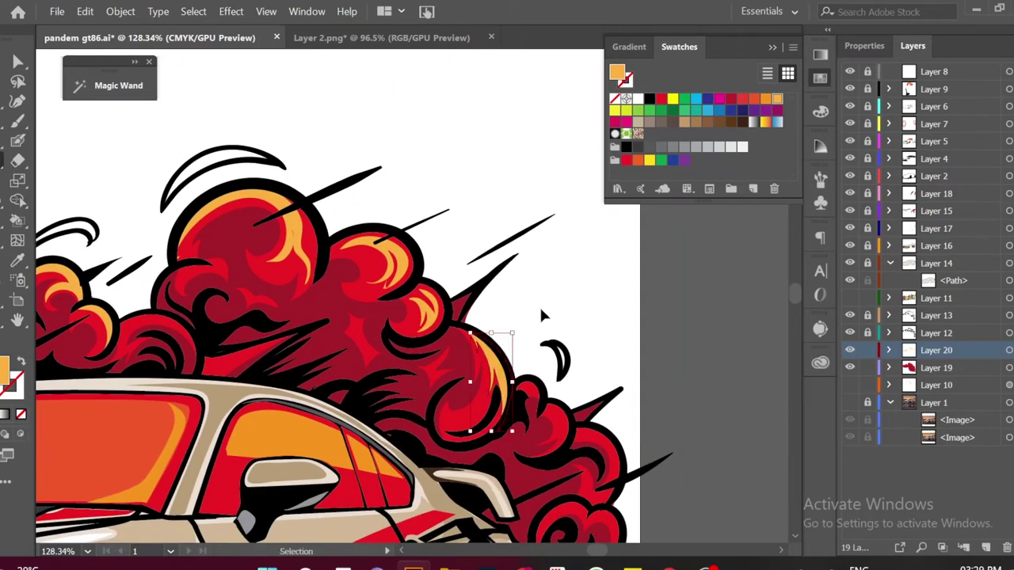
{"action": "scroll", "coordinate": [602, 333], "scroll_direction": "down", "scroll_amount": 3}
{"action": "scroll", "coordinate": [657, 337], "scroll_direction": "down", "scroll_amount": 1}
{"action": "scroll", "coordinate": [429, 343], "scroll_direction": "up", "scroll_amount": 4}
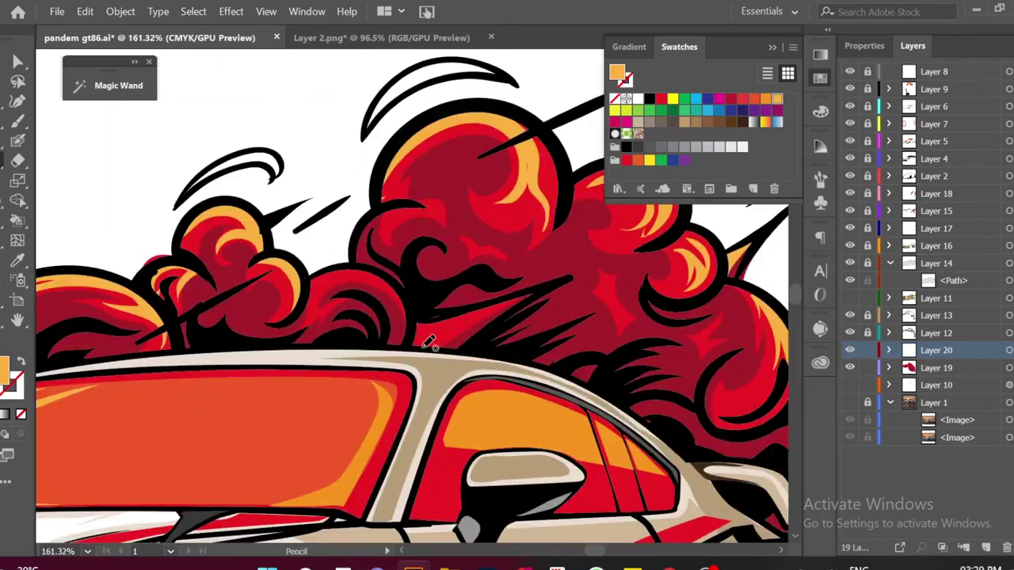
{"action": "scroll", "coordinate": [441, 321], "scroll_direction": "down", "scroll_amount": 2}
{"action": "scroll", "coordinate": [475, 333], "scroll_direction": "down", "scroll_amount": 1}
{"action": "scroll", "coordinate": [520, 344], "scroll_direction": "up", "scroll_amount": 3}
{"action": "left_click_drag", "start_coordinate": [491, 339], "coordinate": [539, 321]}
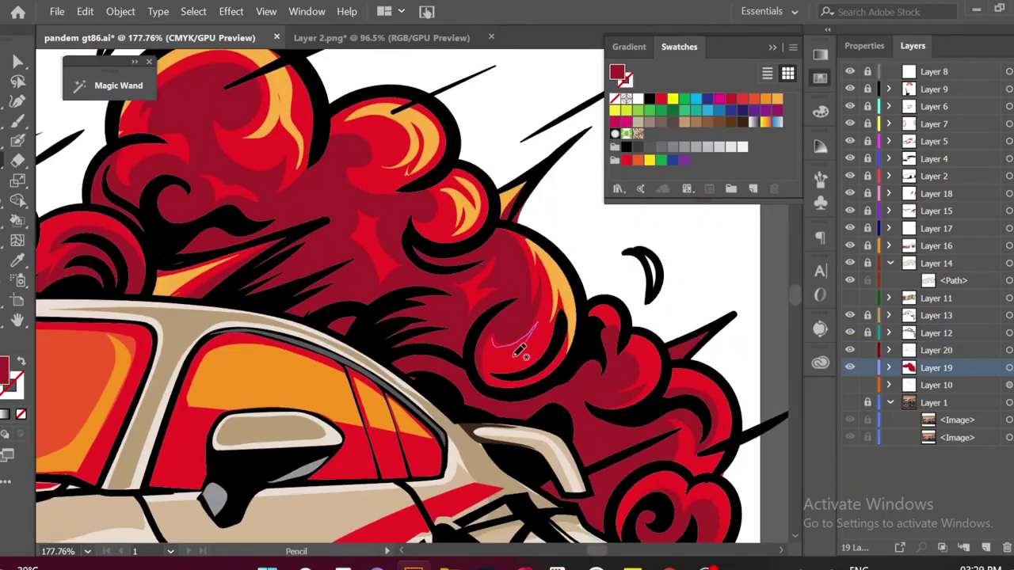
{"action": "key", "text": "i"}
{"action": "left_click", "coordinate": [569, 306]}
{"action": "scroll", "coordinate": [555, 357], "scroll_direction": "right", "scroll_amount": 1}
{"action": "key", "text": "n"}
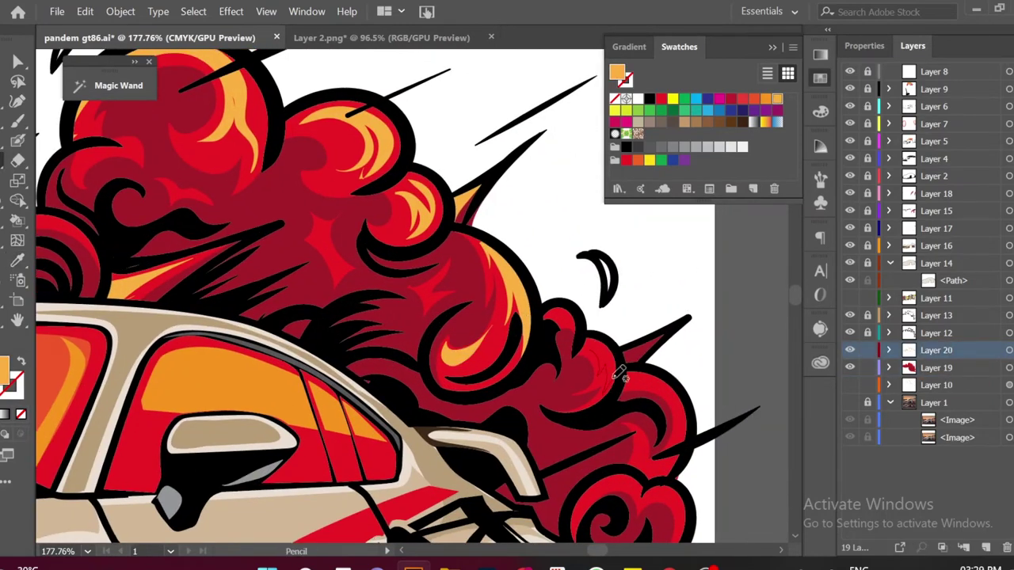
Scroll down the smoke cloud to review the orange highlights toward the rear wheel
{"action": "scroll", "coordinate": [546, 348], "scroll_direction": "right", "scroll_amount": 2}
{"action": "scroll", "coordinate": [546, 348], "scroll_direction": "down", "scroll_amount": 1}
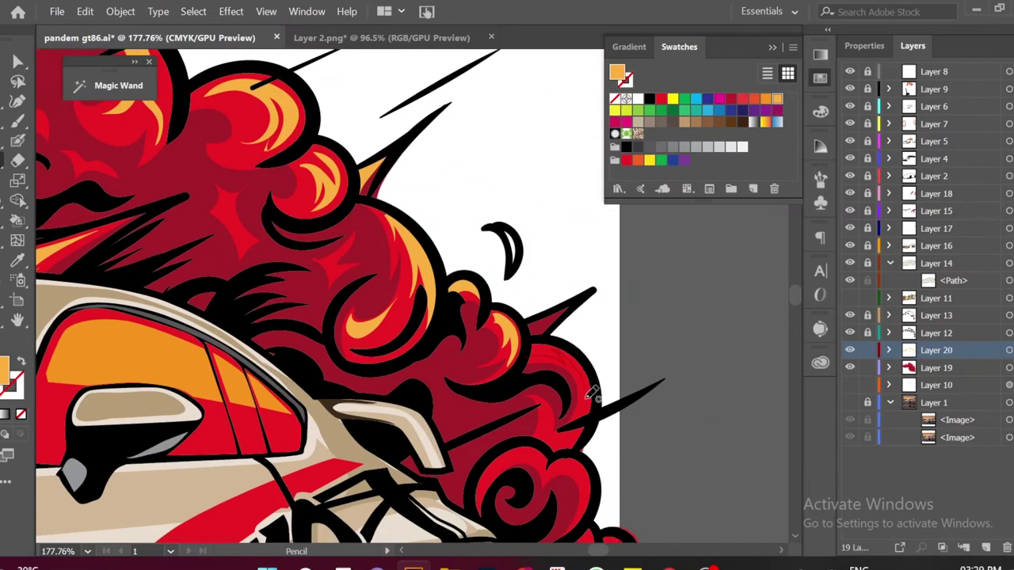
{"action": "scroll", "coordinate": [536, 374], "scroll_direction": "down", "scroll_amount": 1}
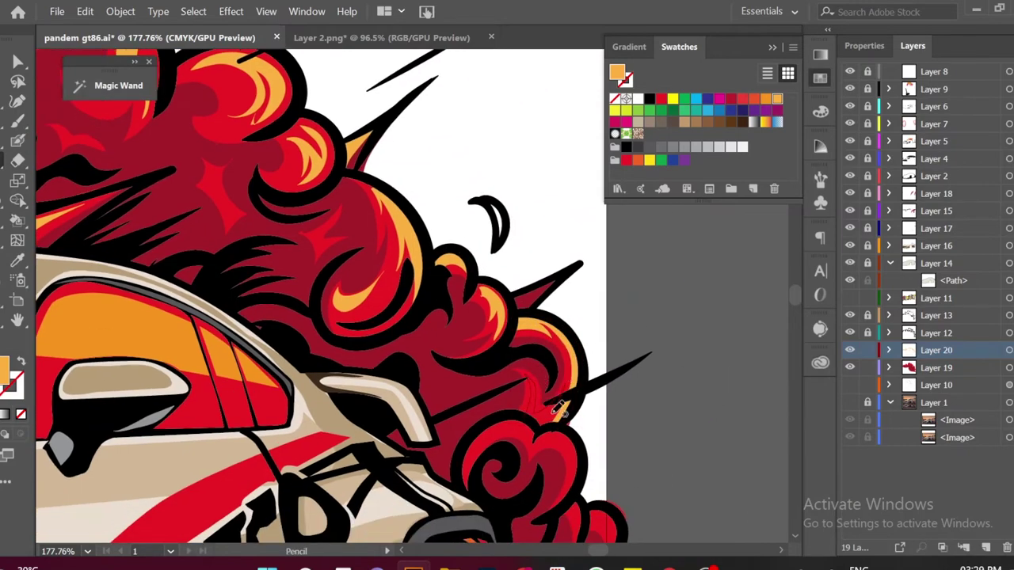
{"action": "scroll", "coordinate": [559, 408], "scroll_direction": "down", "scroll_amount": 2}
{"action": "scroll", "coordinate": [560, 408], "scroll_direction": "down", "scroll_amount": 1, "text": "alt"}
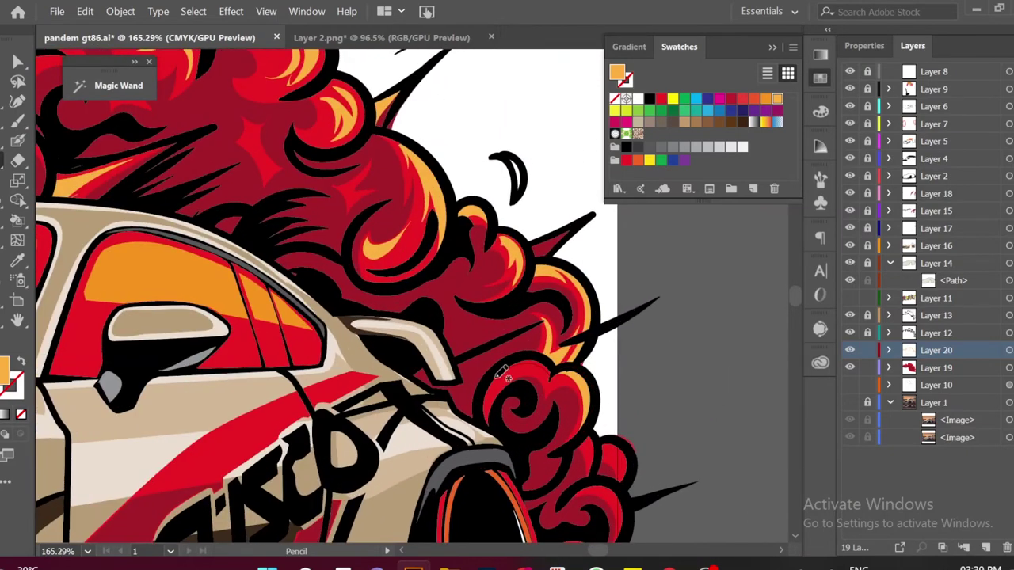
{"action": "scroll", "coordinate": [593, 351], "scroll_direction": "down", "scroll_amount": 3}
{"action": "scroll", "coordinate": [593, 351], "scroll_direction": "up", "scroll_amount": 1, "text": "alt"}
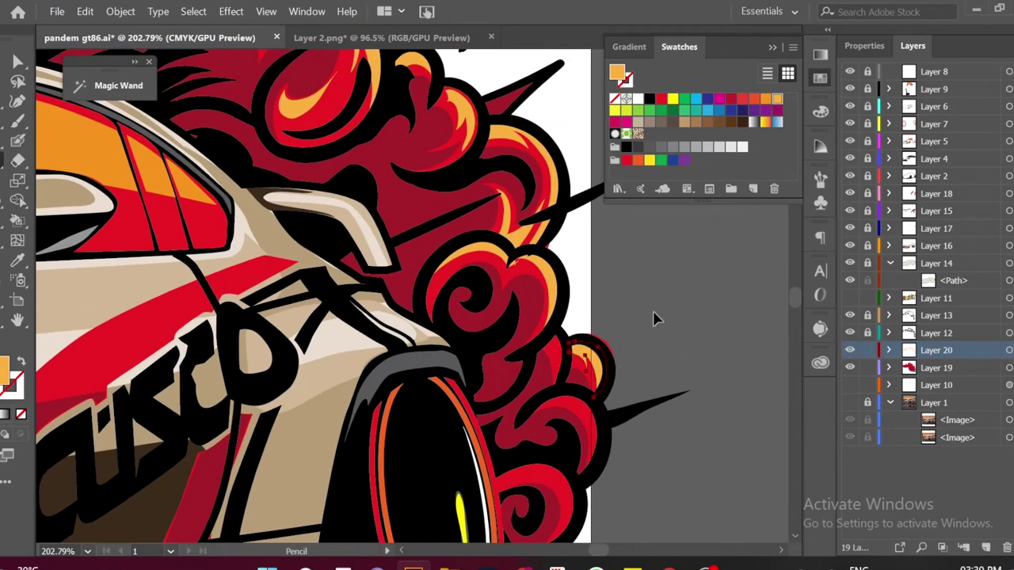
{"action": "scroll", "coordinate": [554, 335], "scroll_direction": "down", "scroll_amount": 2}
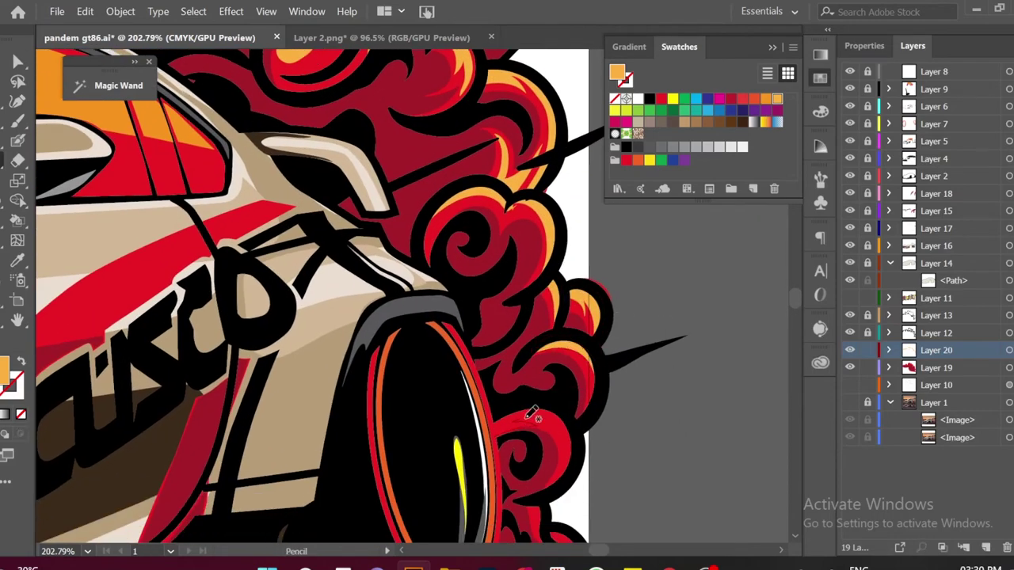
{"action": "scroll", "coordinate": [634, 362], "scroll_direction": "down", "scroll_amount": 2}
{"action": "scroll", "coordinate": [652, 385], "scroll_direction": "up", "scroll_amount": 1, "text": "alt"}
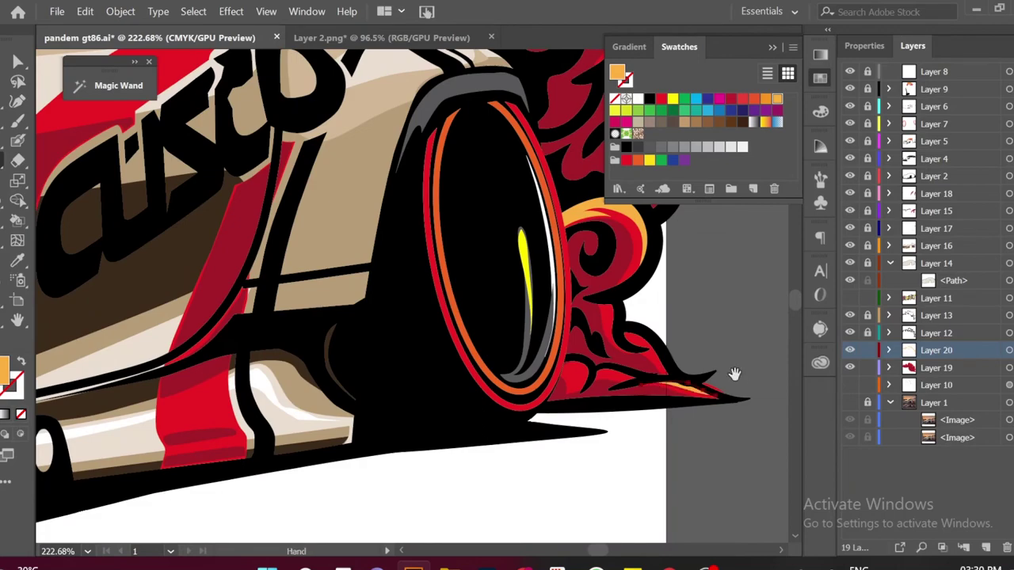
{"action": "scroll", "coordinate": [735, 374], "scroll_direction": "down", "scroll_amount": 4, "text": "alt"}
{"action": "scroll", "coordinate": [697, 373], "scroll_direction": "down", "scroll_amount": 5, "text": "alt"}
Expand Layer 20 in the Layers panel to inspect its first highlight path, then collapse it
{"action": "scroll", "coordinate": [626, 372], "scroll_direction": "down", "scroll_amount": 5, "text": "alt"}
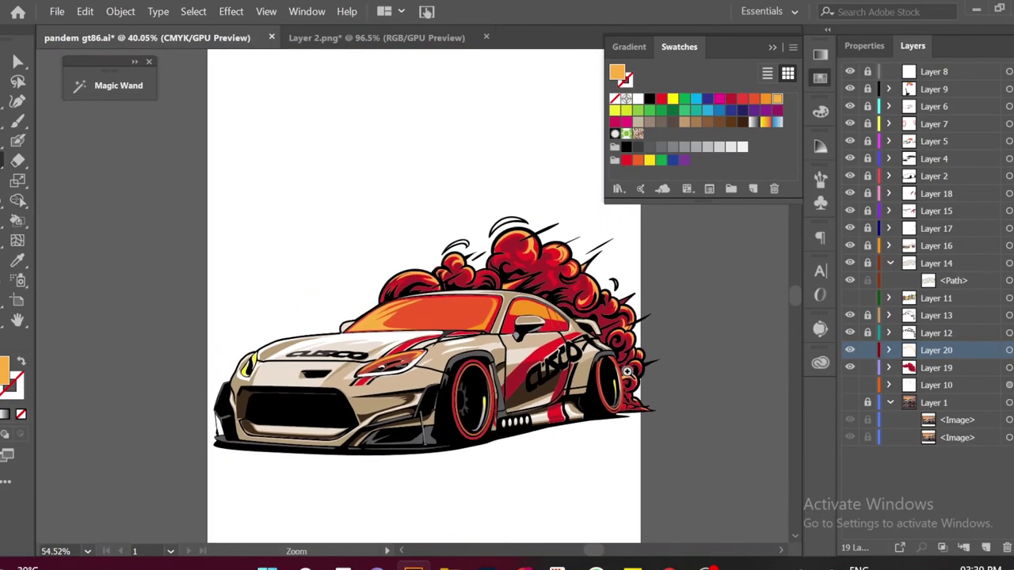
{"action": "scroll", "coordinate": [627, 371], "scroll_direction": "up", "scroll_amount": 1, "text": "alt"}
{"action": "scroll", "coordinate": [685, 331], "scroll_direction": "up", "scroll_amount": 4, "text": "alt"}
{"action": "scroll", "coordinate": [726, 276], "scroll_direction": "left", "scroll_amount": 1}
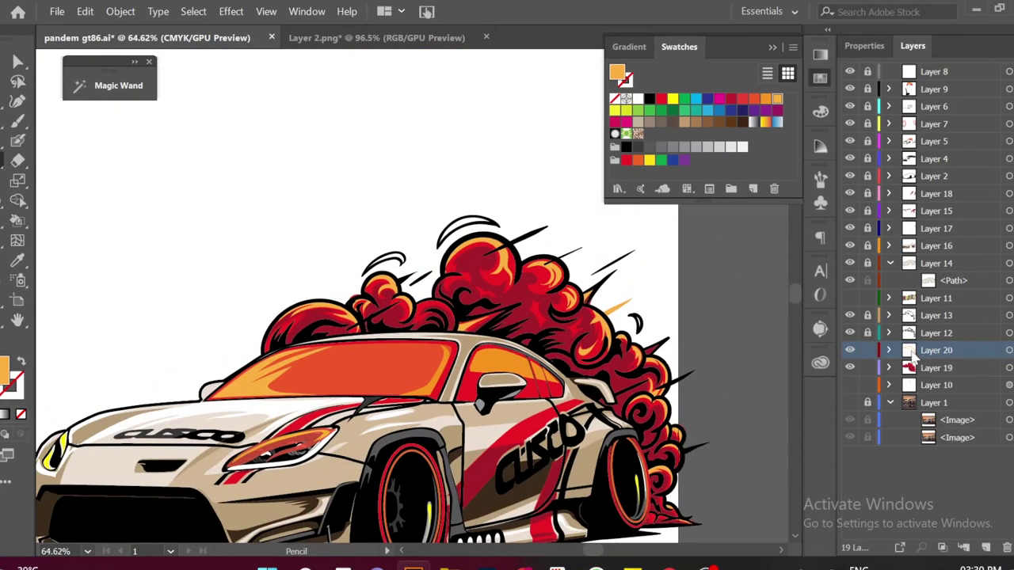
{"action": "left_click", "coordinate": [890, 350]}
{"action": "left_click", "coordinate": [933, 369]}
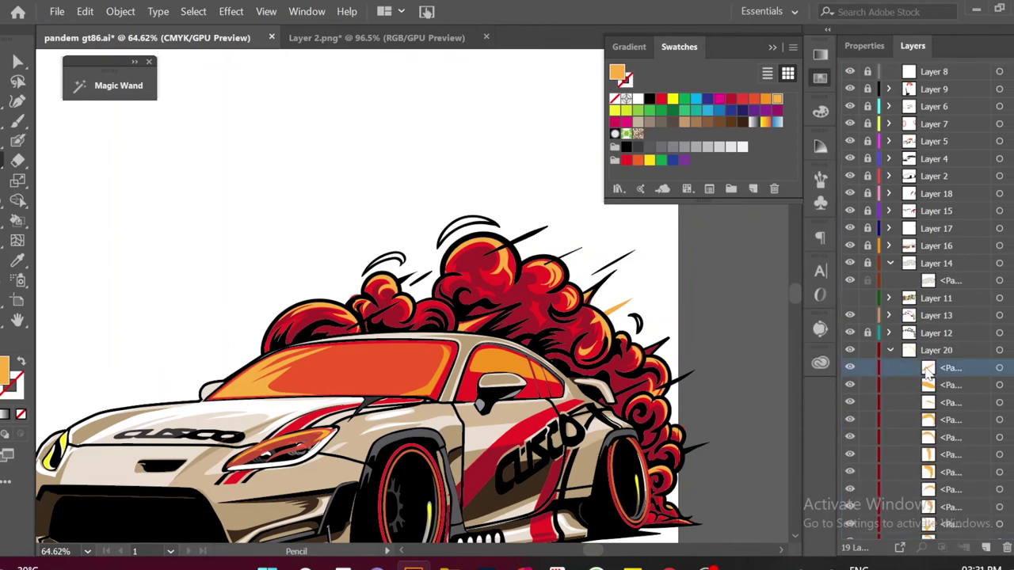
{"action": "left_click", "coordinate": [890, 350]}
Make Layer 13 active and pencil a short orange streak beside a speed line
{"action": "left_click", "coordinate": [935, 298]}
{"action": "scroll", "coordinate": [481, 266], "scroll_direction": "up", "scroll_amount": 2, "text": "alt"}
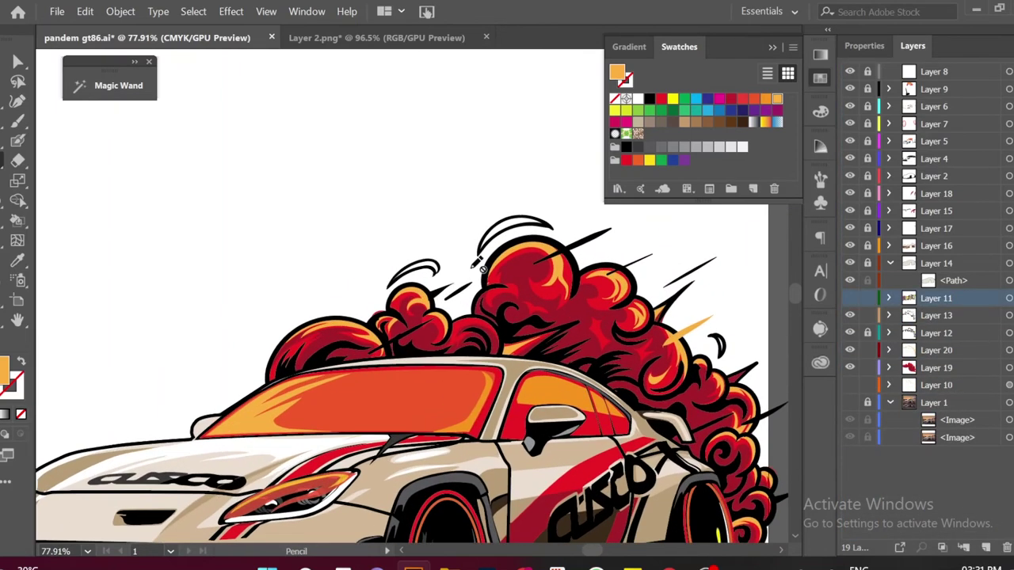
{"action": "left_click", "coordinate": [935, 316]}
{"action": "left_click_drag", "start_coordinate": [433, 282], "coordinate": [468, 270]}
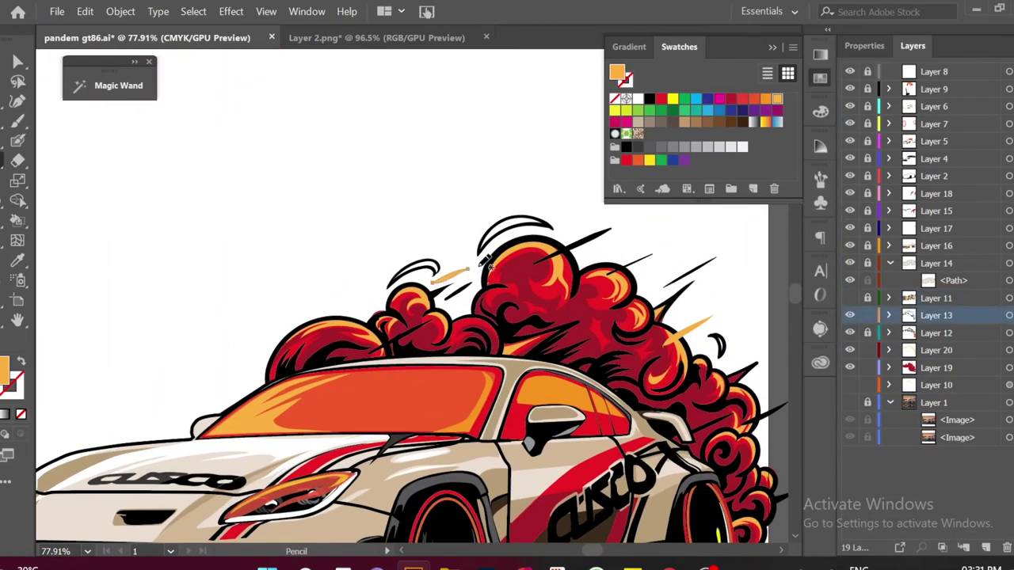
{"action": "scroll", "coordinate": [485, 261], "scroll_direction": "down", "scroll_amount": 1, "text": "alt"}
{"action": "scroll", "coordinate": [666, 334], "scroll_direction": "down", "scroll_amount": 1}
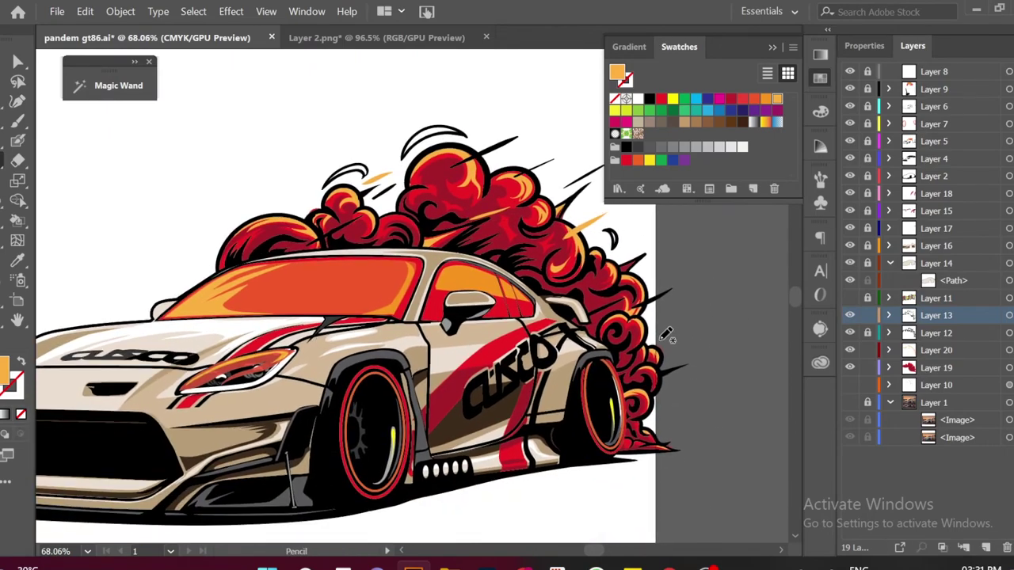